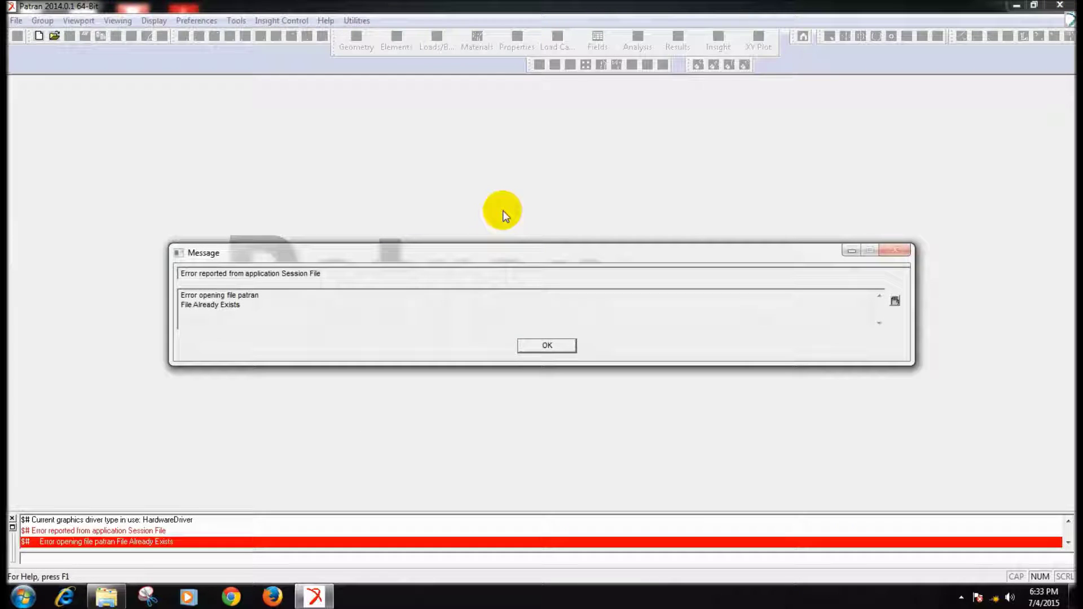
# Open the database 1.db from the bridge structure folder inside video files for you tube
pyautogui.click(534, 345)
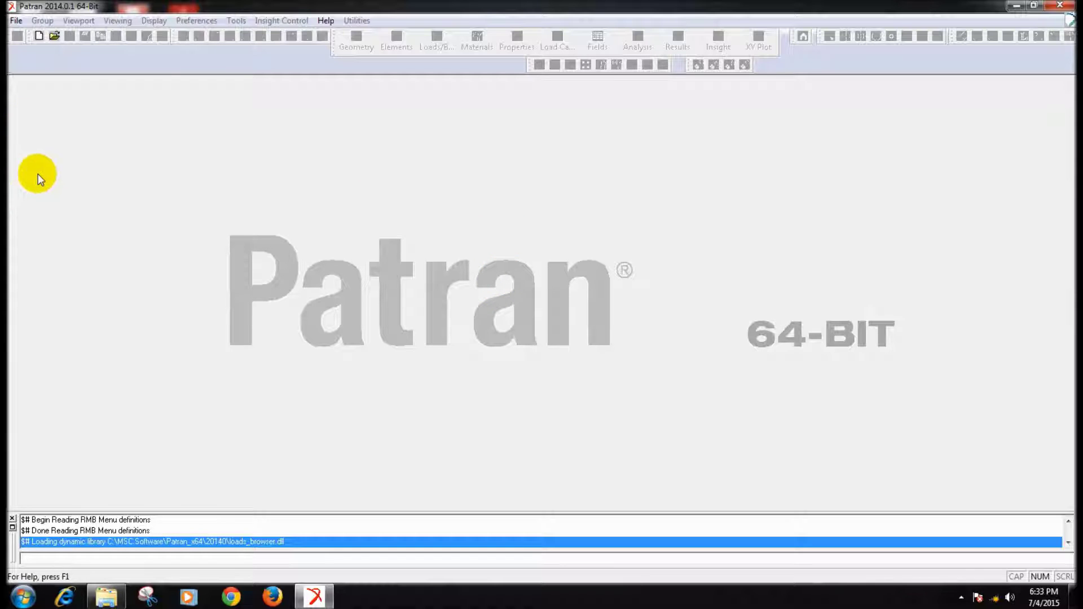
pyautogui.click(55, 38)
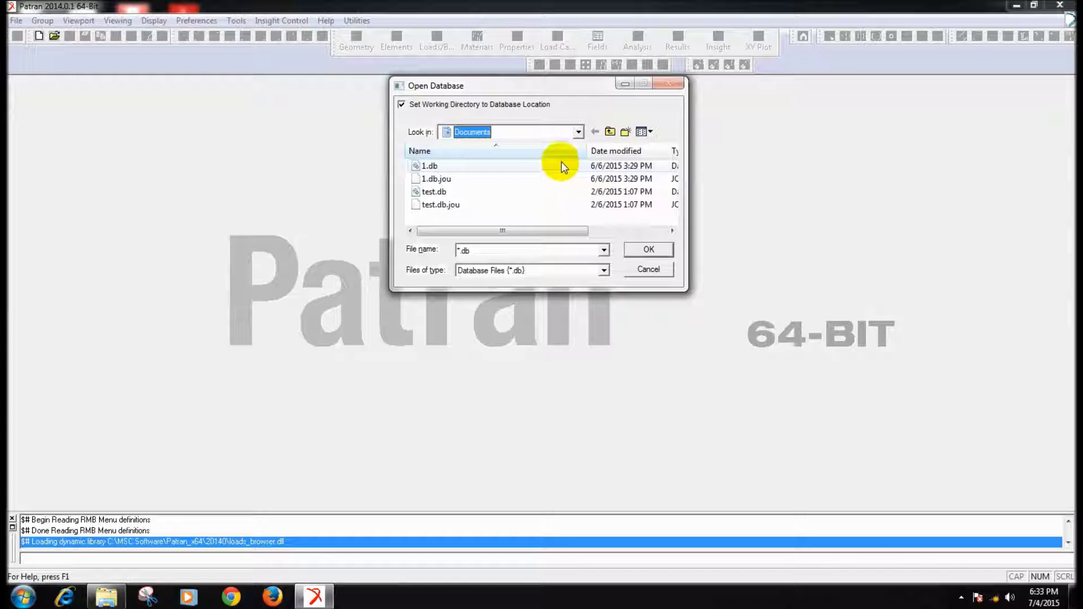
pyautogui.click(546, 131)
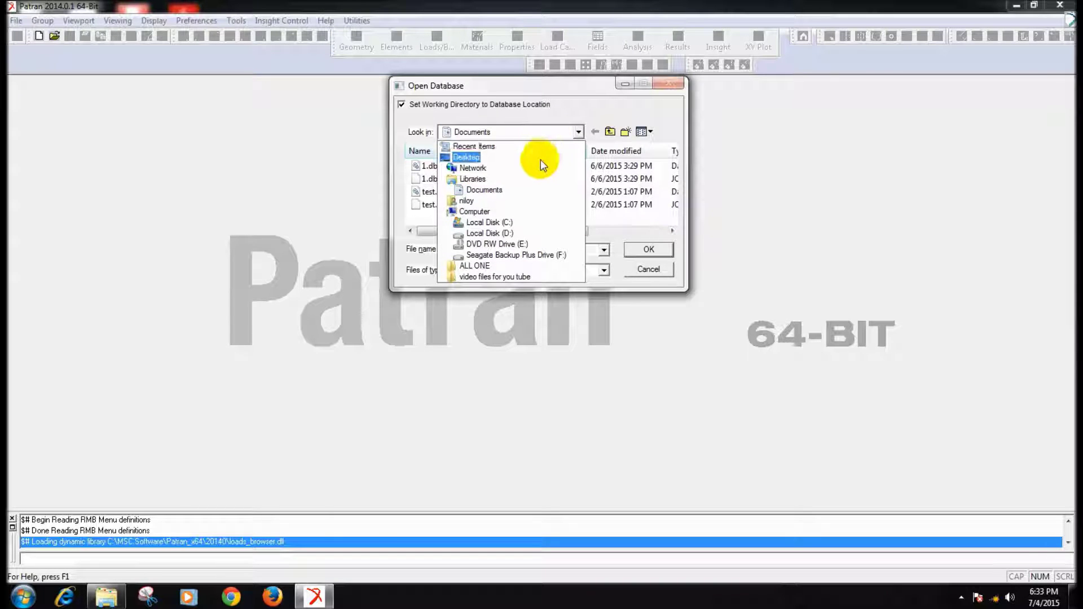
pyautogui.click(511, 276)
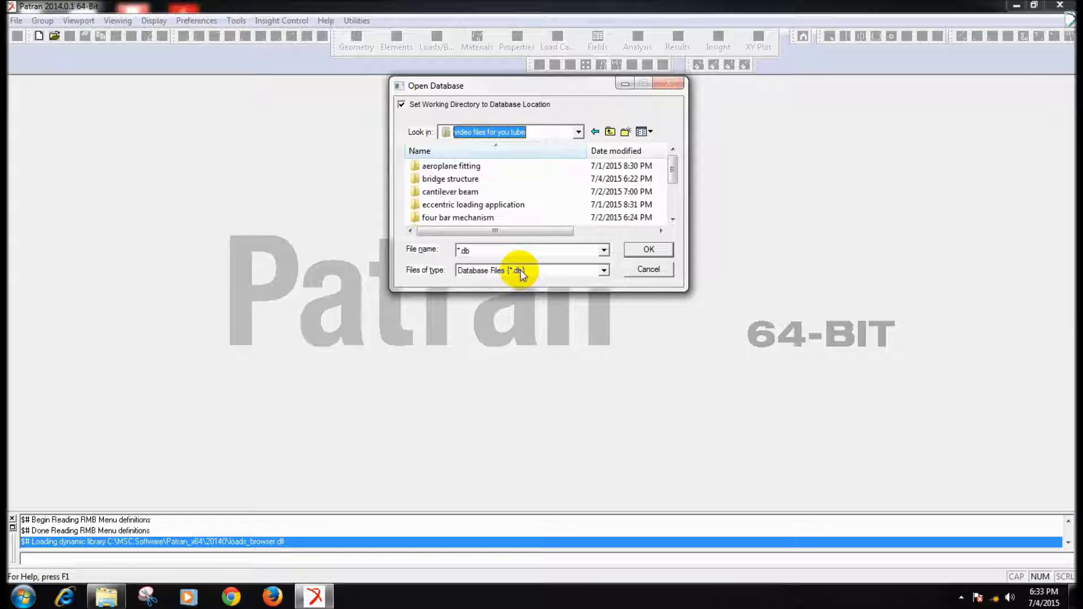
pyautogui.doubleClick(451, 178)
pyautogui.click(431, 167)
pyautogui.click(649, 250)
# Set the finite element operation to create a mesh of type Curve and show the bridge in a flat X-Z view
pyautogui.moveTo(541, 367); pyautogui.dragTo(549, 371, button='middle')
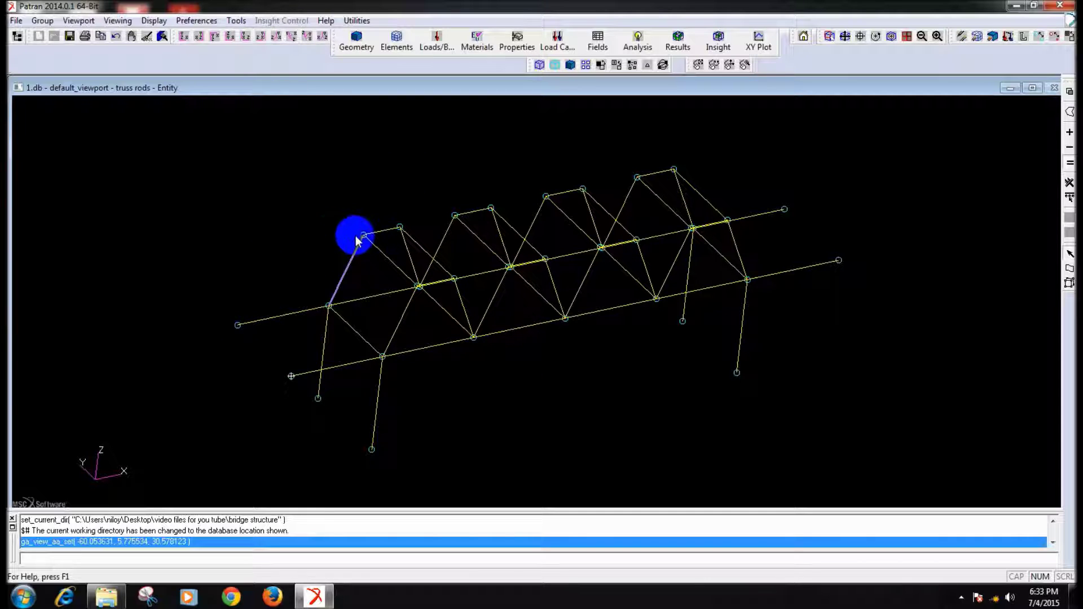
pyautogui.moveTo(583, 360)
pyautogui.mouseDown(button='middle')
pyautogui.moveTo(556, 373)
pyautogui.moveTo(571, 354)
pyautogui.mouseUp(button='middle')
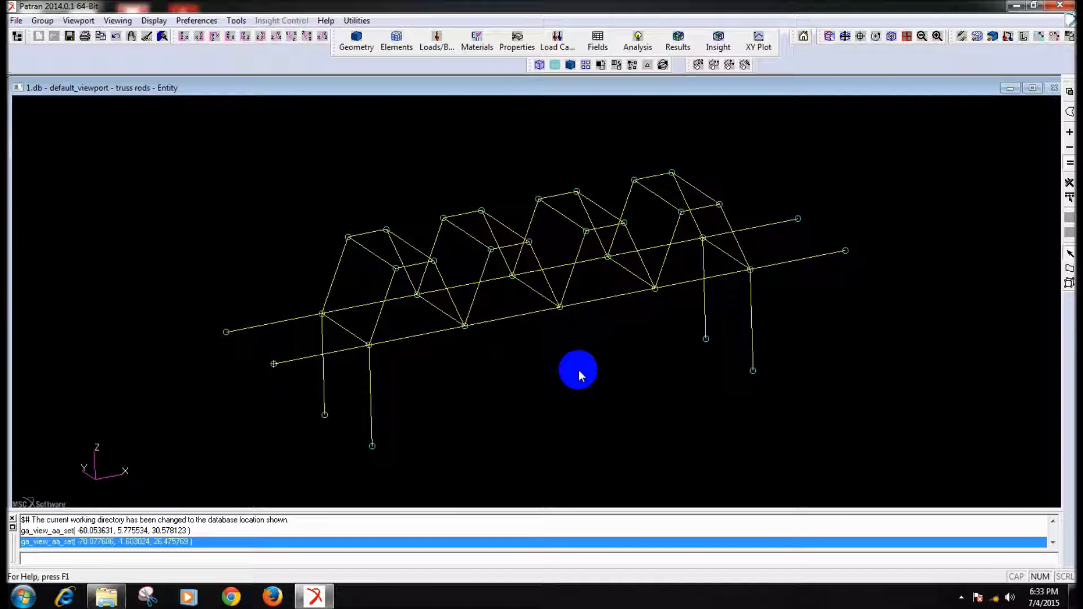
pyautogui.click(397, 40)
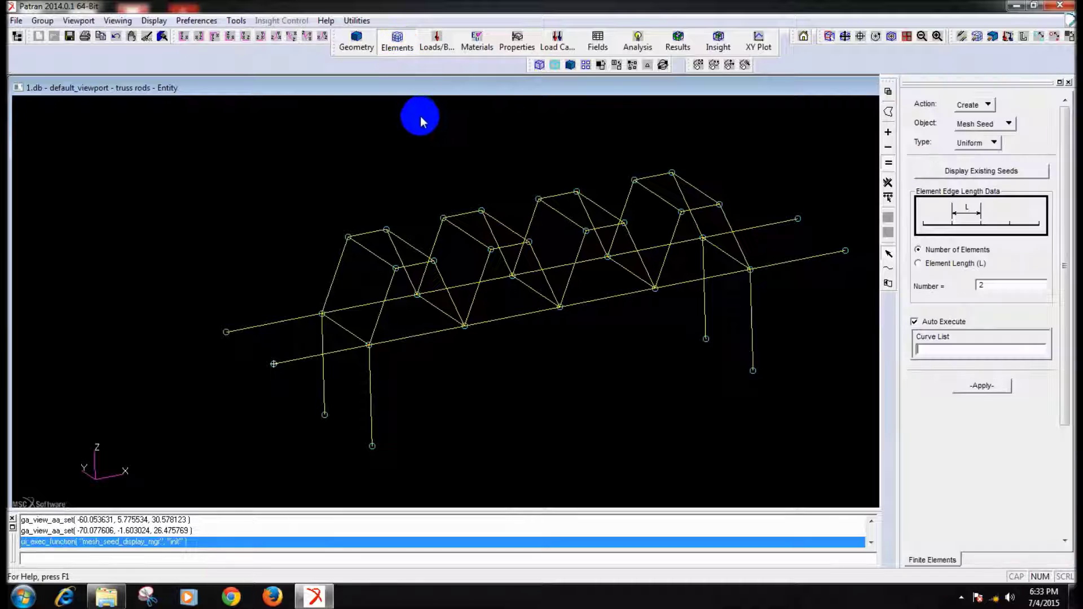
pyautogui.moveTo(389, 183); pyautogui.dragTo(363, 160, button='middle')
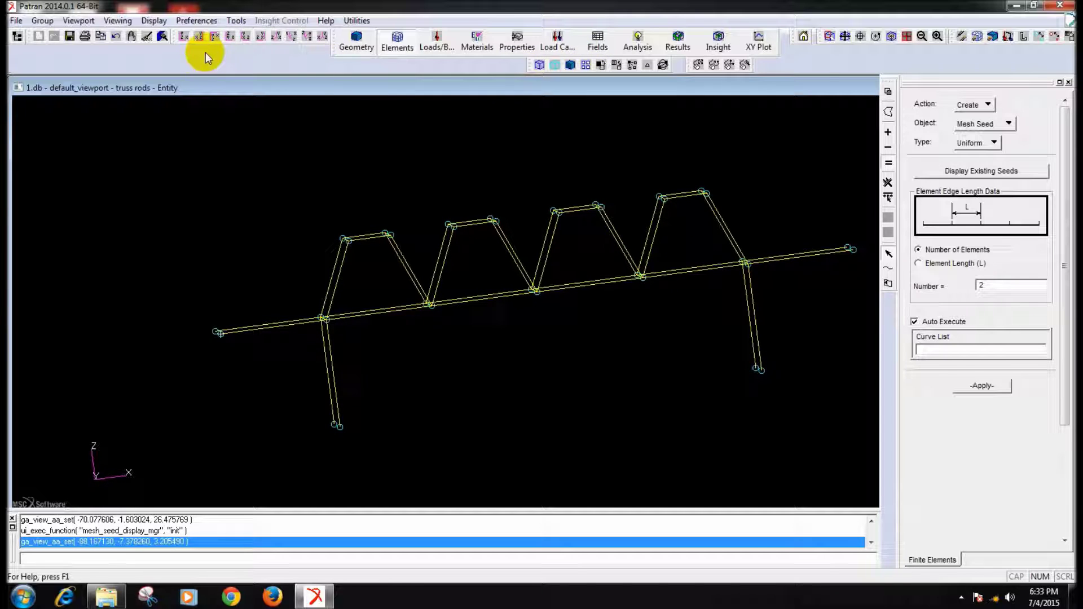
pyautogui.click(236, 38)
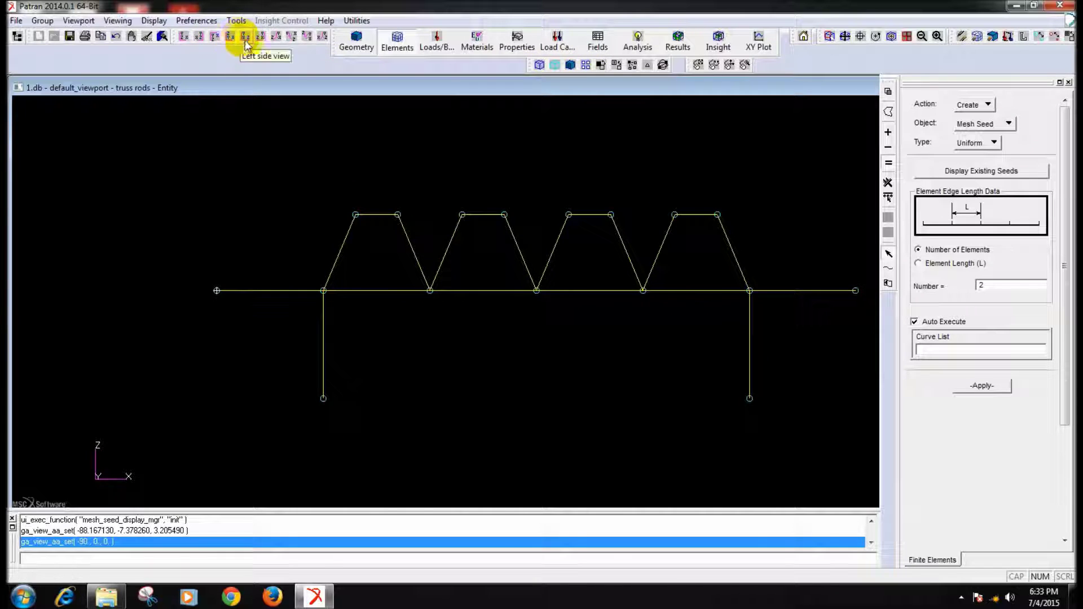
pyautogui.click(993, 123)
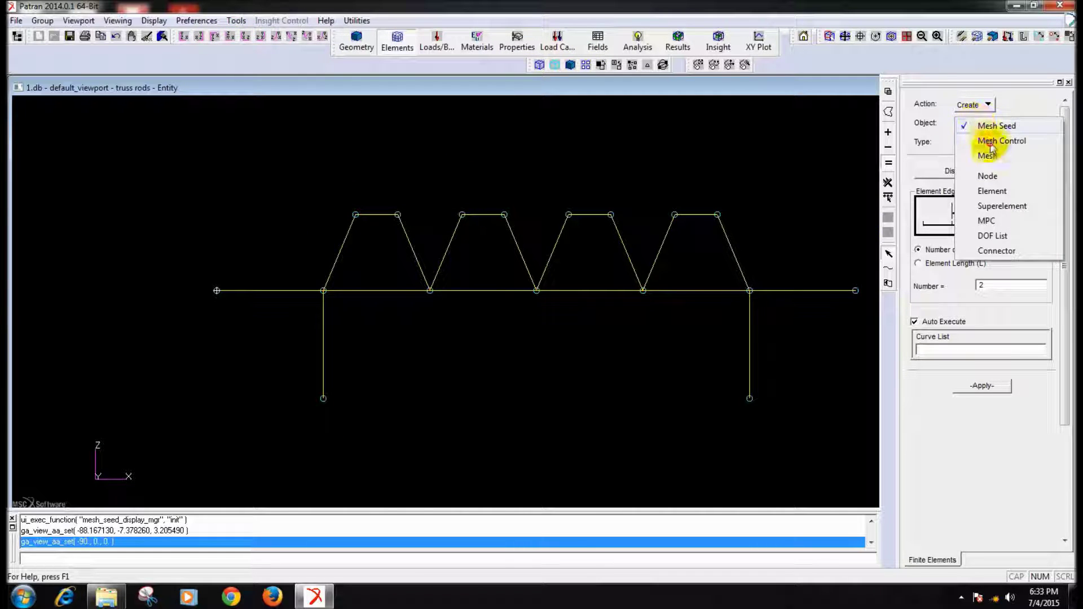
pyautogui.click(990, 153)
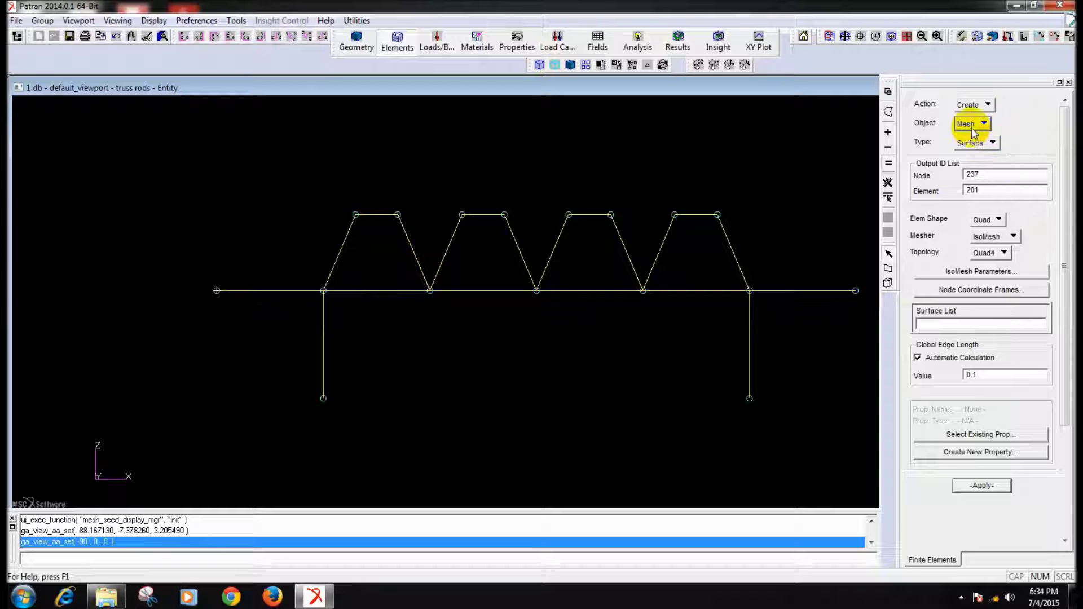
pyautogui.click(985, 143)
pyautogui.click(989, 145)
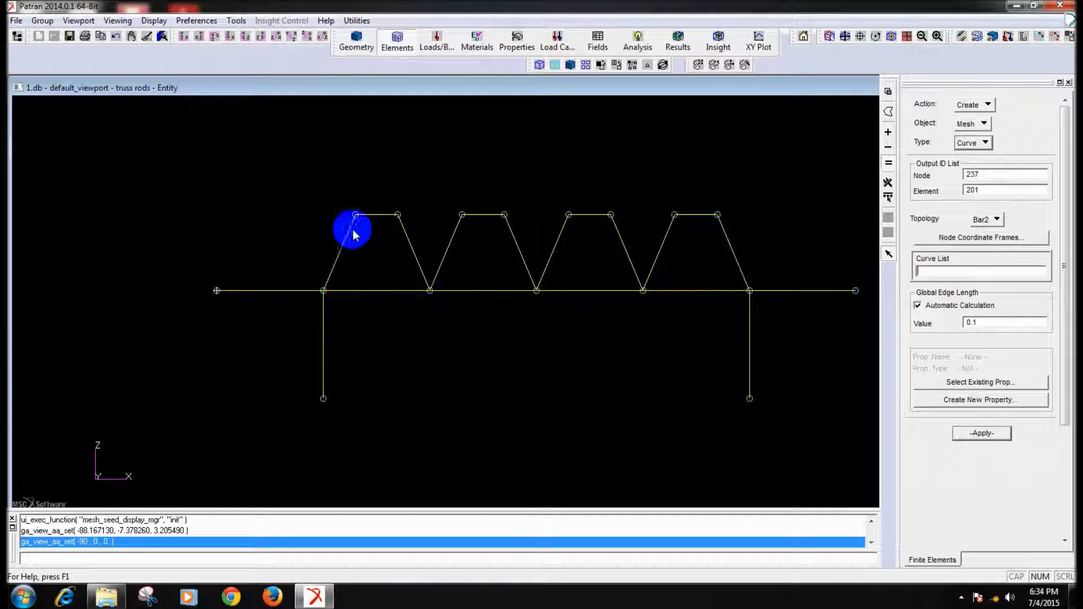
# Mesh the upper truss members and vertical legs with Bar2 elements at the automatic edge length, deleting all existing meshes on those curves
pyautogui.moveTo(299, 171); pyautogui.dragTo(750, 271)
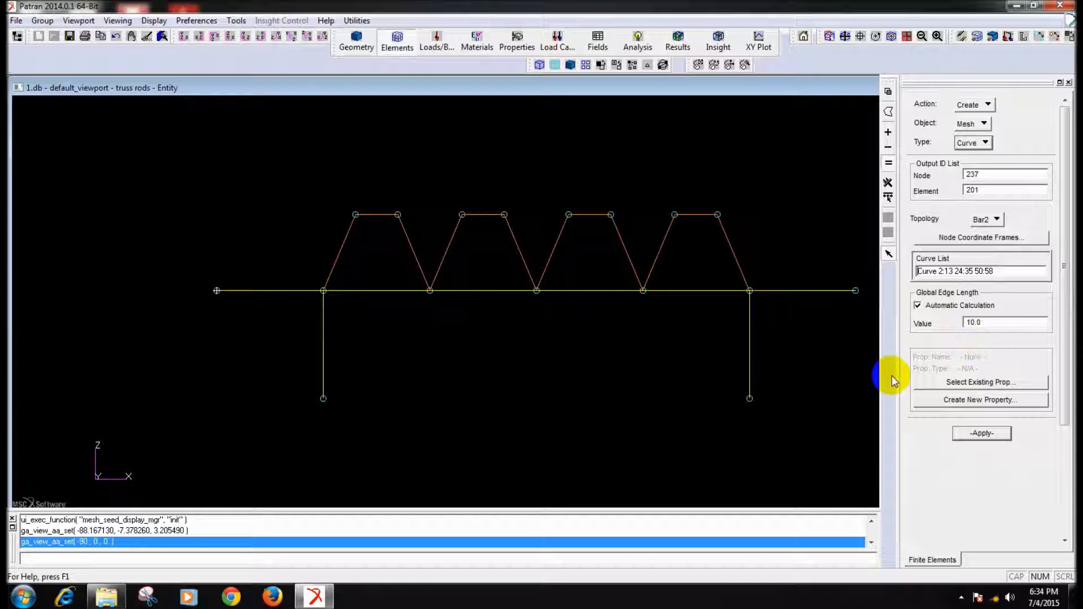
pyautogui.keyDown('shift'); pyautogui.moveTo(806, 420); pyautogui.dragTo(294, 312); pyautogui.keyUp('shift')
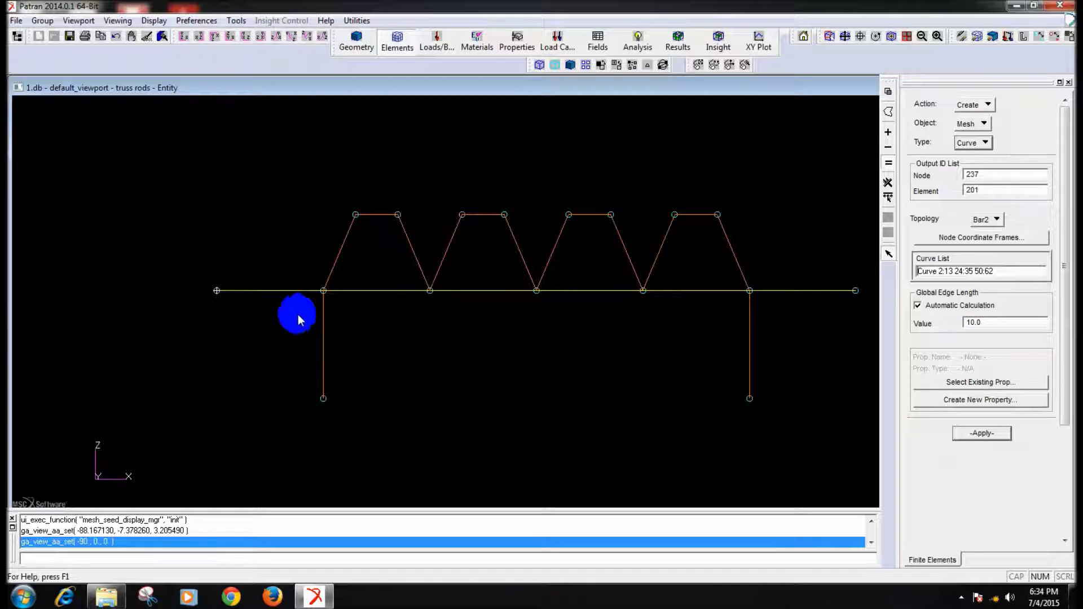
pyautogui.click(975, 434)
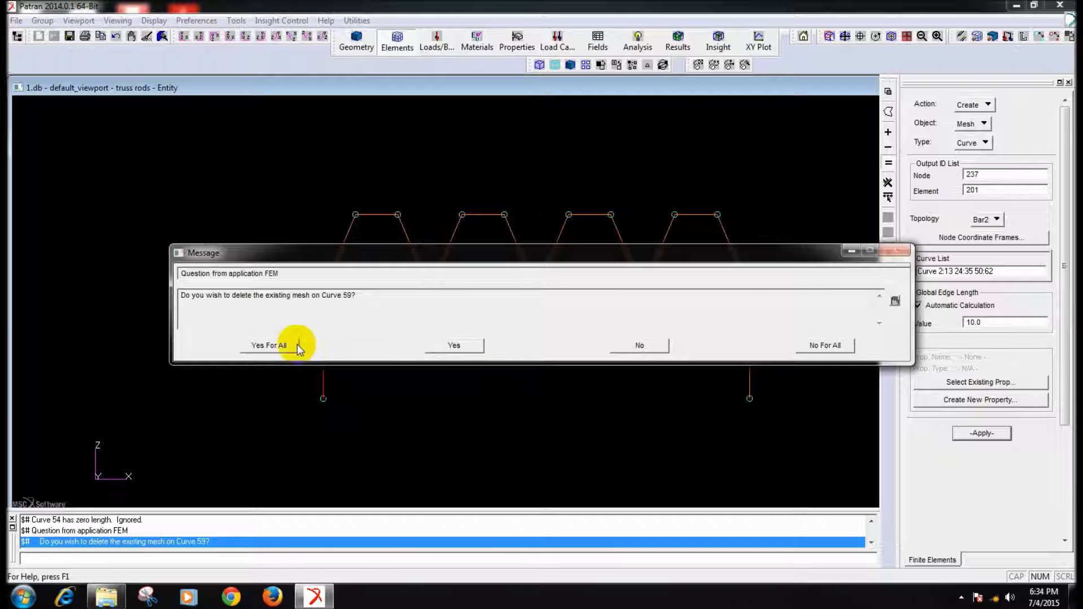
pyautogui.click(279, 346)
pyautogui.moveTo(237, 322); pyautogui.dragTo(519, 387, button='middle')
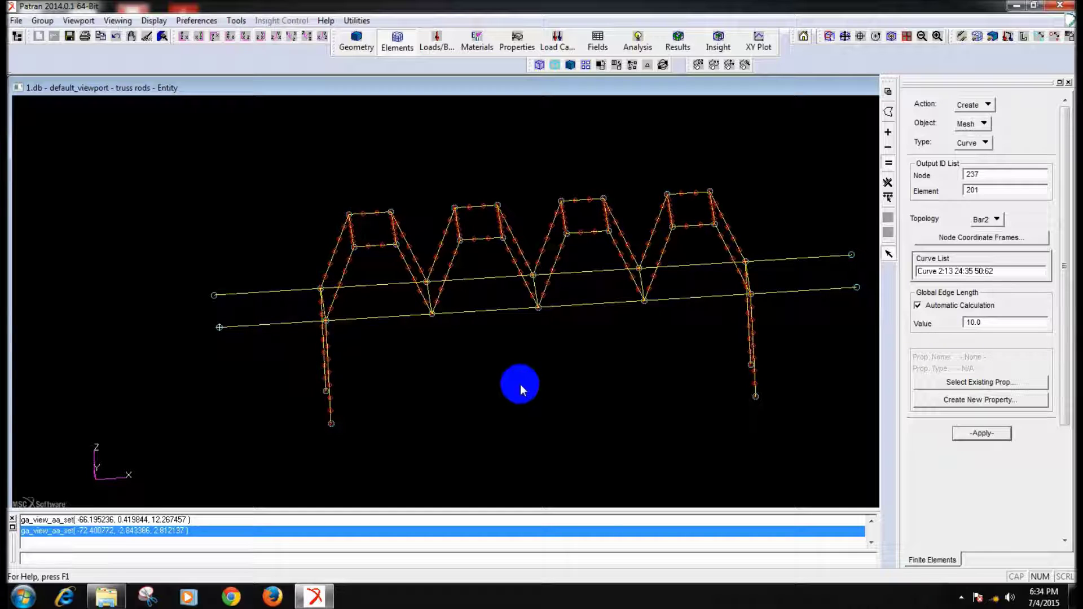
# Start a 1D Beam property set named "truss vertical members"
pyautogui.click(517, 43)
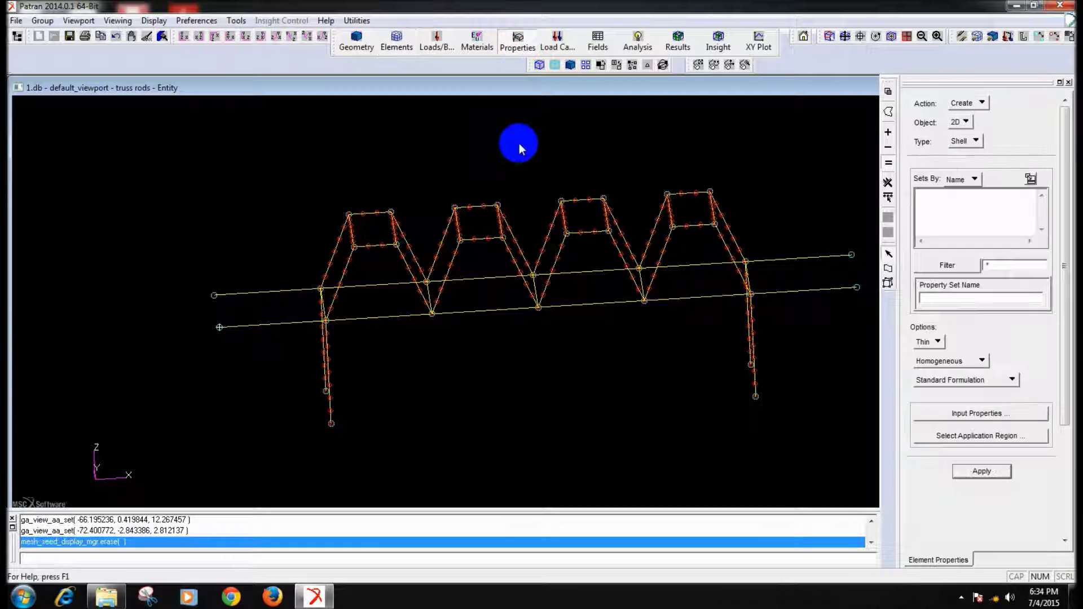
pyautogui.click(477, 41)
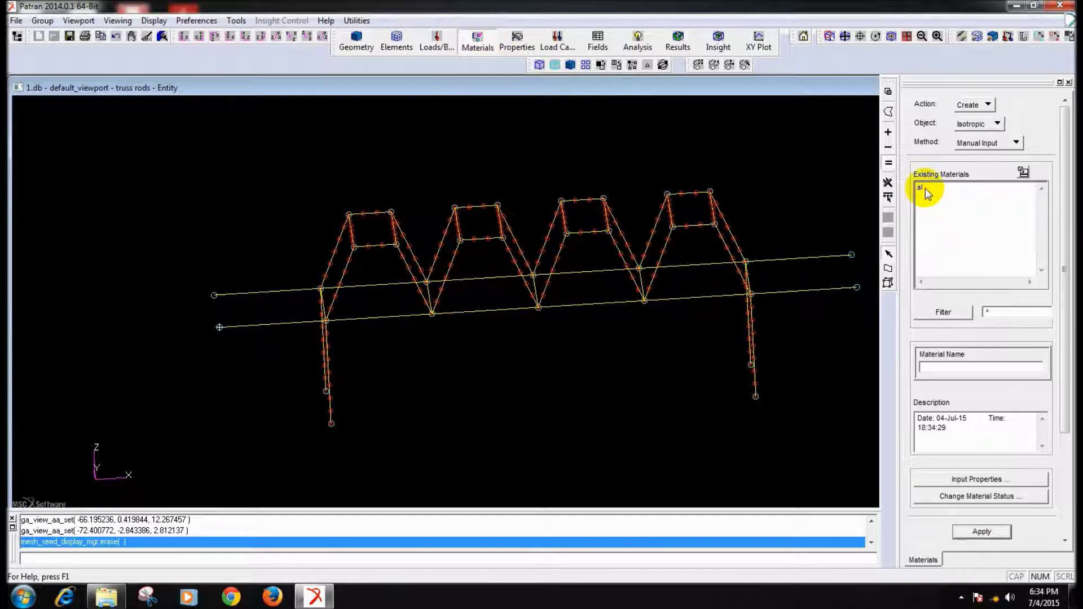
pyautogui.moveTo(536, 189); pyautogui.dragTo(511, 161, button='middle')
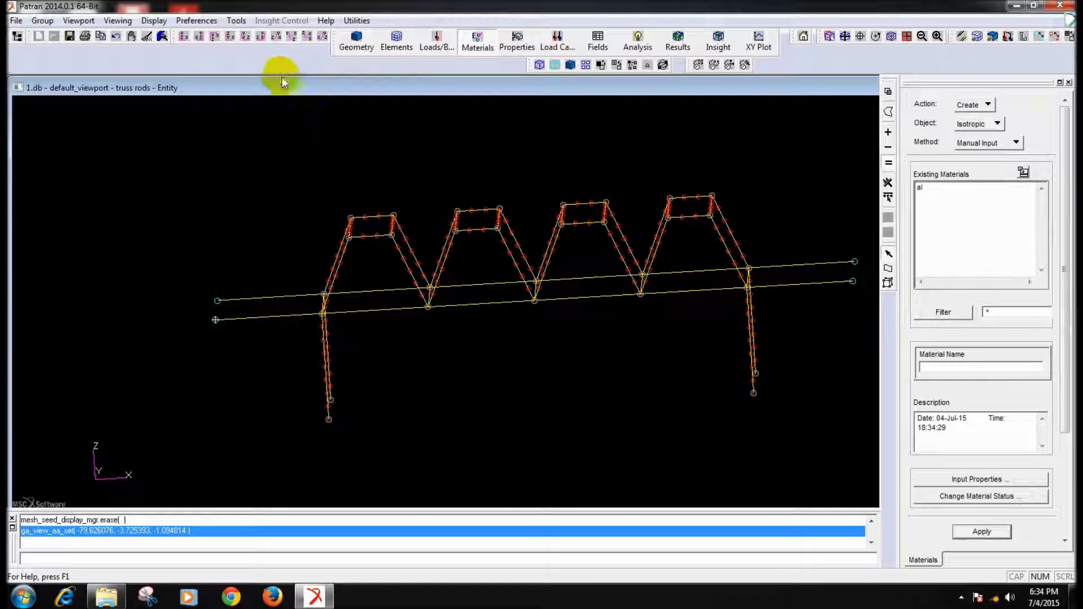
pyautogui.click(214, 38)
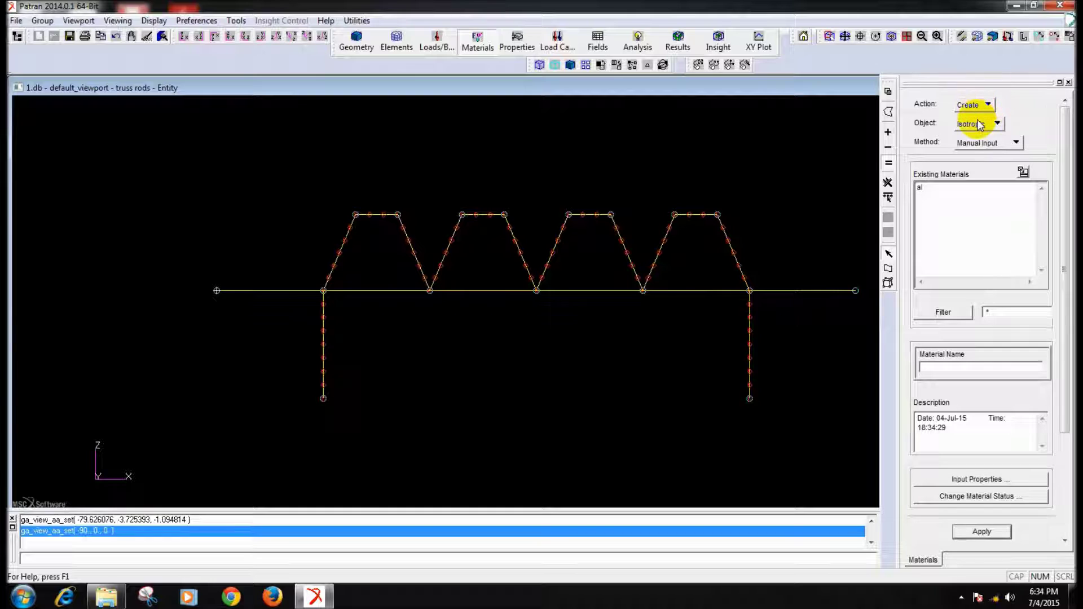
pyautogui.click(517, 40)
pyautogui.click(973, 128)
pyautogui.click(970, 131)
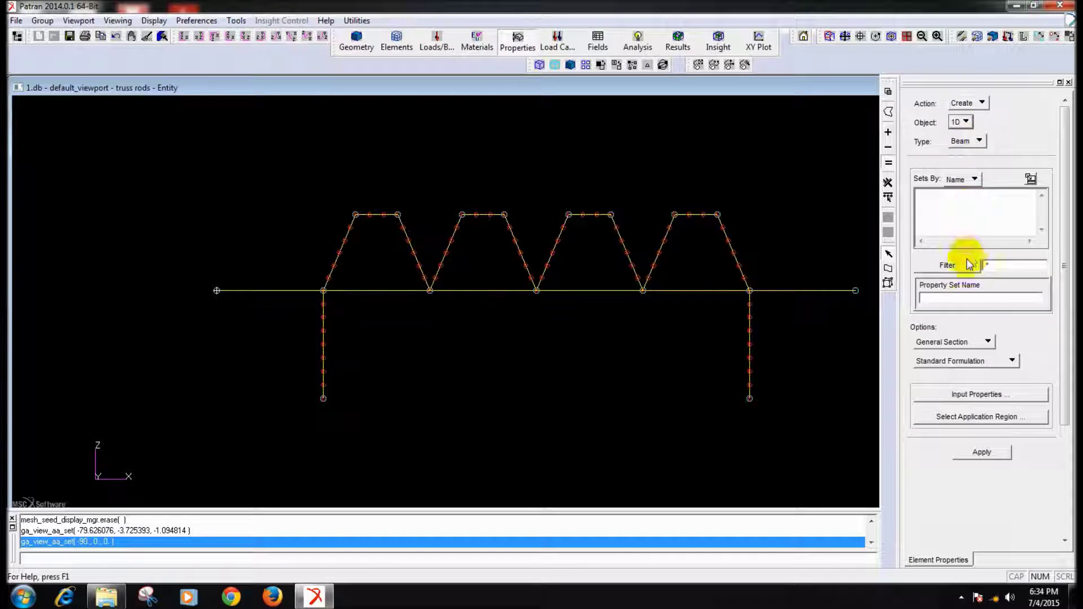
pyautogui.click(963, 302)
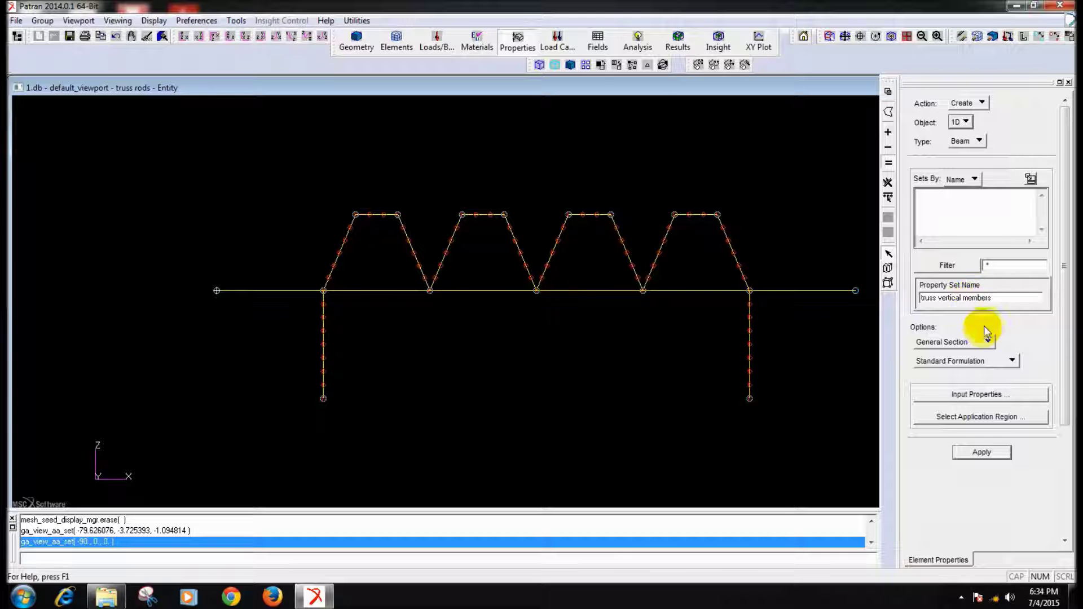
# Assign the material al in the beam property set's input properties
pyautogui.click(979, 395)
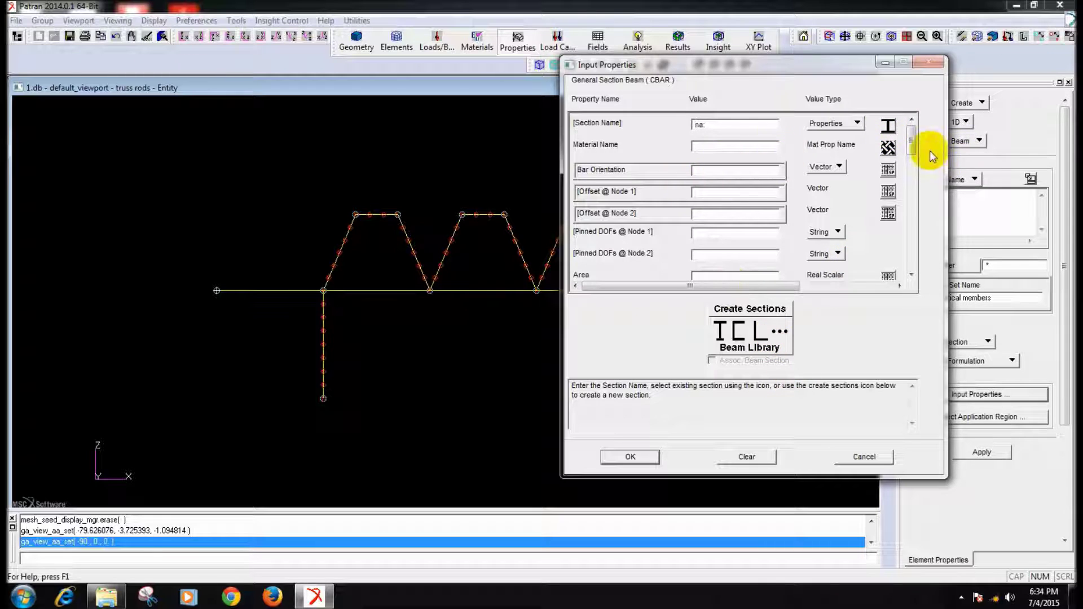
pyautogui.click(888, 148)
pyautogui.click(946, 136)
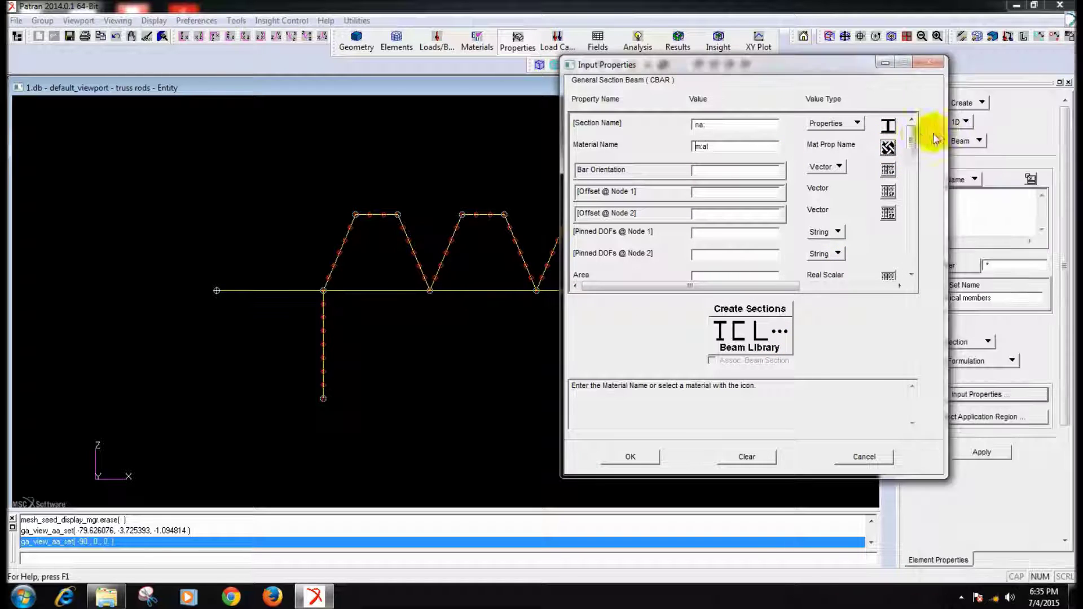
# Compare the dimensions of I section and I section1 in the beam library, and assign I section to the beam property set
pyautogui.click(750, 330)
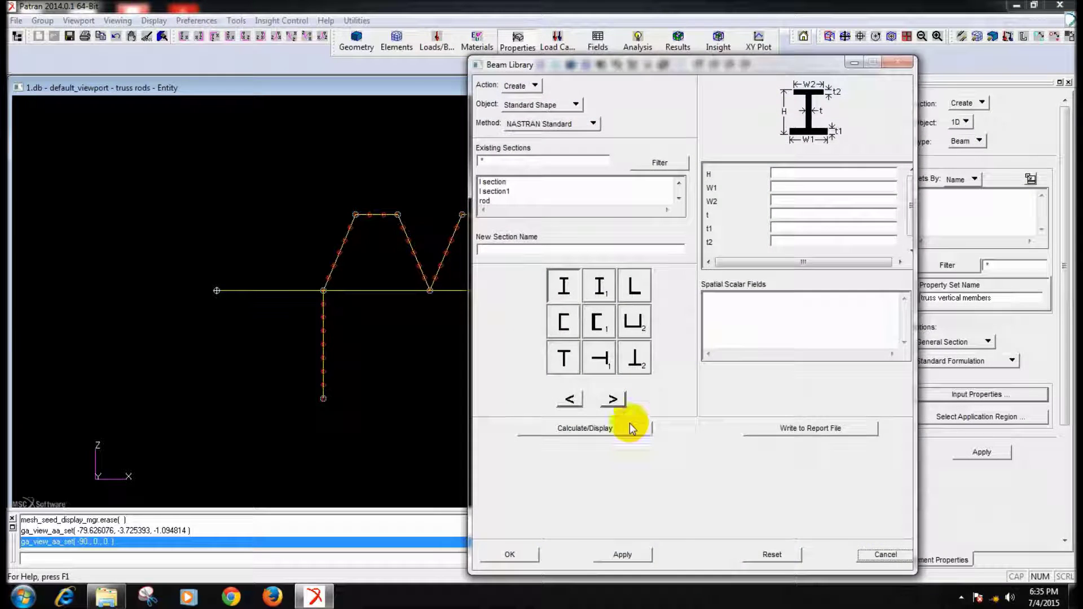
pyautogui.click(496, 184)
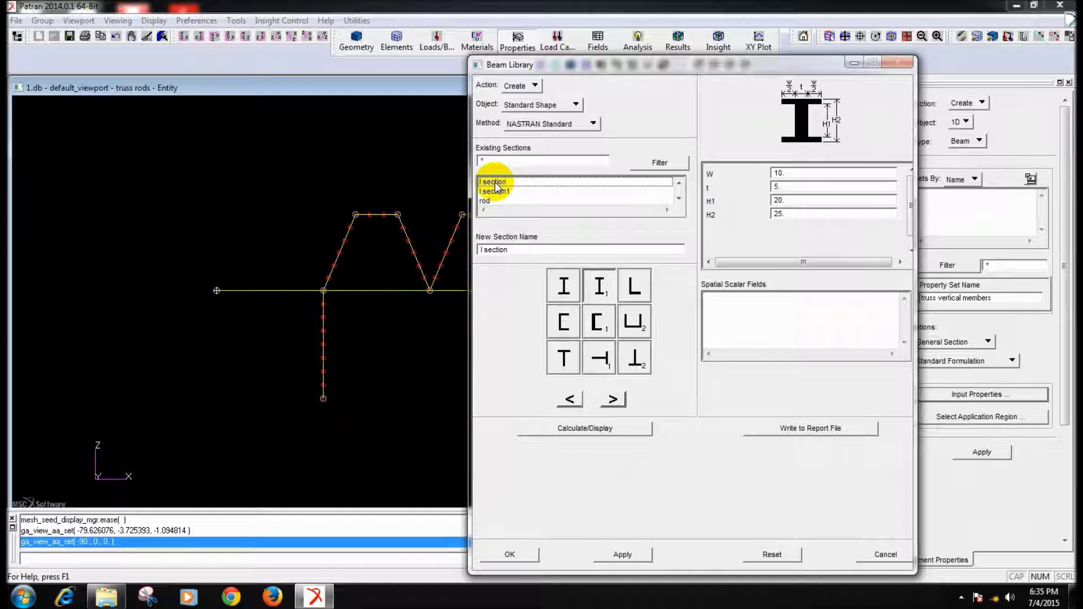
pyautogui.click(495, 192)
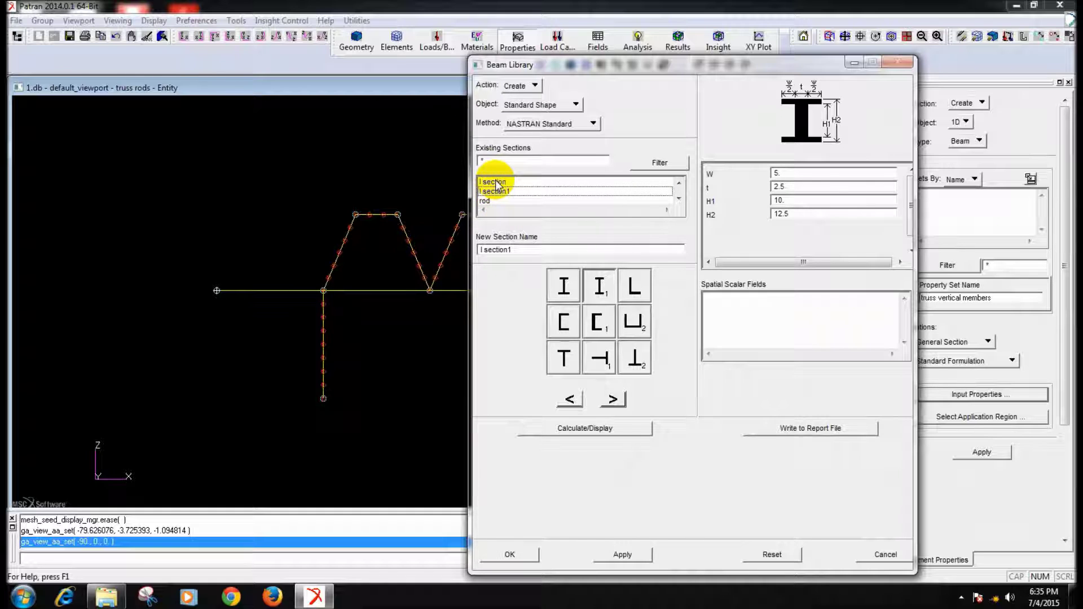
pyautogui.click(499, 182)
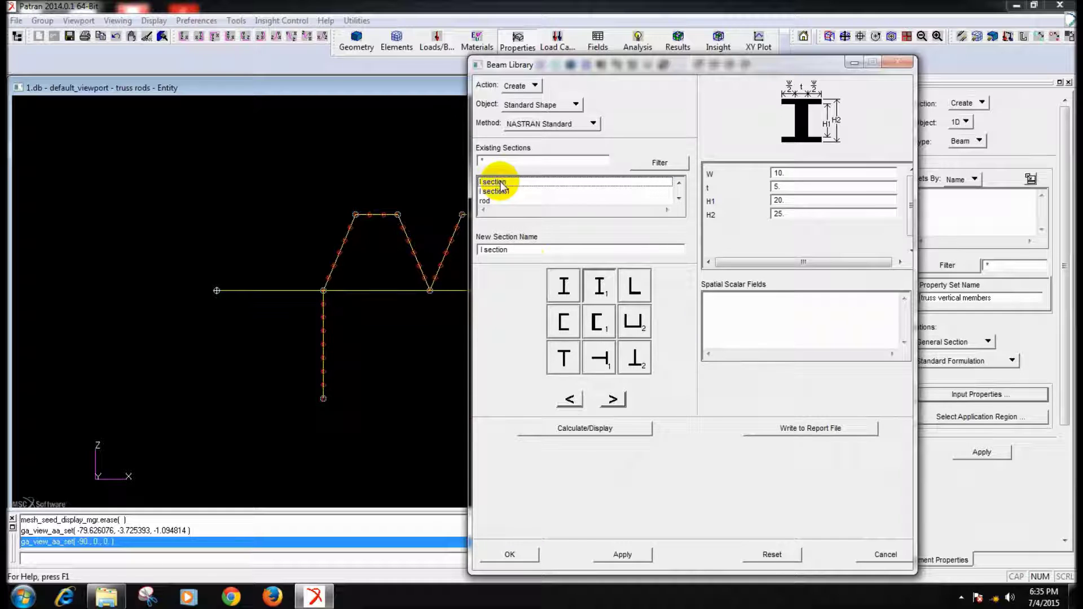
pyautogui.click(881, 555)
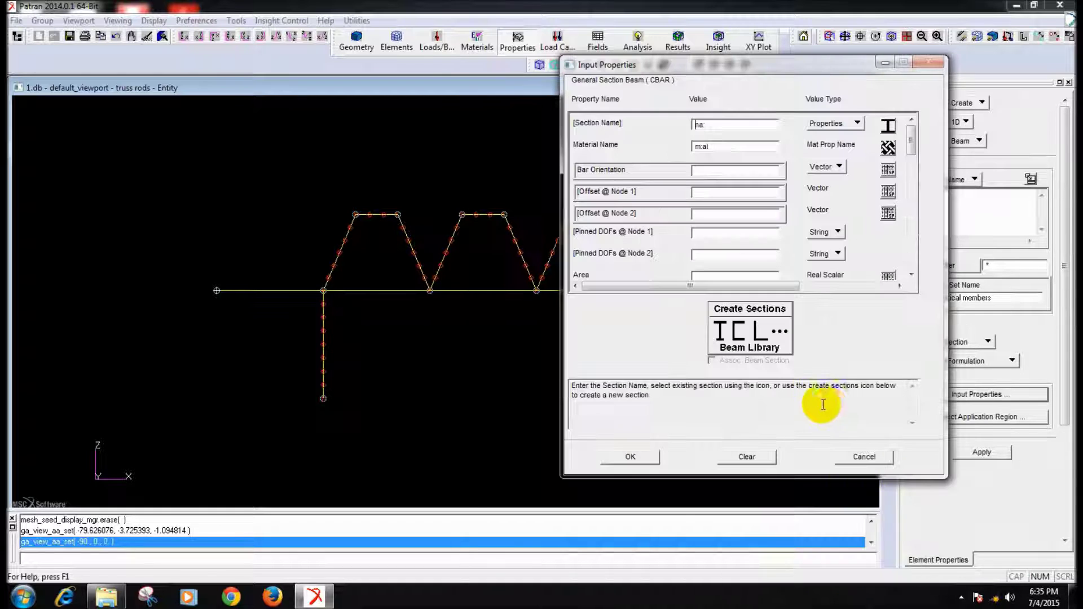
pyautogui.click(889, 125)
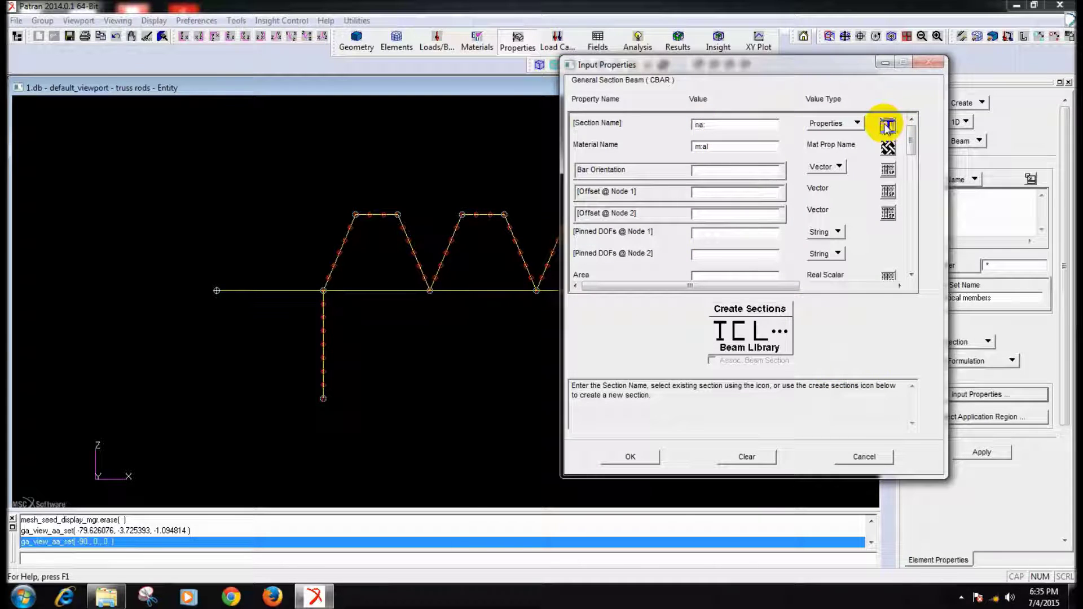
pyautogui.click(954, 129)
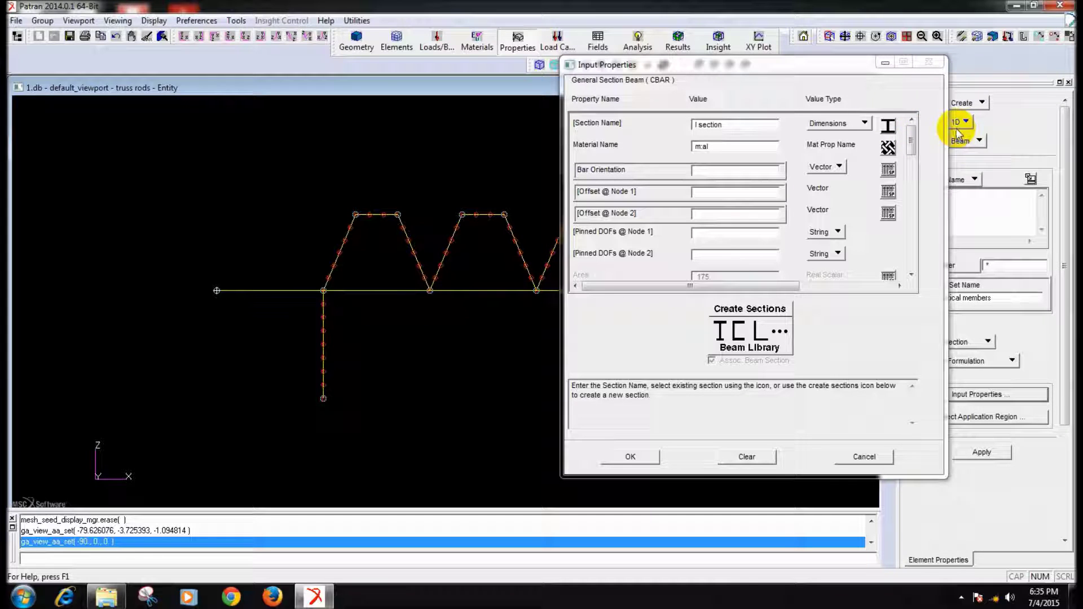
# Review the I section dimensions in the beam library and the list of existing beam sections
pyautogui.click(760, 334)
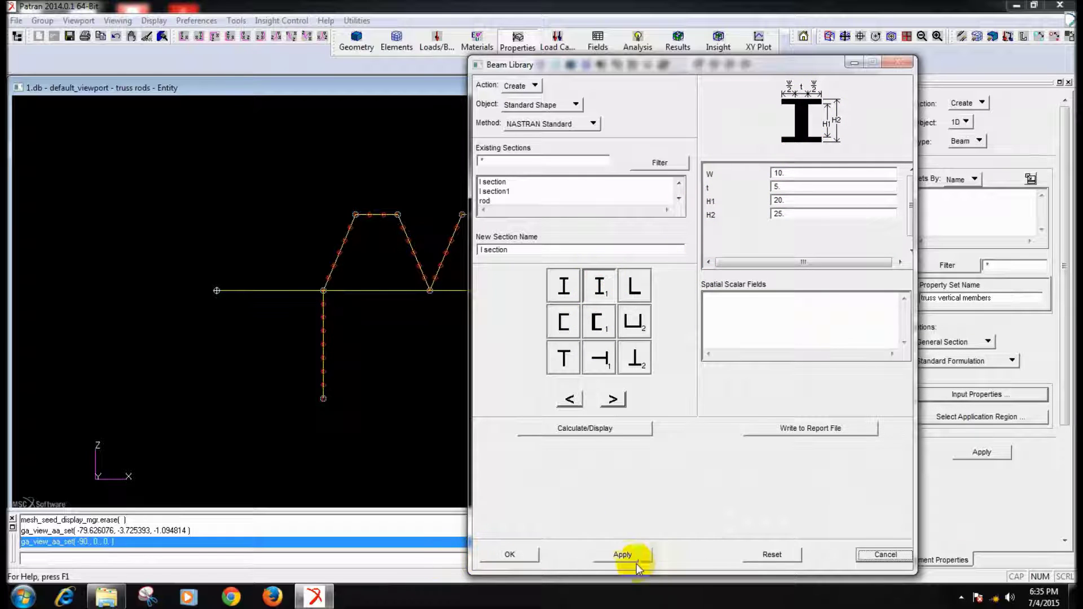
pyautogui.click(894, 555)
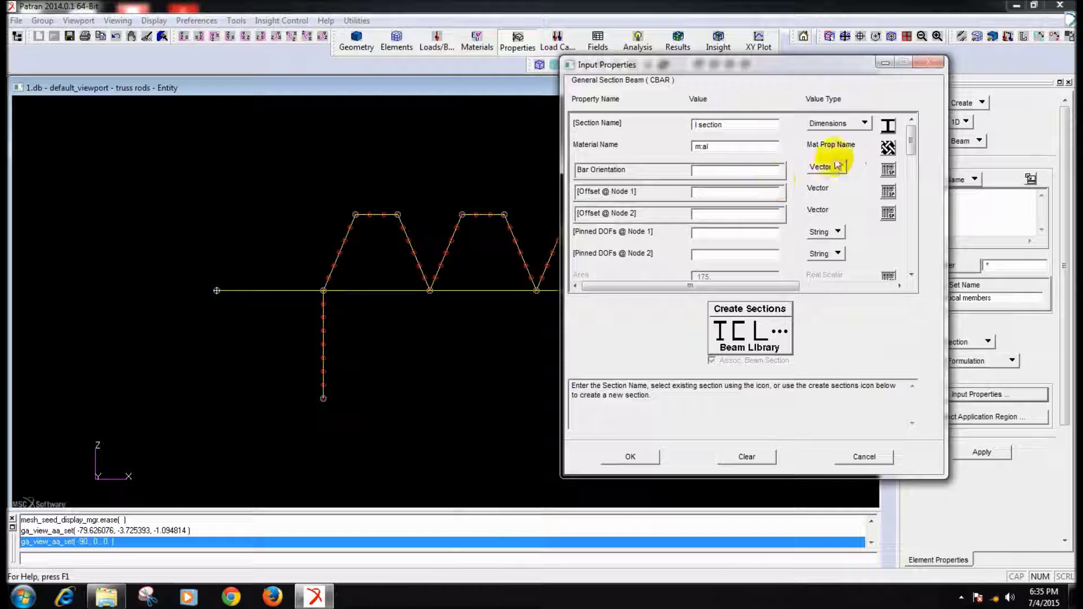
pyautogui.click(889, 127)
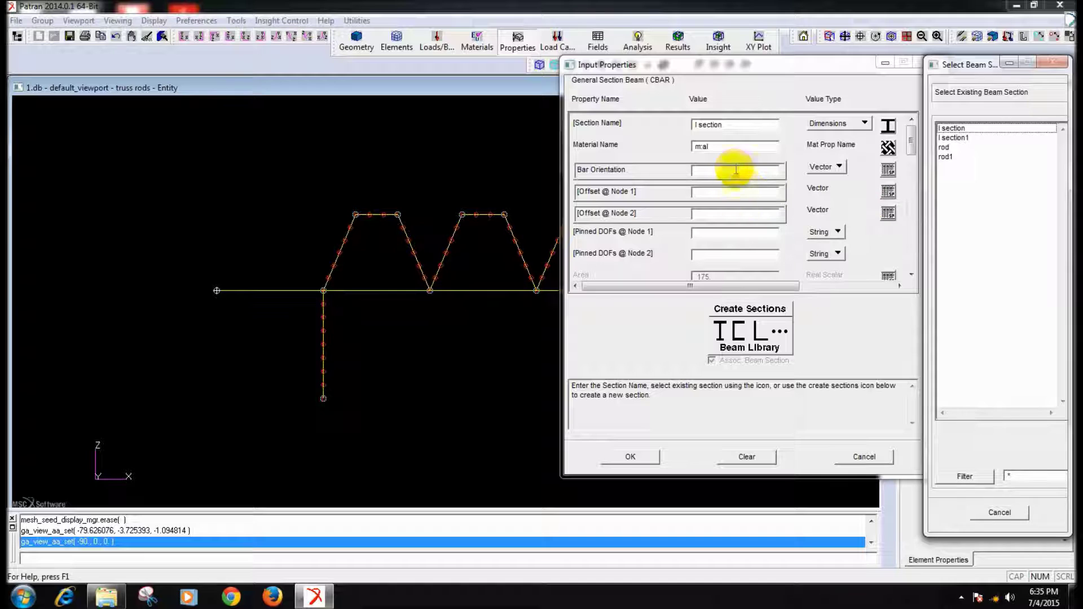
pyautogui.click(1004, 512)
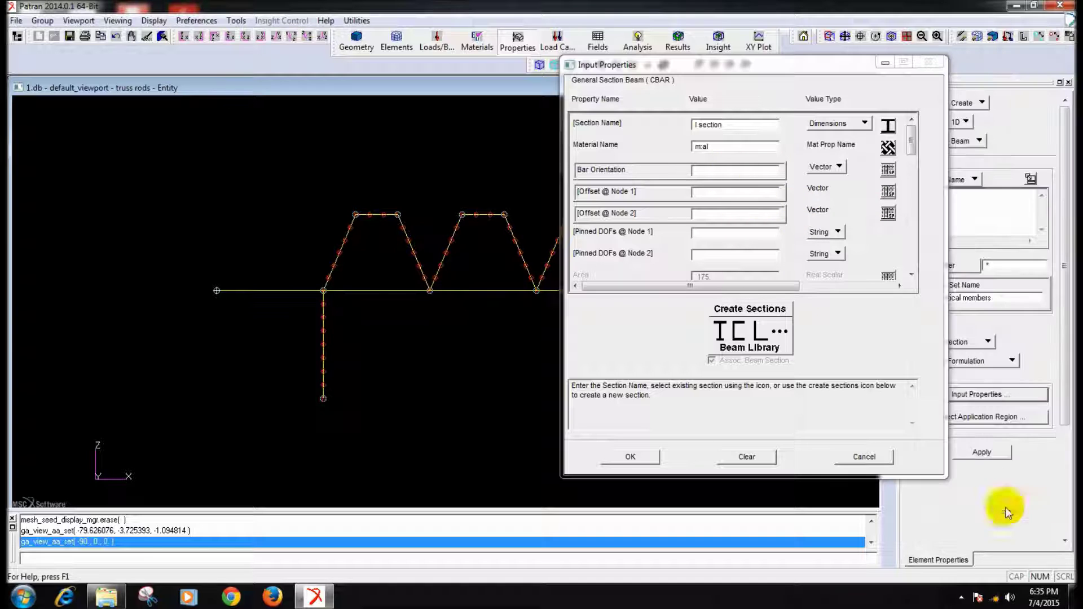
# Set the beam property set's bar orientation vector to <0 1 0> and accept the input properties
pyautogui.click(700, 170)
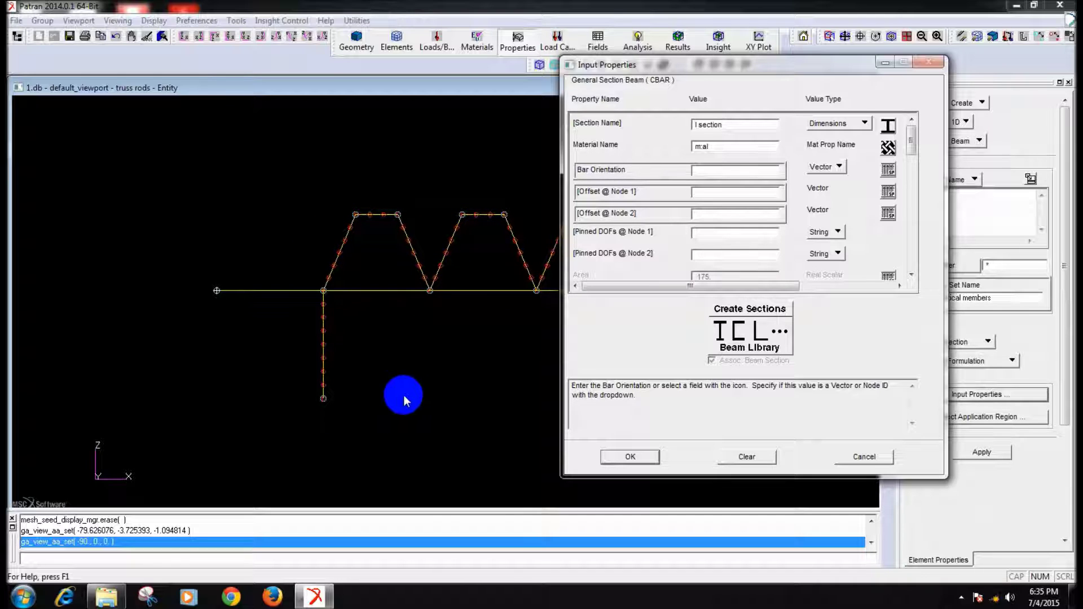
pyautogui.moveTo(401, 375); pyautogui.dragTo(415, 391, button='middle')
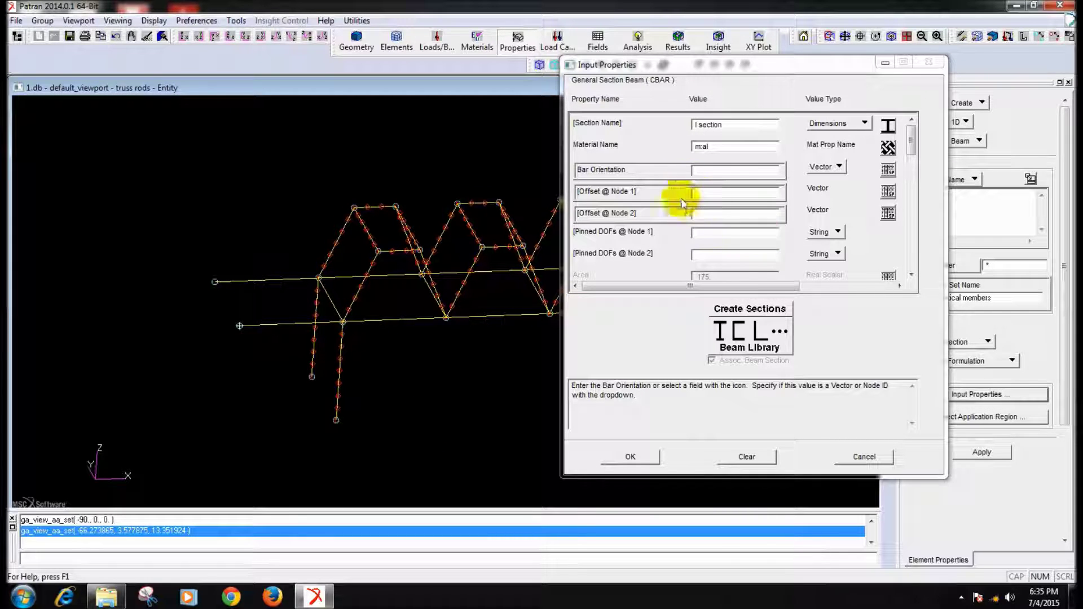
pyautogui.click(702, 173)
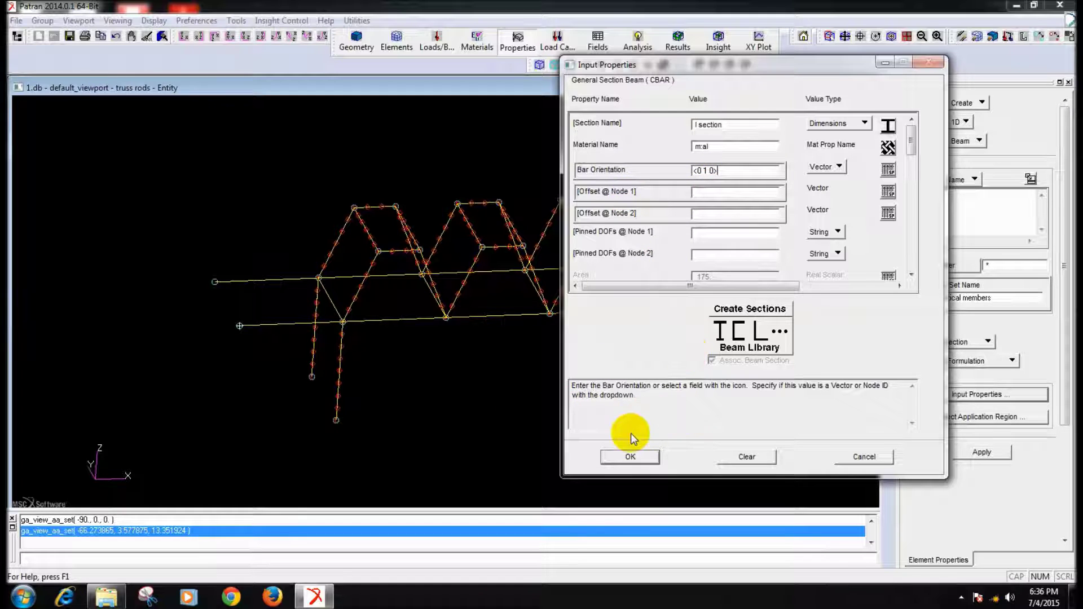
pyautogui.click(636, 460)
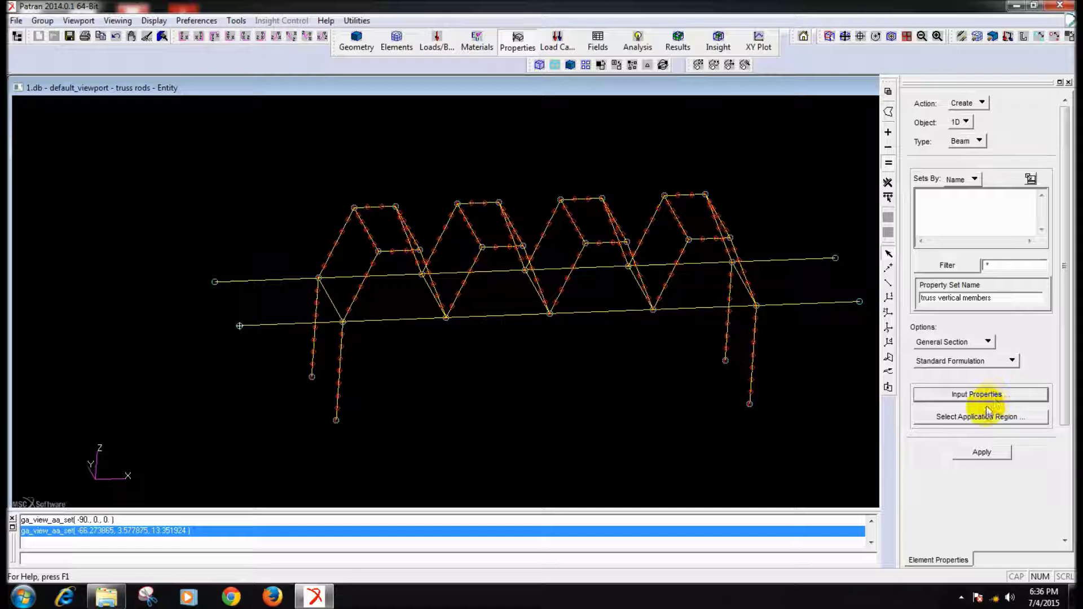
# Add the elements of all inclined truss members to the application region and create the truss vertical members property set
pyautogui.click(987, 418)
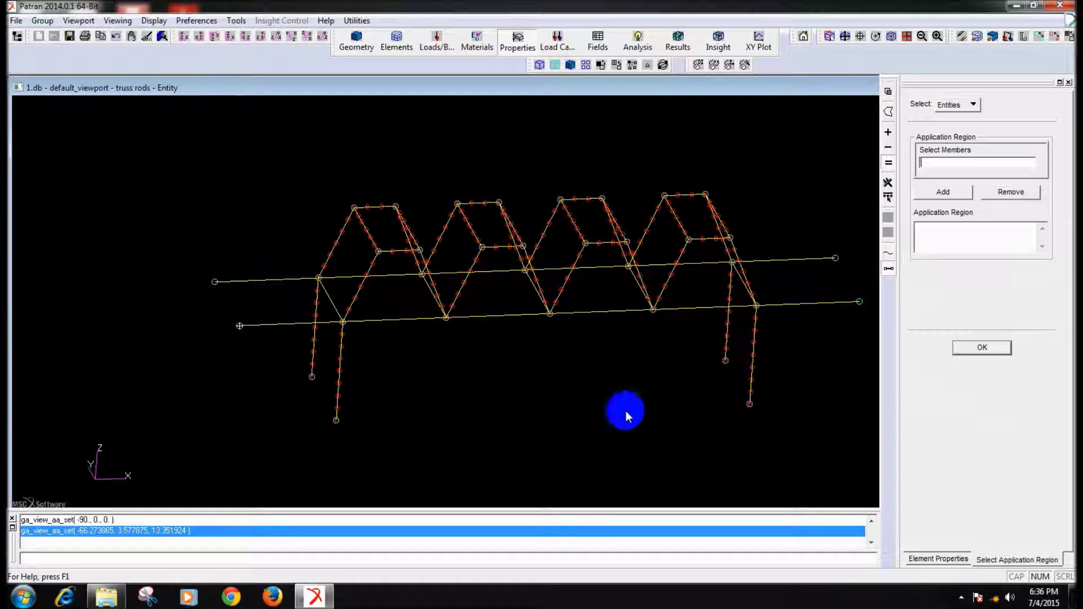
pyautogui.click(233, 41)
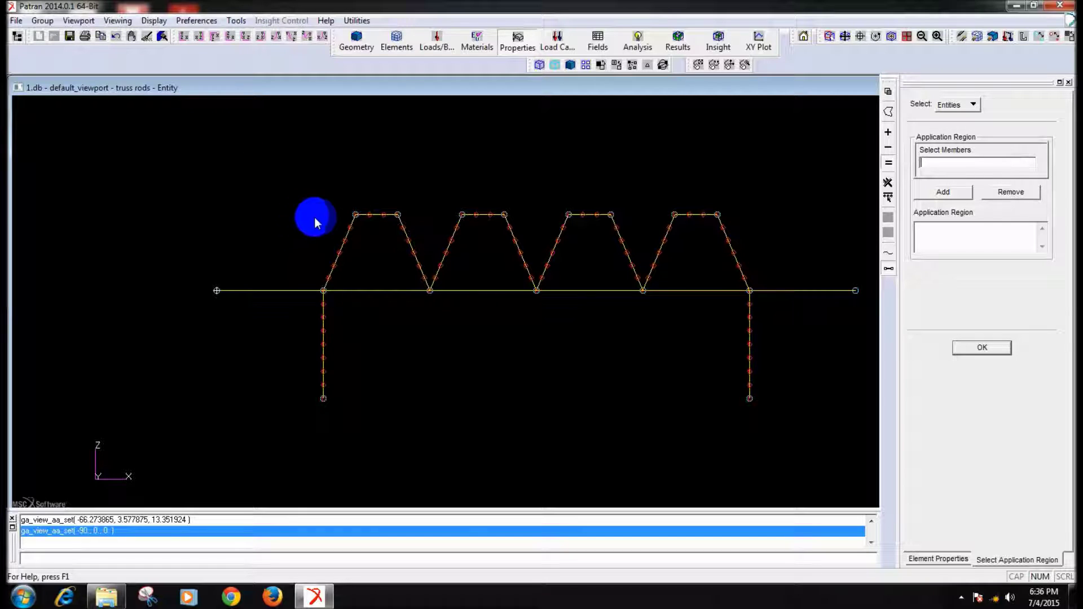
pyautogui.click(347, 297)
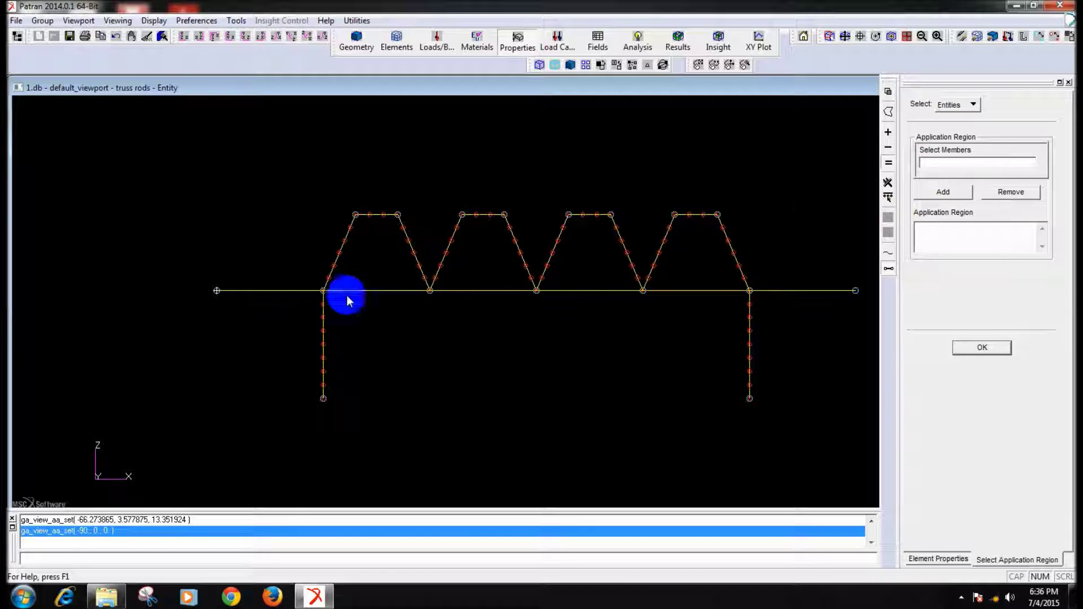
pyautogui.moveTo(335, 219)
pyautogui.mouseDown()
pyautogui.moveTo(729, 217)
pyautogui.moveTo(774, 256)
pyautogui.moveTo(773, 272)
pyautogui.moveTo(741, 286)
pyautogui.moveTo(319, 284)
pyautogui.moveTo(301, 257)
pyautogui.moveTo(333, 222)
pyautogui.mouseUp()
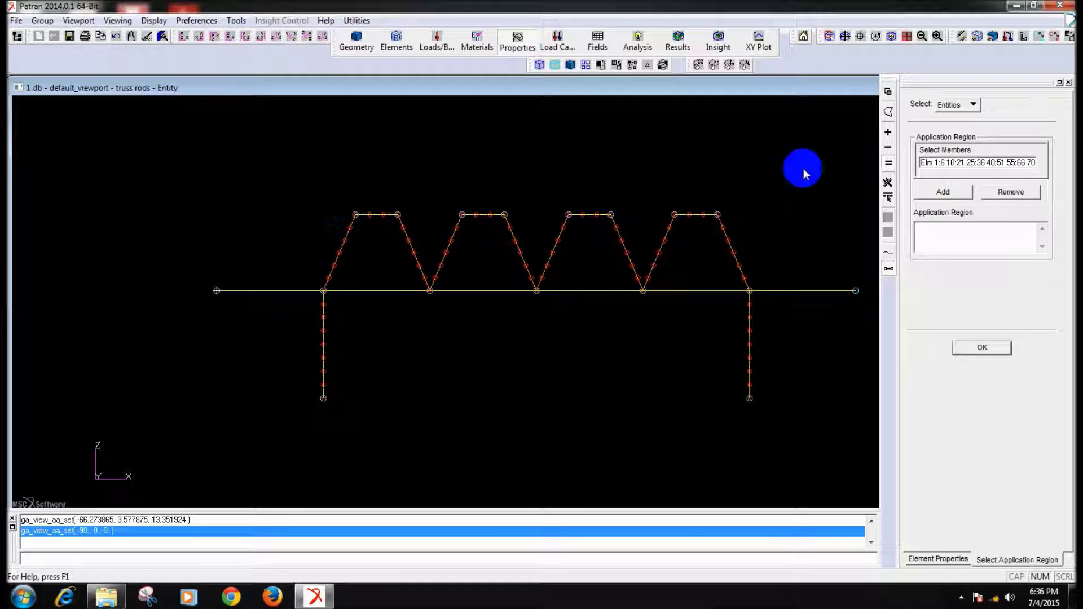
pyautogui.click(943, 192)
pyautogui.click(972, 355)
pyautogui.click(980, 452)
# Display the beam elements as 3D:FullSpan to inspect the I section orientation on the inclined truss members
pyautogui.moveTo(466, 409); pyautogui.dragTo(491, 423, button='middle')
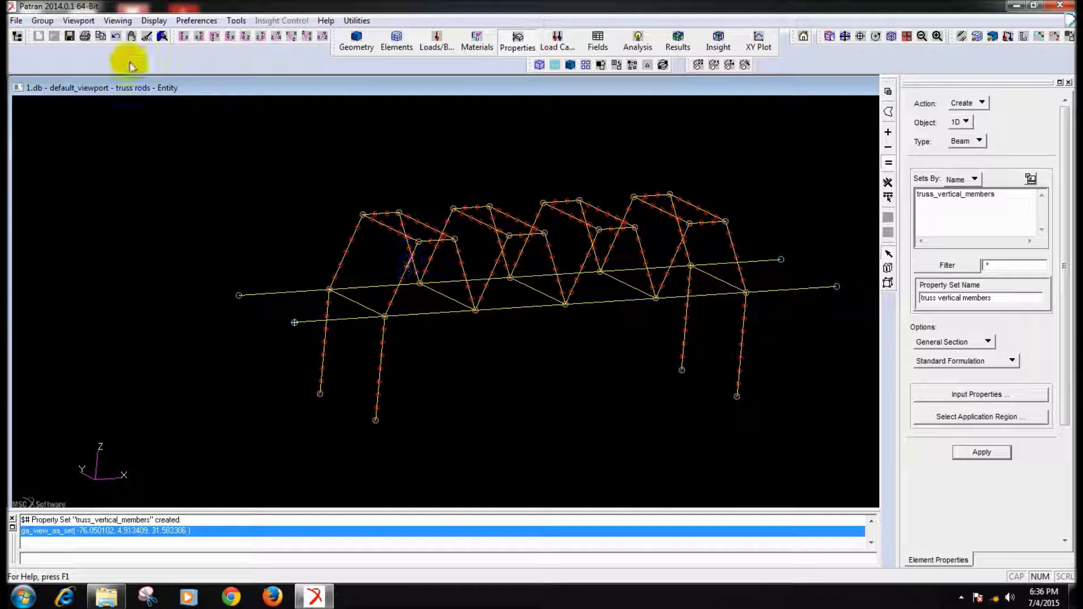
pyautogui.click(152, 21)
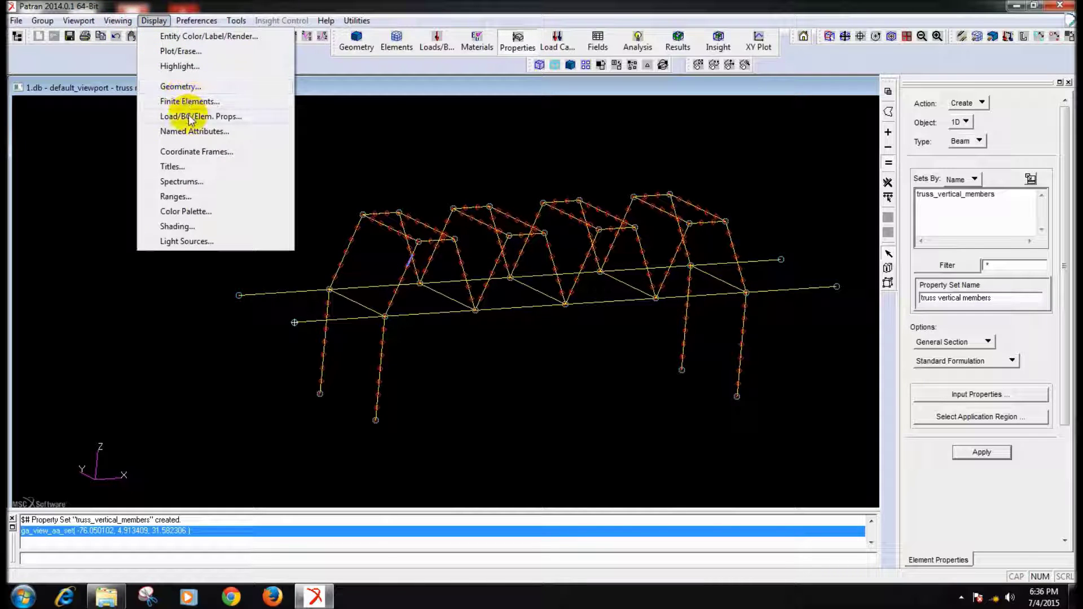
pyautogui.click(191, 117)
pyautogui.click(926, 426)
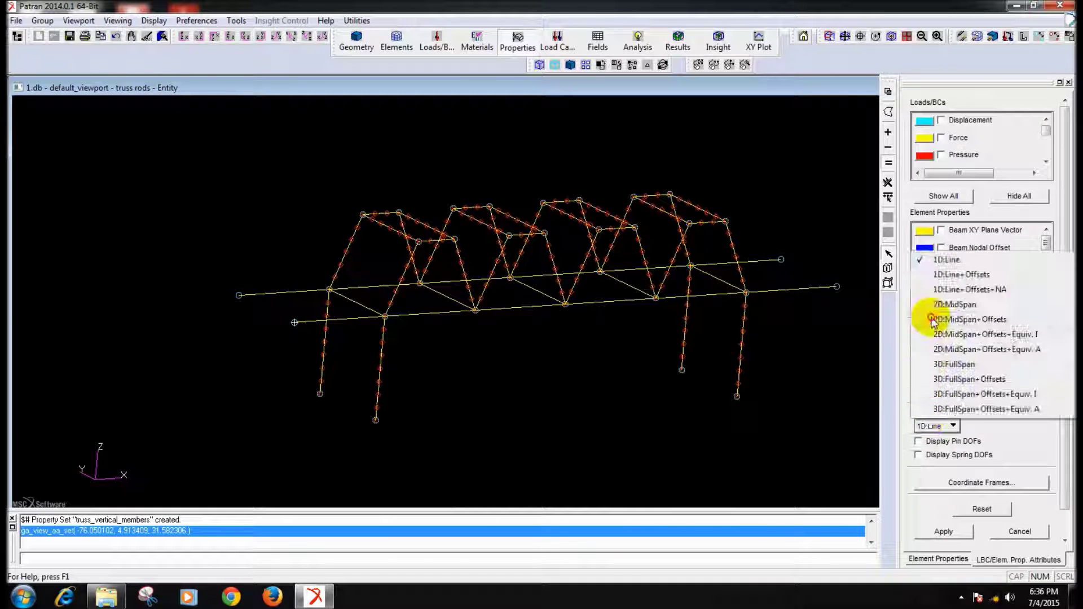
pyautogui.click(948, 361)
pyautogui.click(957, 539)
pyautogui.moveTo(564, 438)
pyautogui.mouseDown(button='middle')
pyautogui.moveTo(551, 452)
pyautogui.moveTo(566, 458)
pyautogui.moveTo(523, 440)
pyautogui.moveTo(552, 445)
pyautogui.moveTo(540, 442)
pyautogui.mouseUp(button='middle')
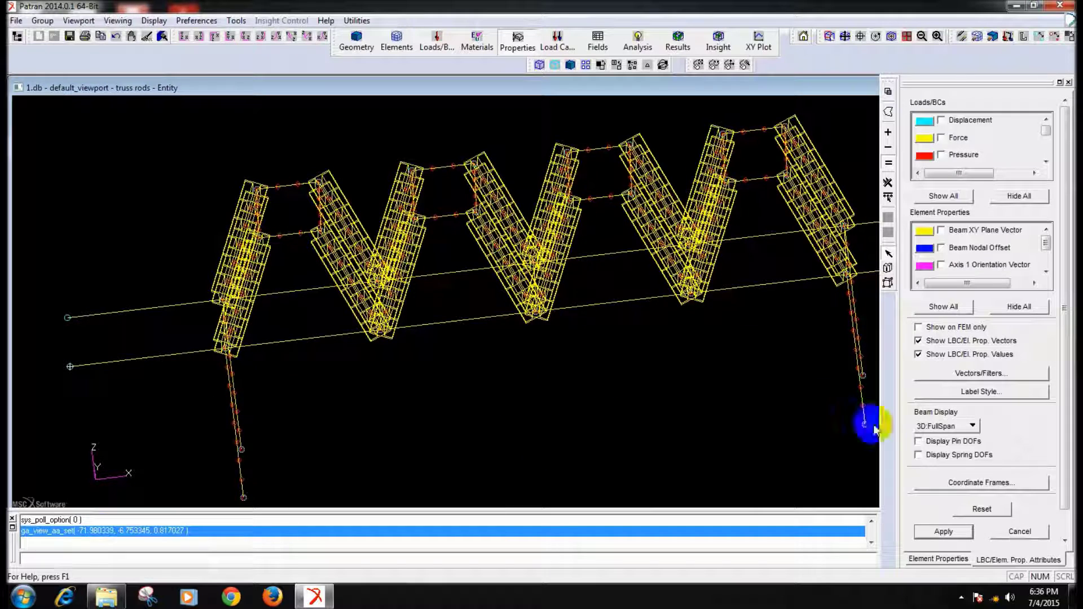
# Return the beam display to 1D:Line, show the whole model from above, and close the display attributes
pyautogui.click(947, 426)
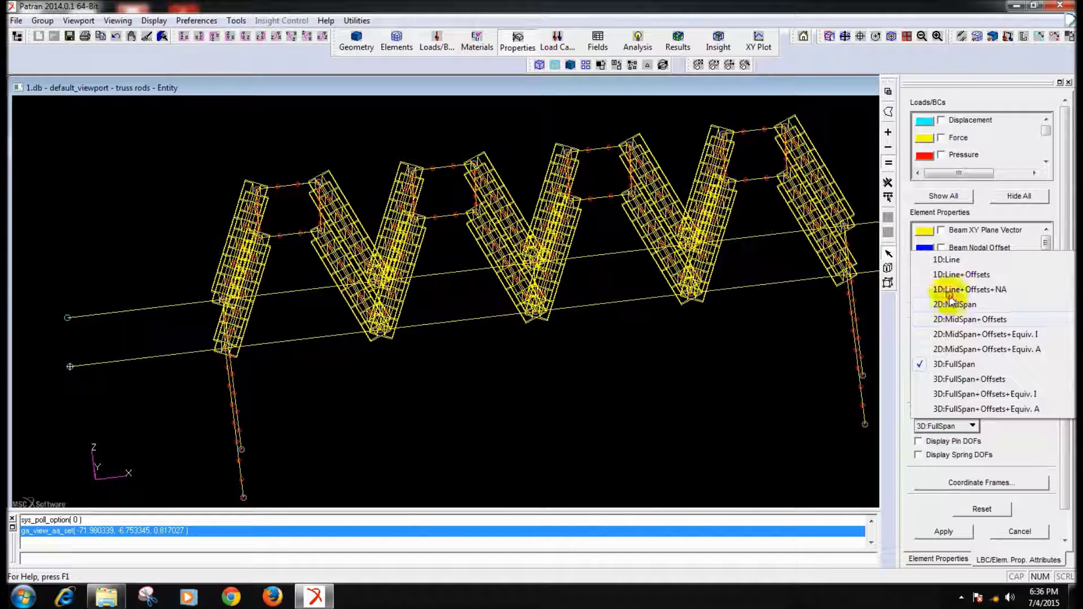
pyautogui.click(946, 260)
pyautogui.click(944, 531)
pyautogui.moveTo(574, 476)
pyautogui.mouseDown(button='middle')
pyautogui.moveTo(594, 435)
pyautogui.moveTo(599, 483)
pyautogui.mouseUp(button='middle')
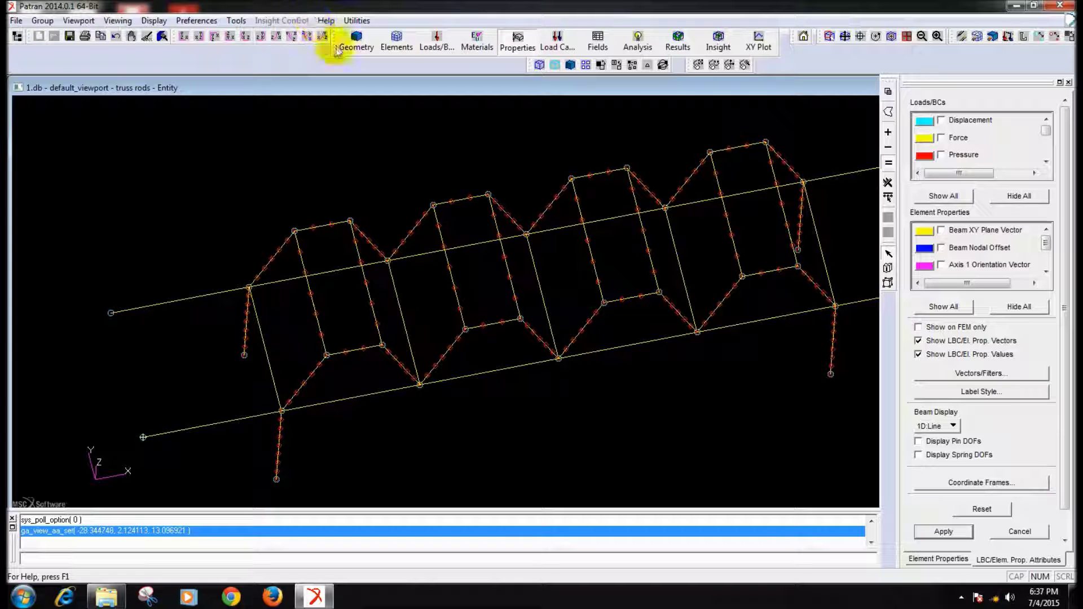
pyautogui.click(185, 41)
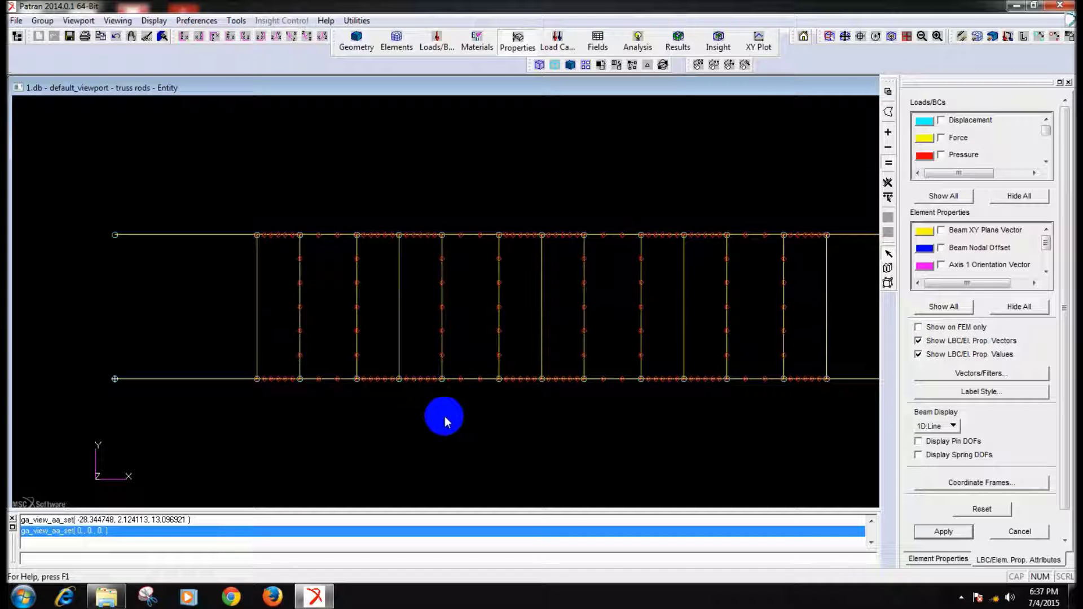
pyautogui.keyDown('ctrl'); pyautogui.moveTo(442, 424); pyautogui.dragTo(542, 417, button='middle'); pyautogui.keyUp('ctrl')
pyautogui.click(996, 532)
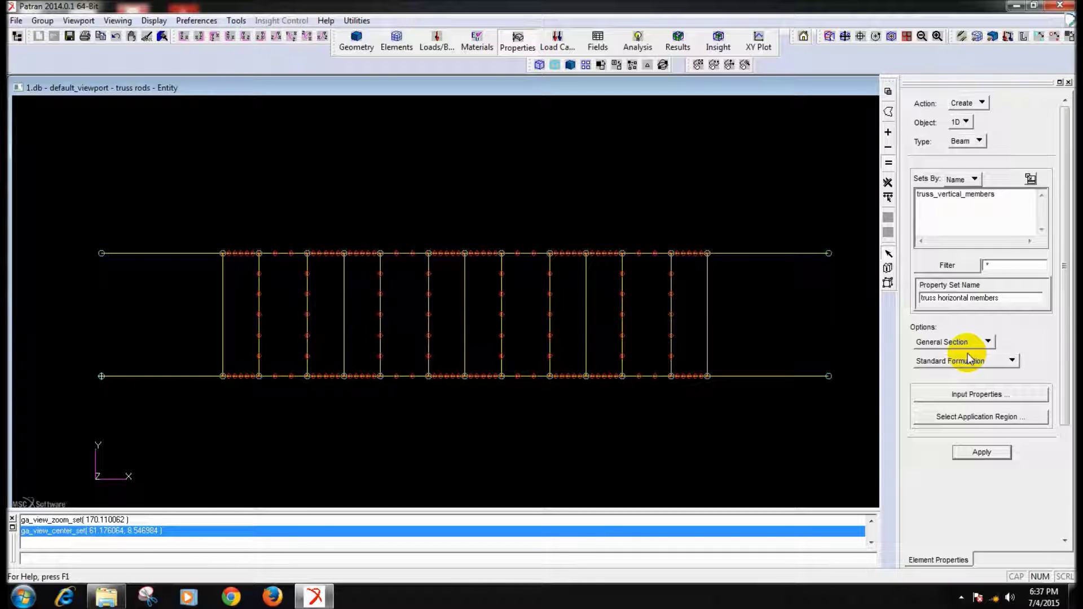
# Name a new beam property set "truss horizontal members" and set its bar orientation to <1 0 0>
pyautogui.click(973, 395)
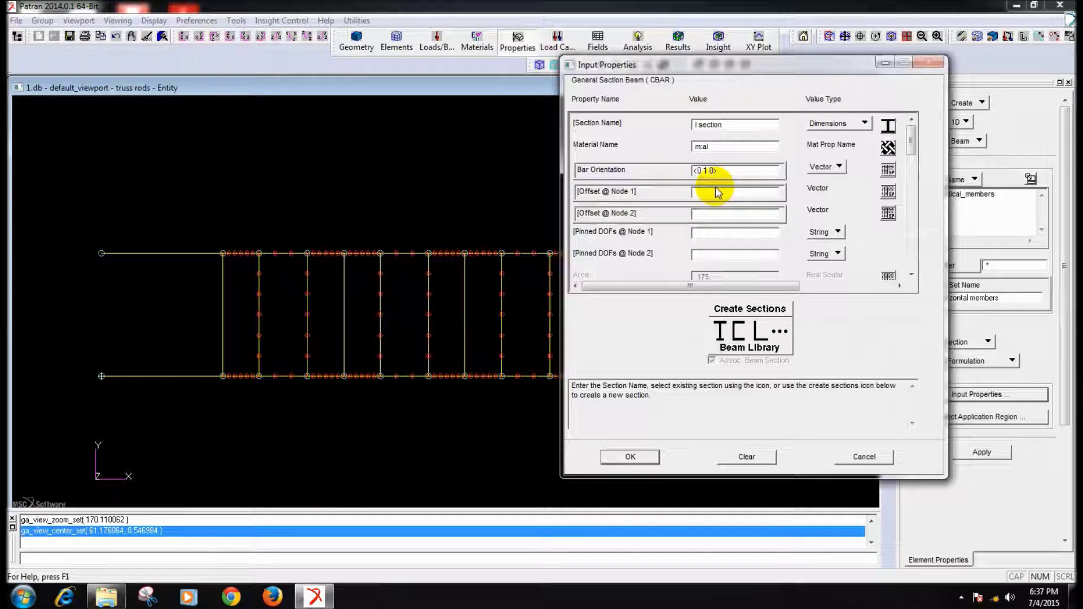
pyautogui.moveTo(370, 456)
pyautogui.mouseDown(button='middle')
pyautogui.moveTo(368, 430)
pyautogui.moveTo(363, 446)
pyautogui.moveTo(381, 449)
pyautogui.mouseUp(button='middle')
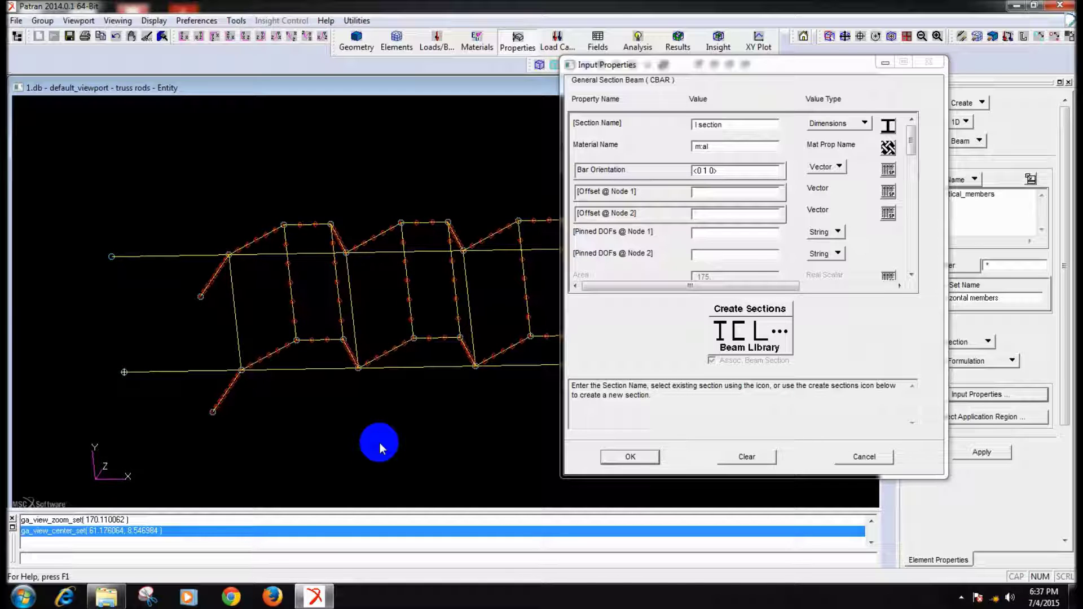
pyautogui.click(713, 172)
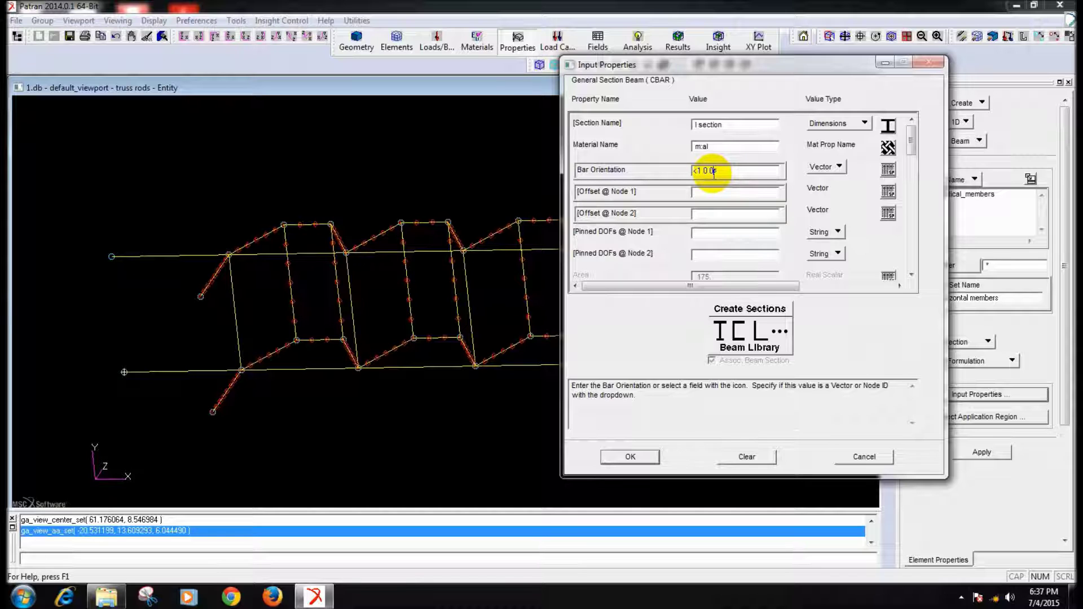
pyautogui.click(628, 458)
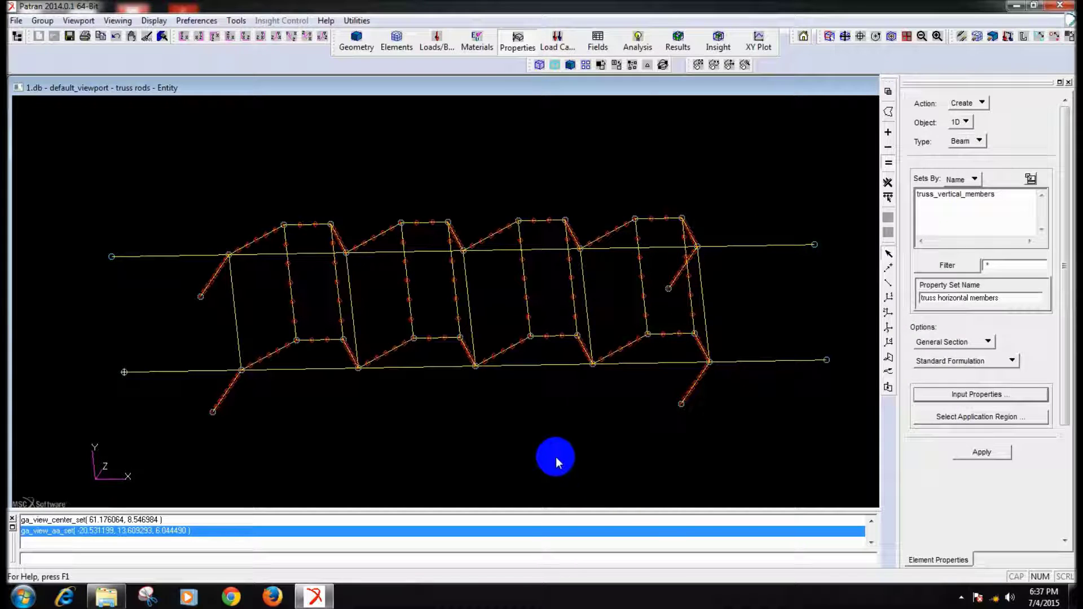
# Add the cross-member elements 121:168 connecting the two trusses to the application region and create the truss horizontal members property set
pyautogui.click(184, 38)
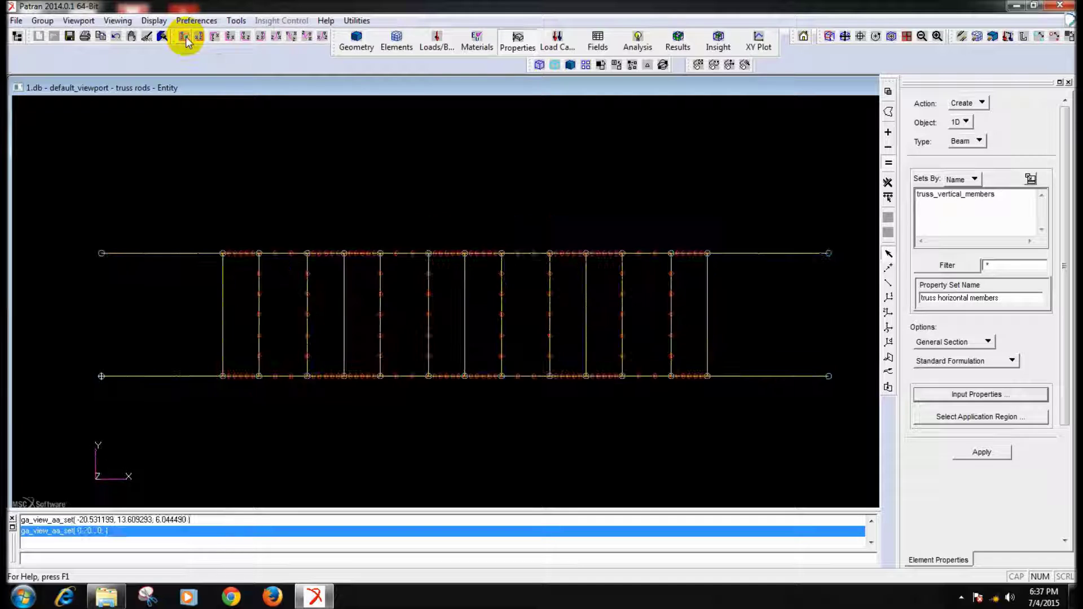
pyautogui.click(988, 417)
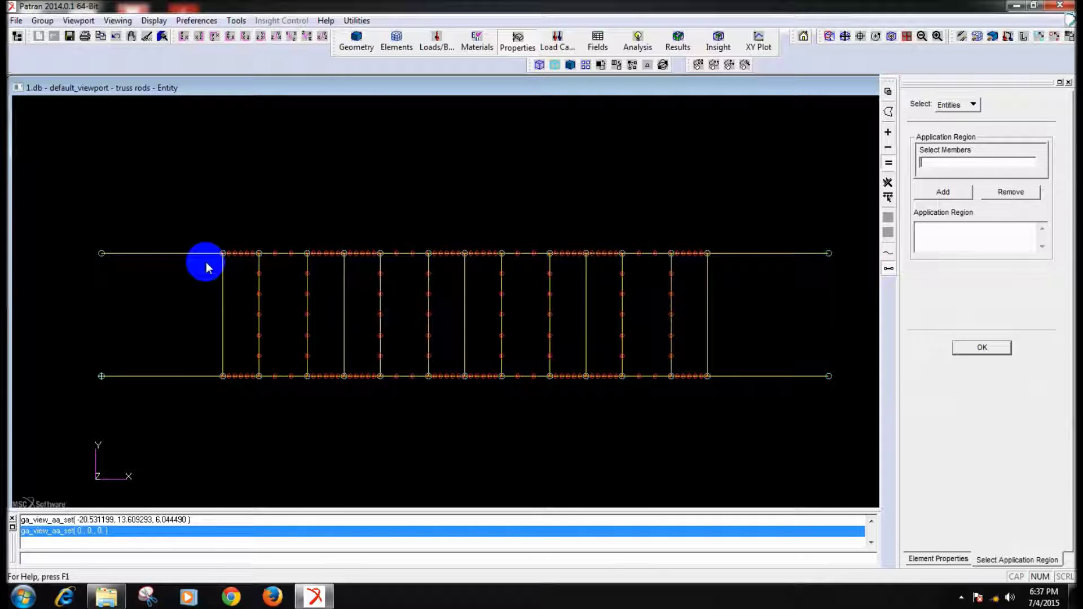
pyautogui.moveTo(208, 263)
pyautogui.mouseDown()
pyautogui.moveTo(694, 266)
pyautogui.moveTo(726, 271)
pyautogui.moveTo(740, 302)
pyautogui.moveTo(723, 368)
pyautogui.moveTo(215, 365)
pyautogui.moveTo(198, 264)
pyautogui.moveTo(210, 264)
pyautogui.mouseUp()
pyautogui.click(956, 193)
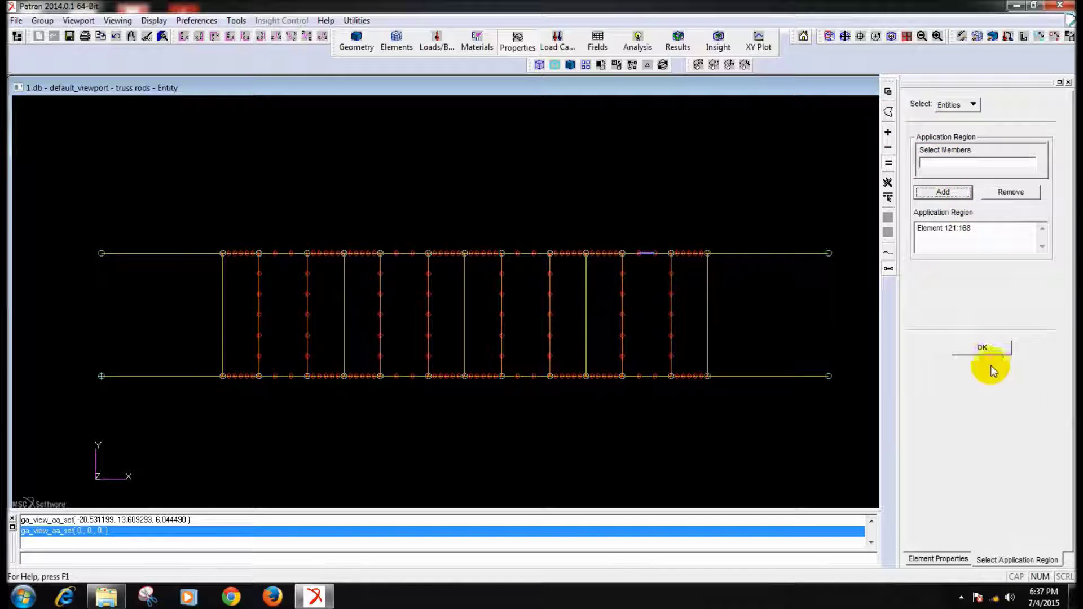
pyautogui.click(983, 347)
pyautogui.click(982, 452)
# Show the beams as 3D:FullSpan to check the section orientation of the cross members against the inclined members
pyautogui.moveTo(649, 485); pyautogui.dragTo(678, 429, button='middle')
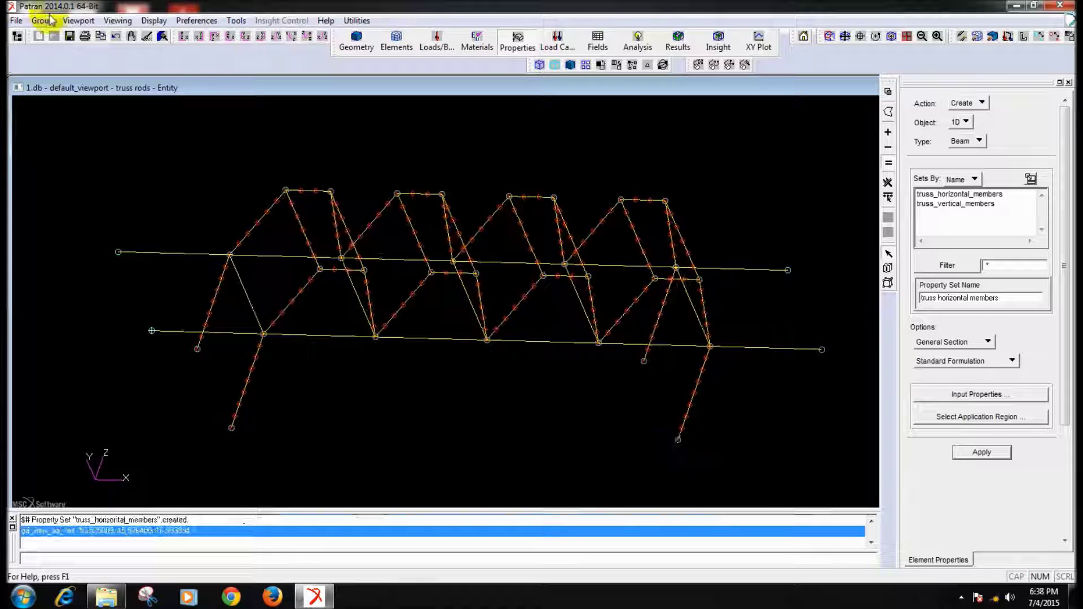
pyautogui.click(153, 20)
pyautogui.click(181, 116)
pyautogui.moveTo(934, 427); pyautogui.dragTo(966, 366)
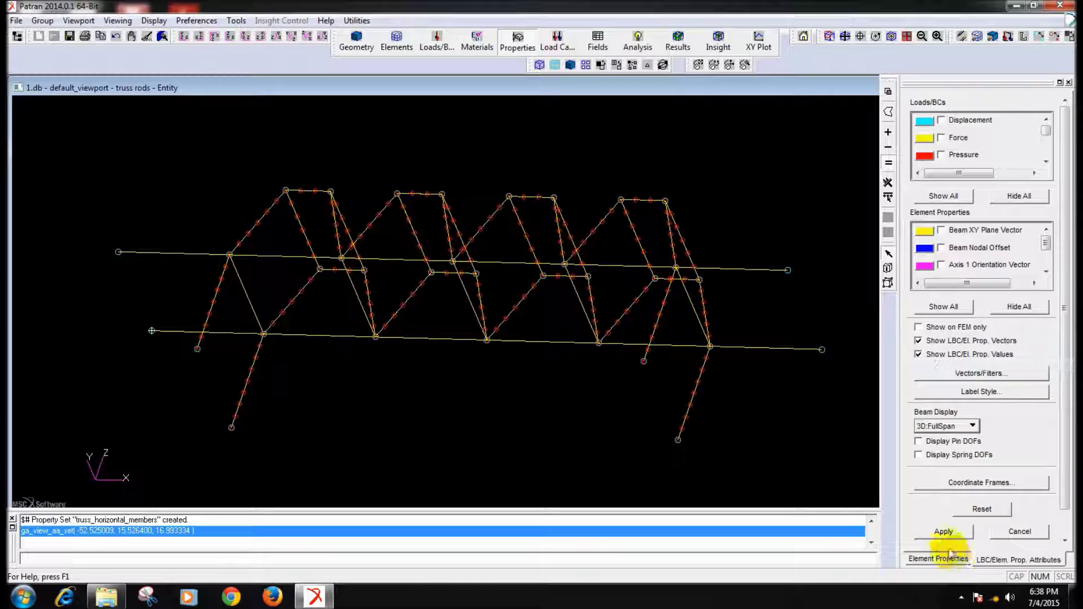
pyautogui.click(944, 532)
pyautogui.moveTo(544, 443)
pyautogui.mouseDown(button='middle')
pyautogui.moveTo(540, 422)
pyautogui.moveTo(521, 418)
pyautogui.moveTo(532, 468)
pyautogui.moveTo(527, 415)
pyautogui.moveTo(540, 446)
pyautogui.moveTo(530, 435)
pyautogui.mouseUp(button='middle')
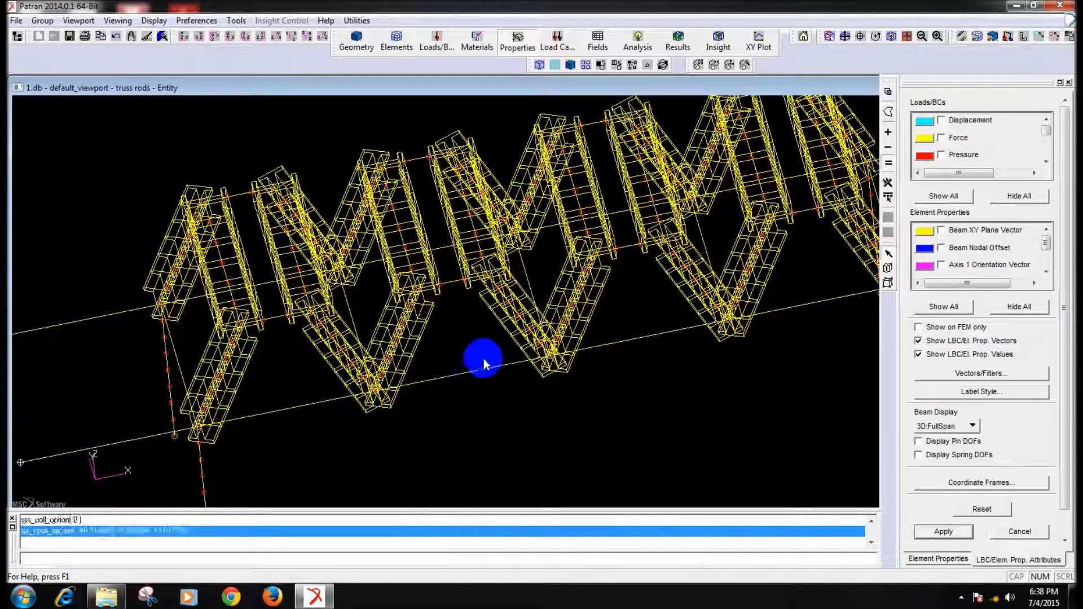
# Switch the beam display back to 1D:Line, restore the top view, and close the display attributes form
pyautogui.click(939, 427)
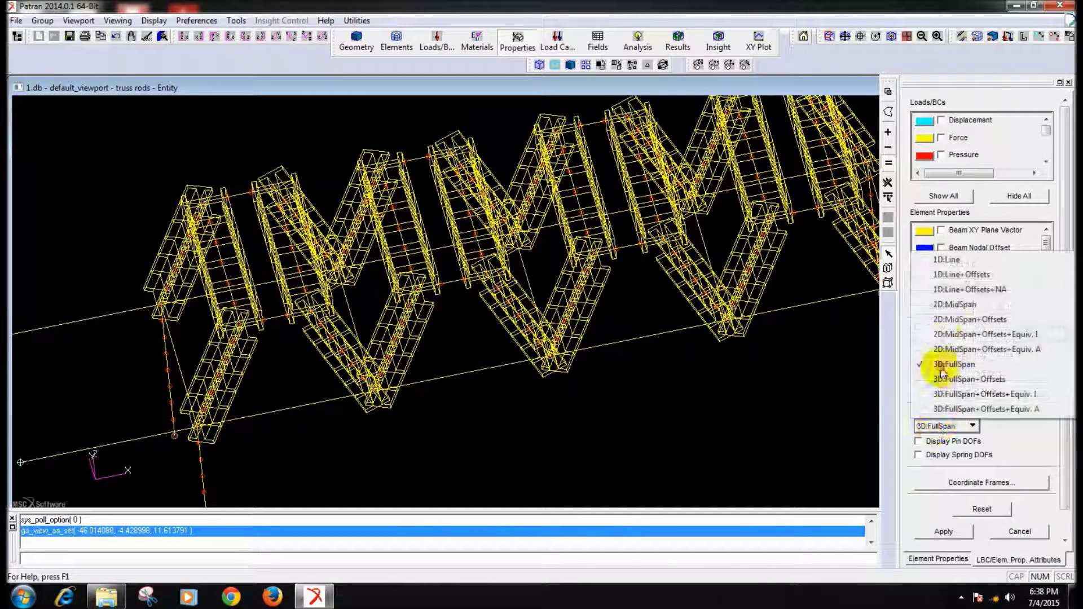
pyautogui.click(950, 264)
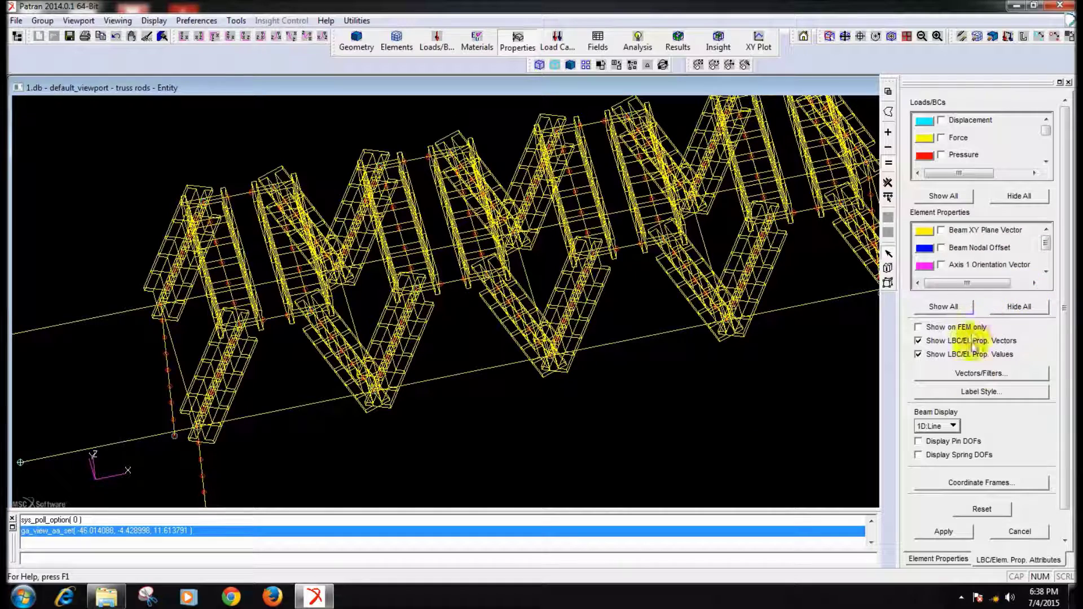
pyautogui.click(959, 534)
pyautogui.moveTo(787, 436); pyautogui.dragTo(352, 356, button='middle')
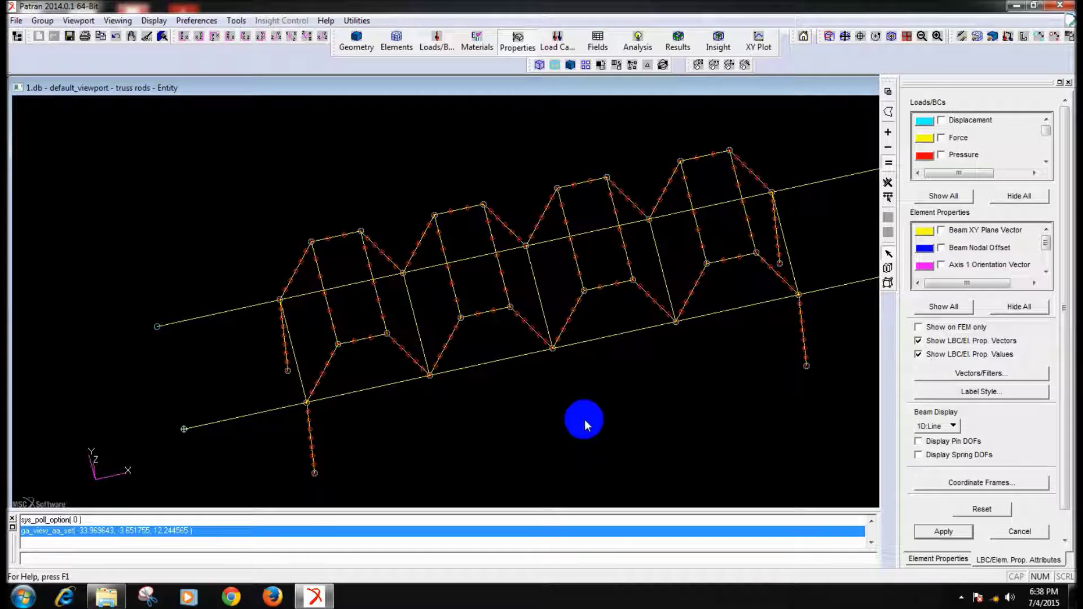
pyautogui.moveTo(591, 429); pyautogui.dragTo(599, 434, button='middle')
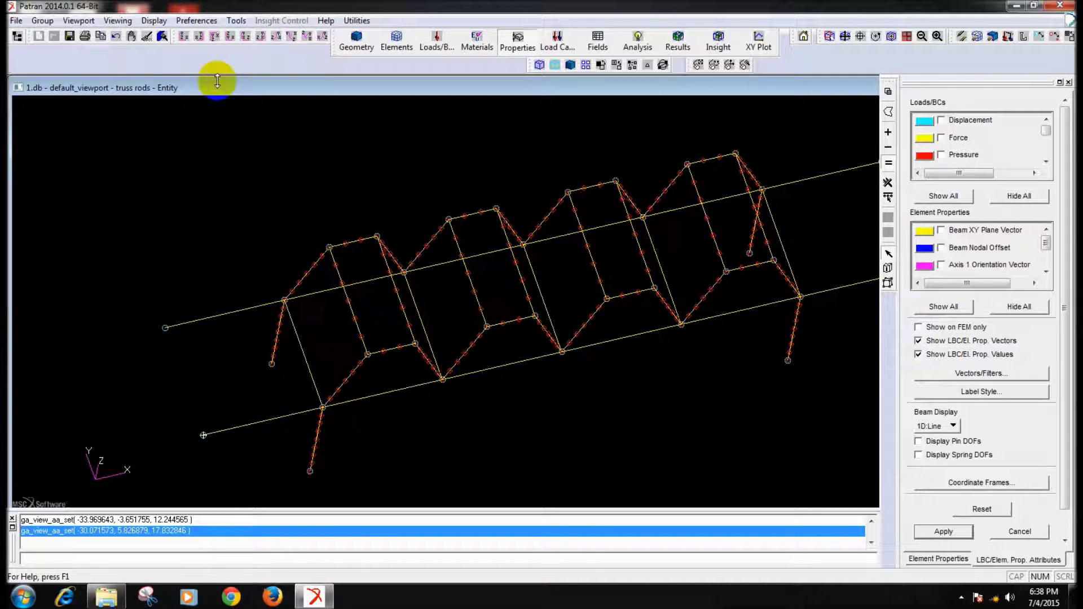
pyautogui.click(185, 37)
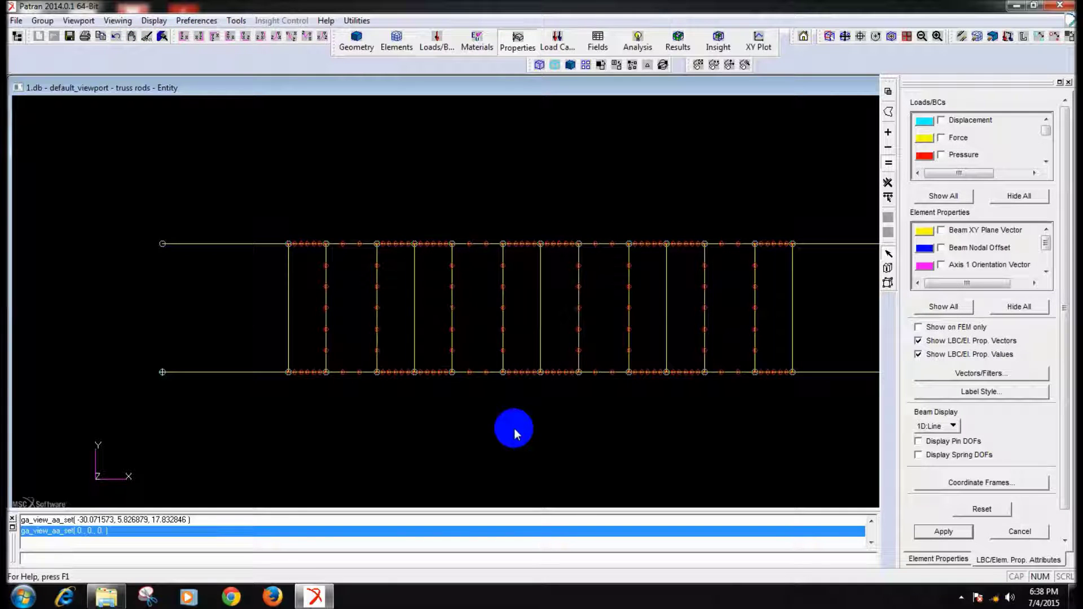
pyautogui.click(1020, 531)
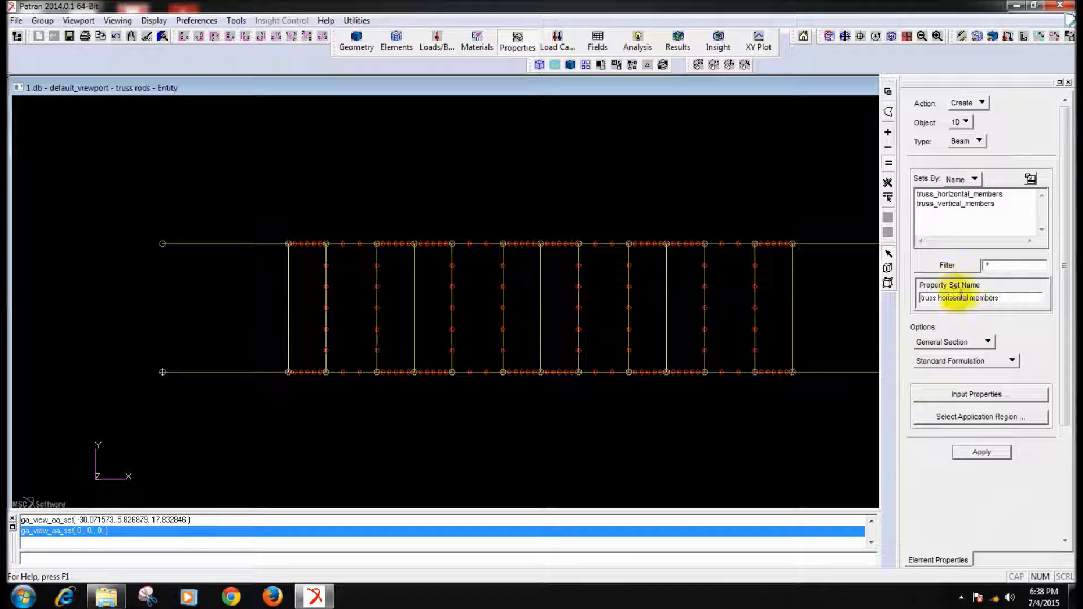
# Name a new beam property set "truss members" and set its bar orientation to <0 1 0>
pyautogui.click(938, 298)
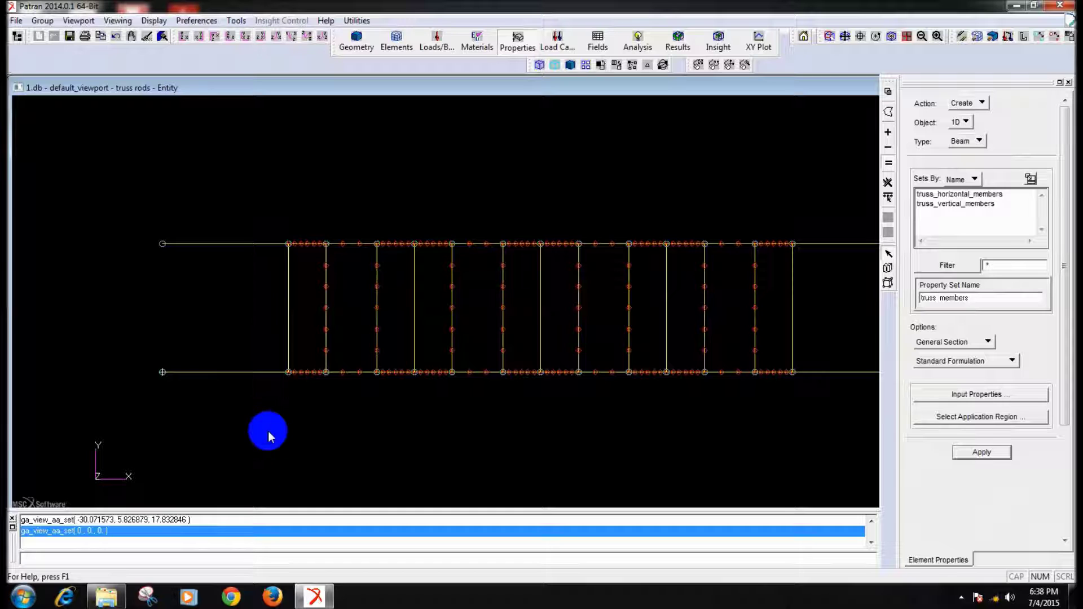
pyautogui.click(985, 396)
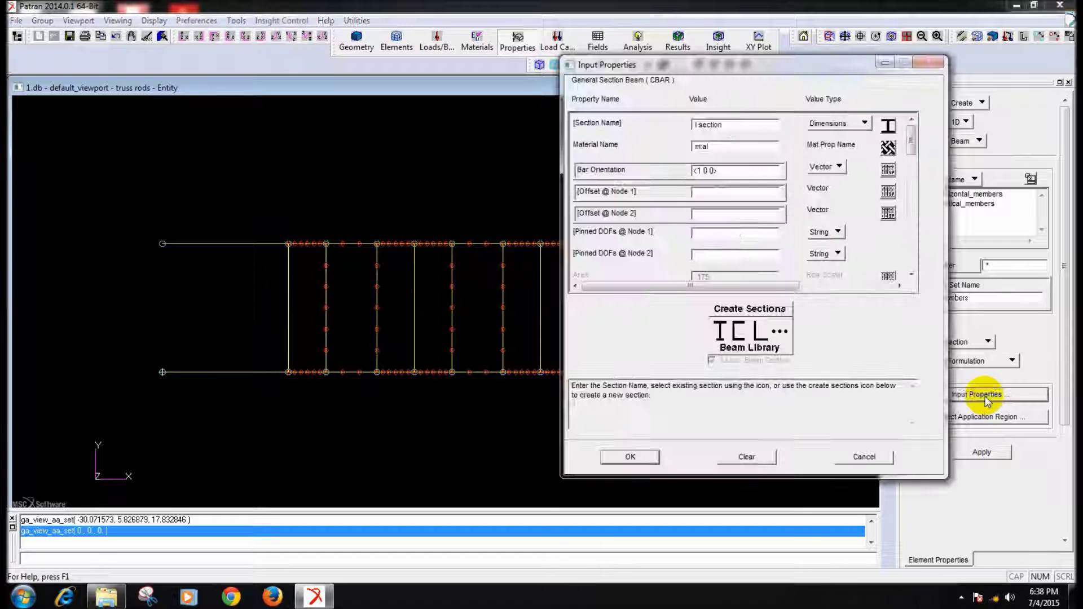
pyautogui.click(725, 173)
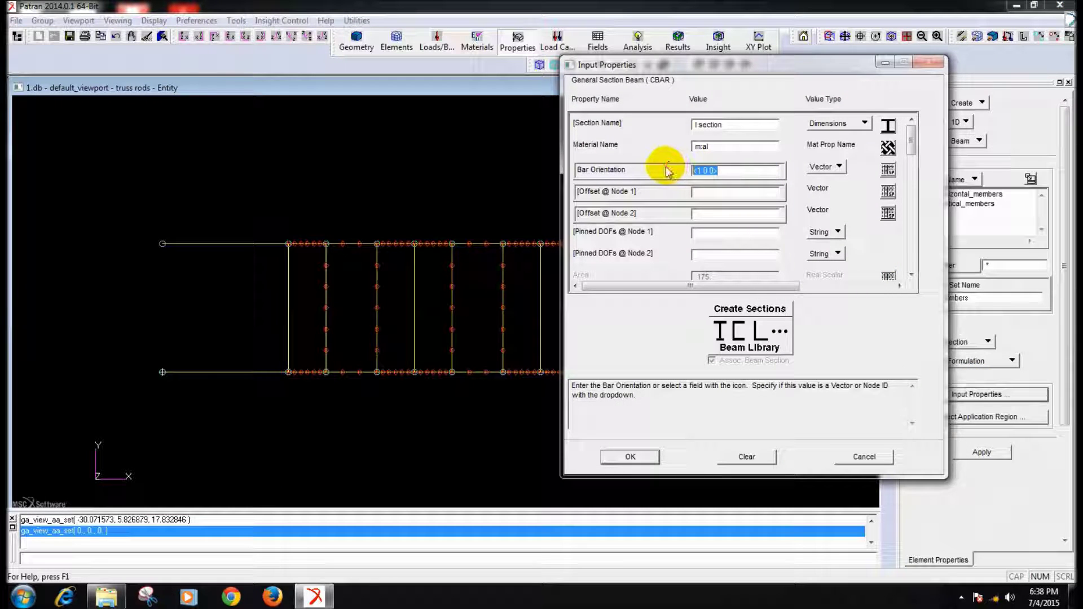
pyautogui.write('<0 1 0')
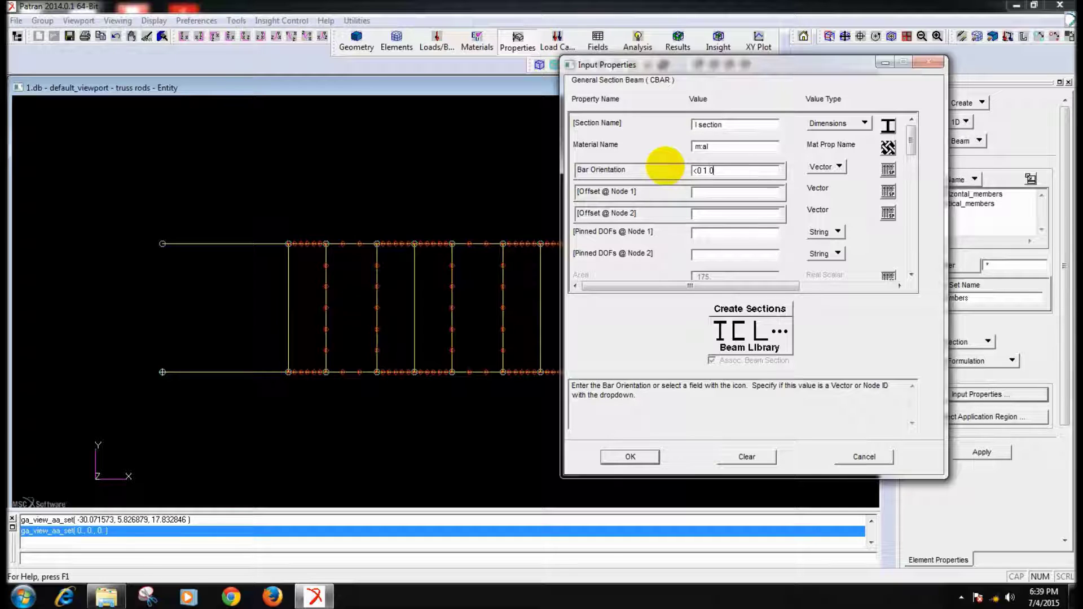
pyautogui.write('>')
pyautogui.click(643, 457)
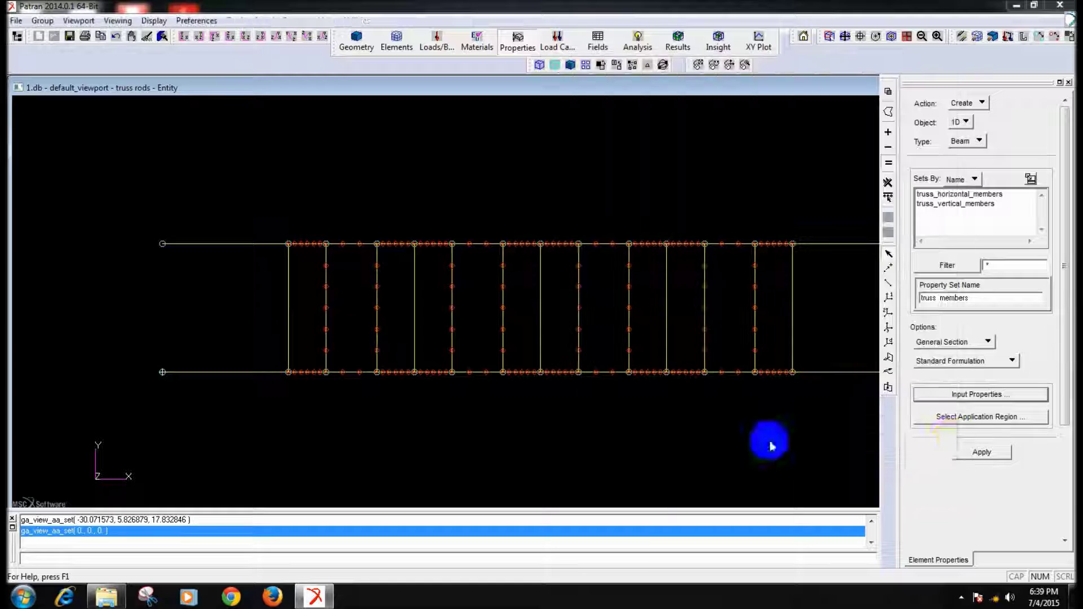
# Add the short top chord elements of all four truss bays on both sides to the application region and create the truss members property set
pyautogui.click(1001, 418)
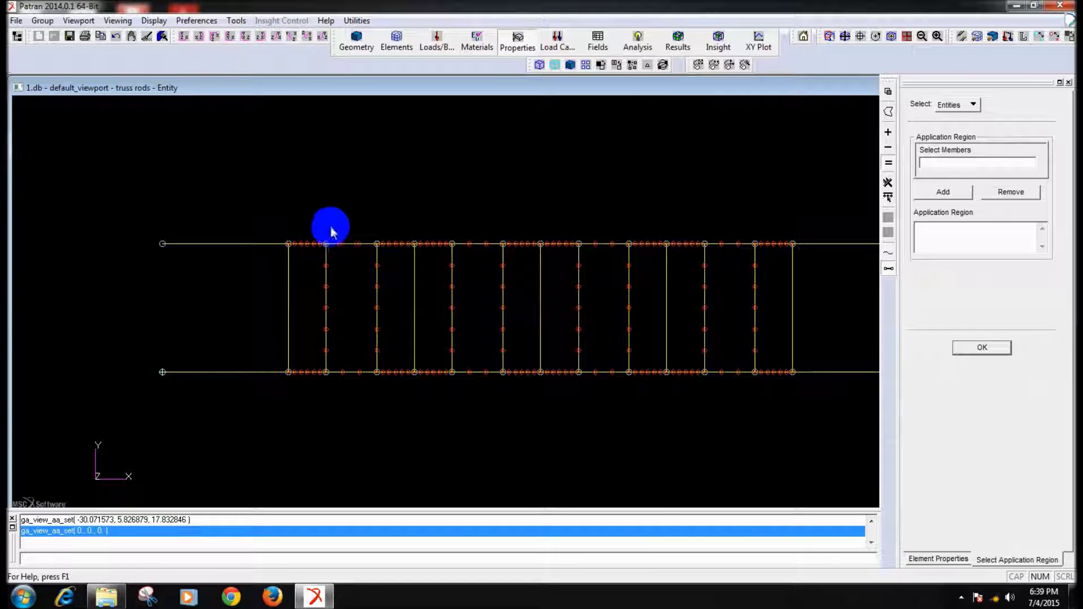
pyautogui.moveTo(335, 231); pyautogui.dragTo(368, 385)
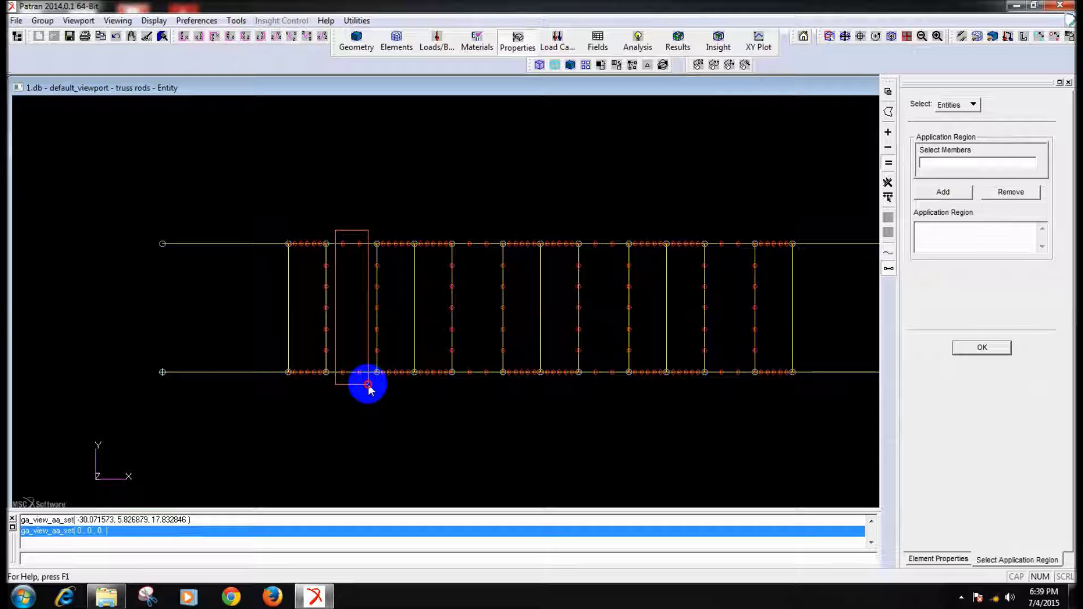
pyautogui.click(943, 192)
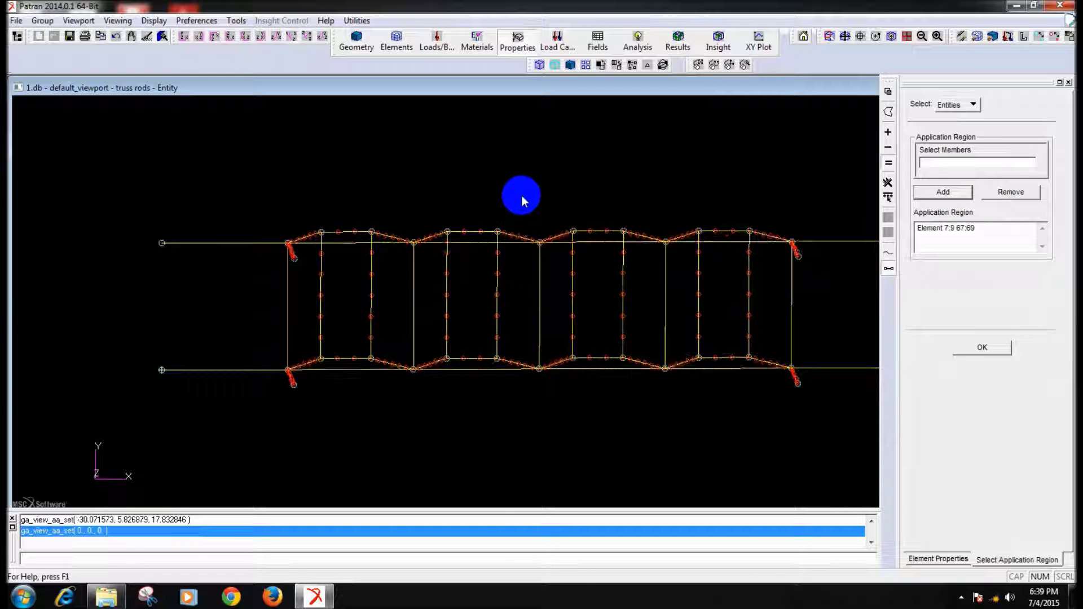
pyautogui.moveTo(523, 195); pyautogui.dragTo(473, 273, button='middle')
pyautogui.moveTo(473, 273); pyautogui.dragTo(493, 383)
pyautogui.click(932, 193)
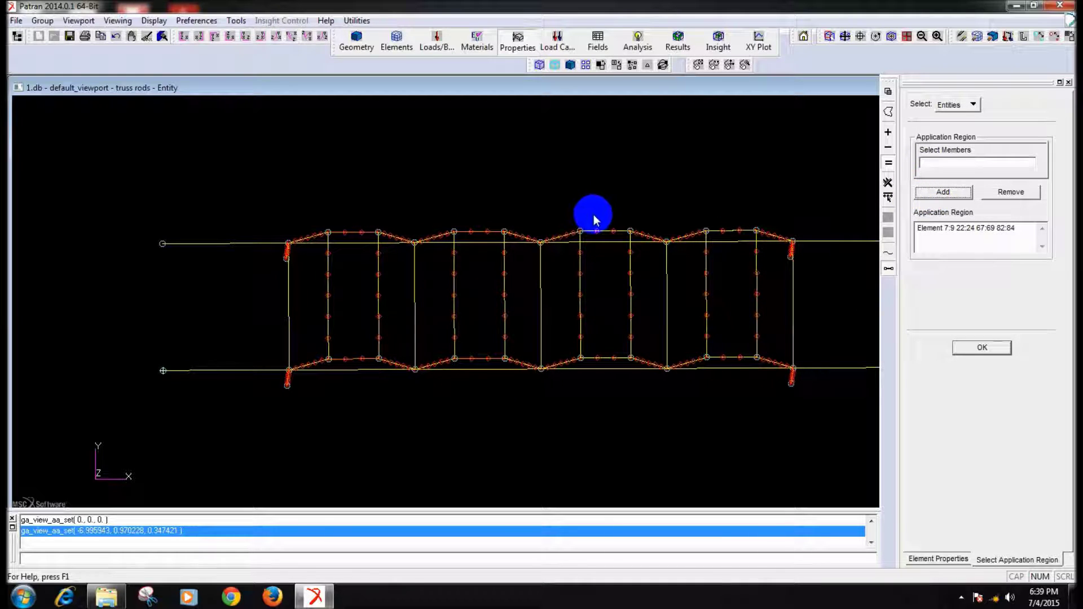
pyautogui.moveTo(590, 218); pyautogui.dragTo(618, 383)
pyautogui.click(943, 193)
pyautogui.moveTo(714, 223); pyautogui.dragTo(752, 370)
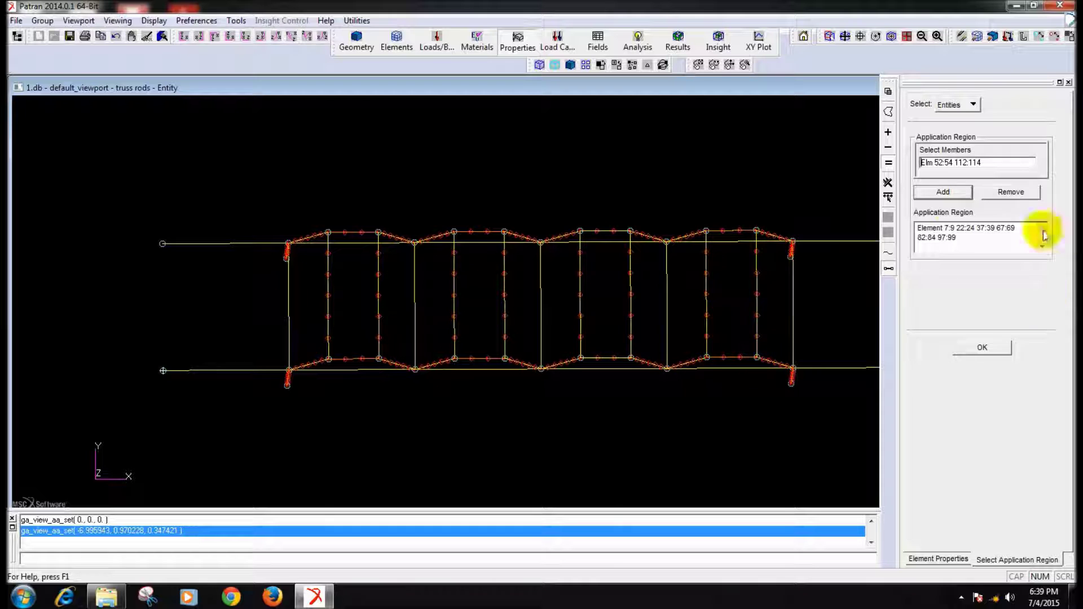
pyautogui.click(948, 192)
pyautogui.click(982, 347)
pyautogui.click(982, 452)
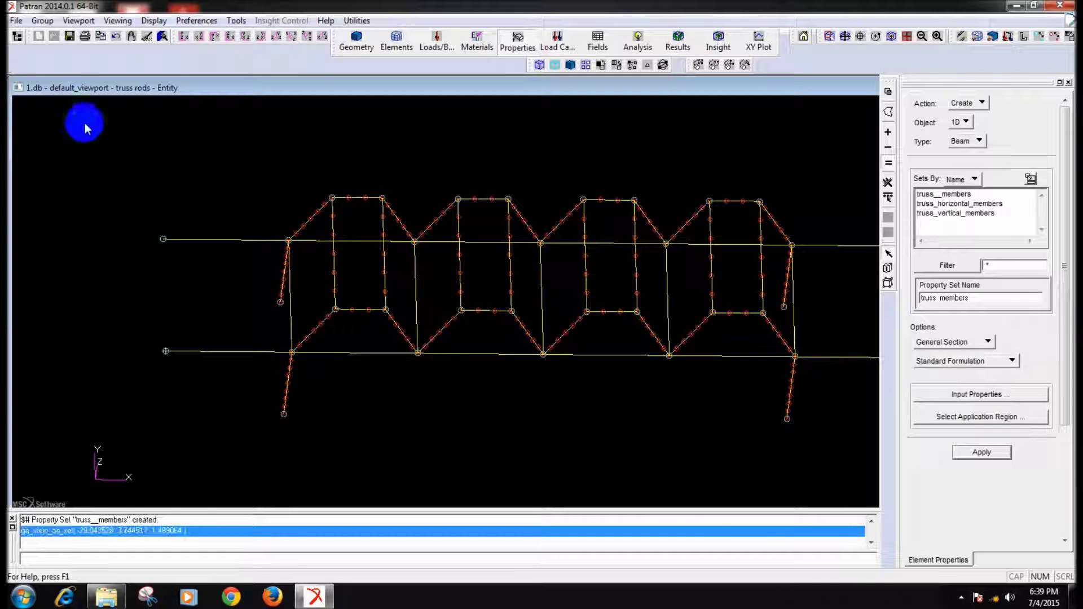
# Show the beams as 3D:FullSpan to check the section orientation of the top chord members, then close the display attributes form
pyautogui.click(152, 21)
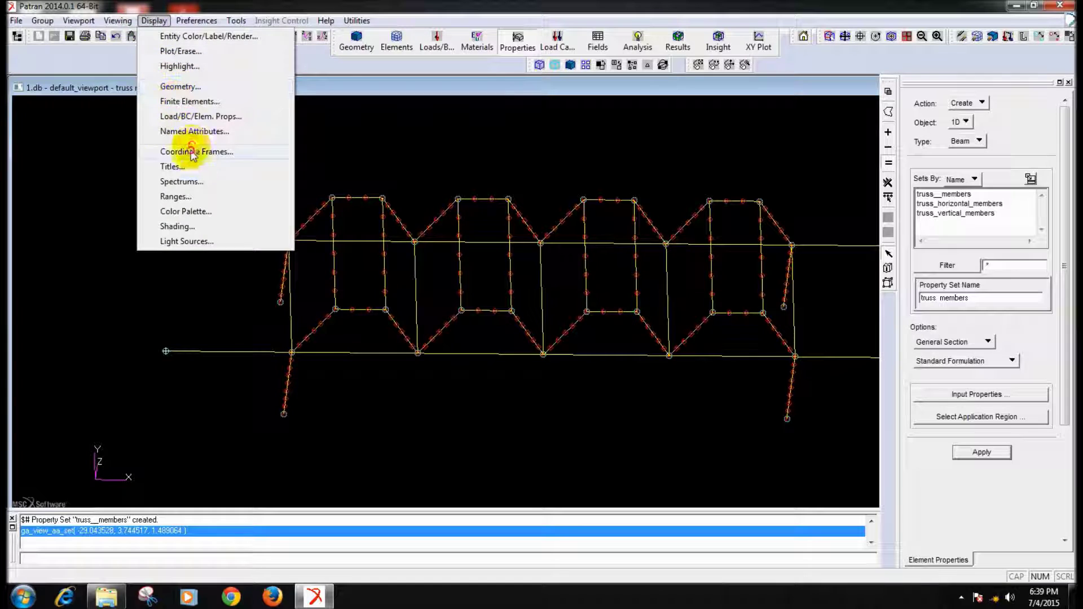
pyautogui.click(193, 118)
pyautogui.click(948, 426)
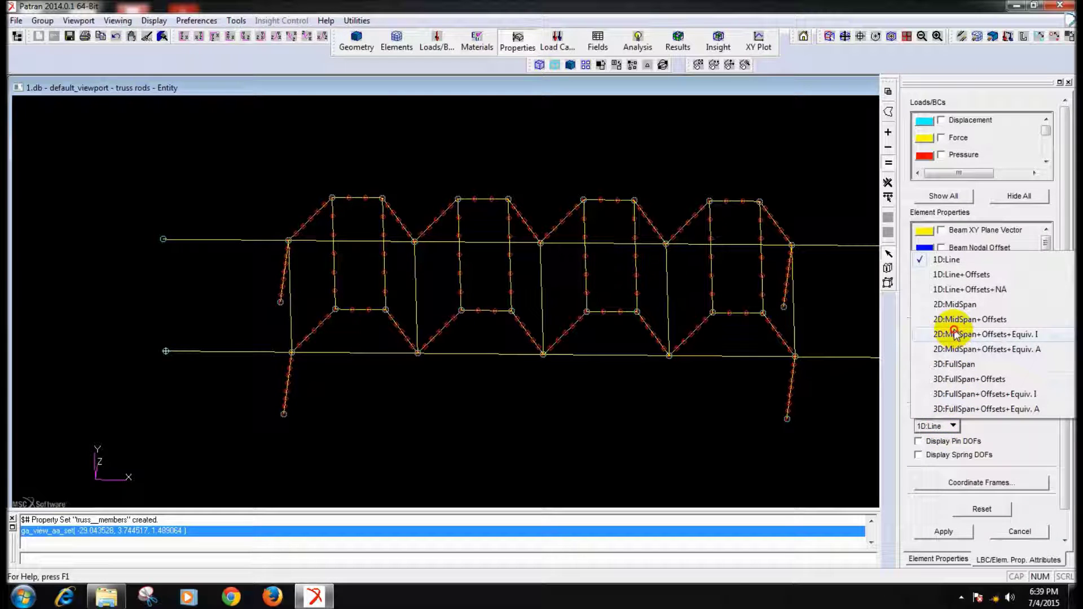
pyautogui.click(953, 365)
pyautogui.click(944, 533)
pyautogui.moveTo(641, 464)
pyautogui.mouseDown(button='middle')
pyautogui.moveTo(660, 395)
pyautogui.moveTo(632, 455)
pyautogui.moveTo(628, 424)
pyautogui.mouseUp(button='middle')
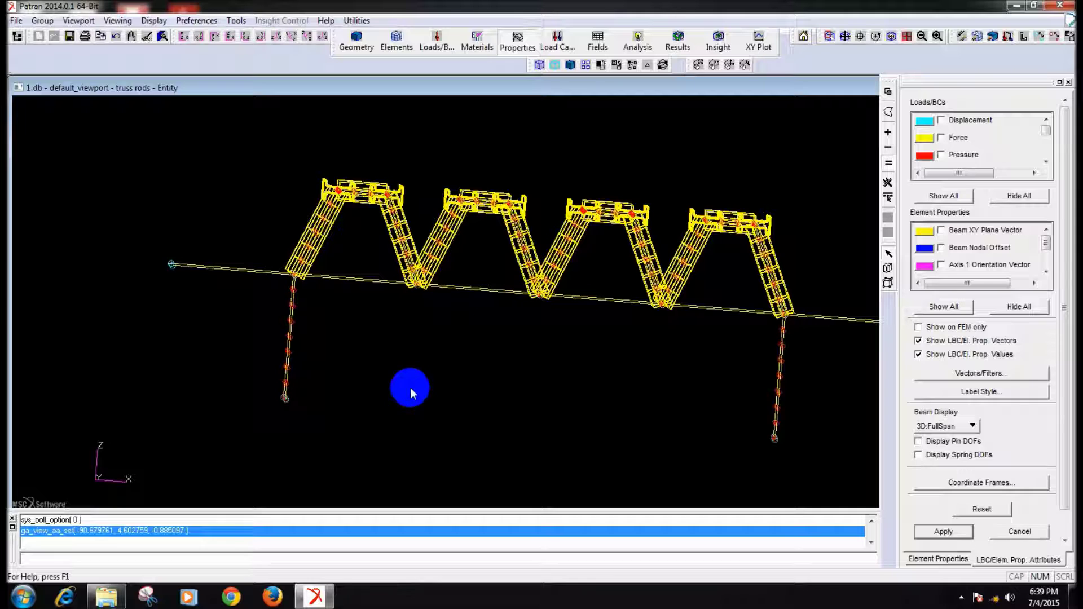
pyautogui.click(1018, 532)
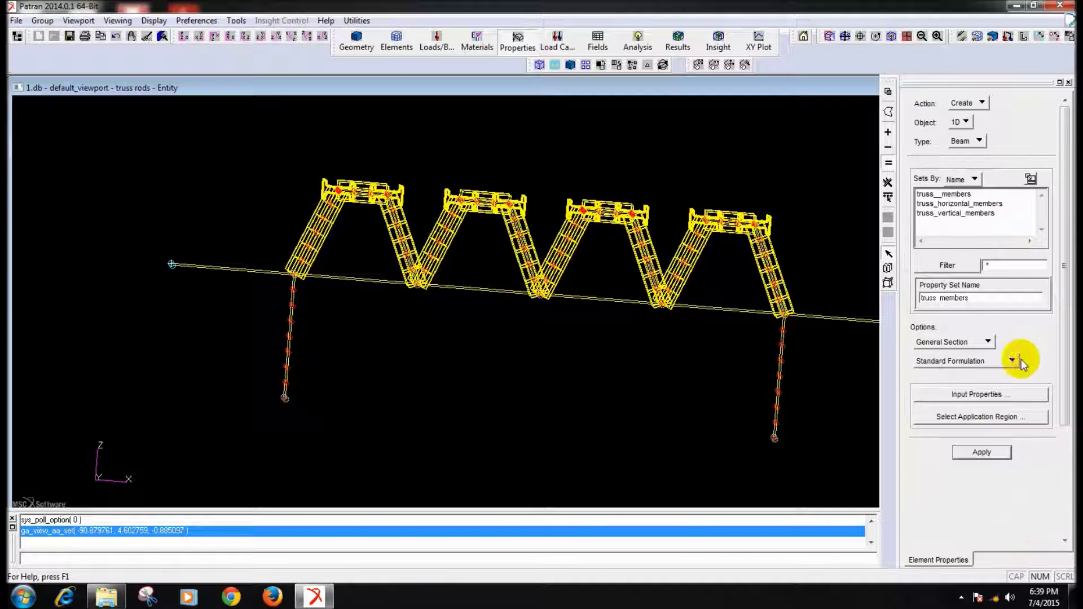
# Name a new beam property set "bridge column" and assign it the existing rod section
pyautogui.doubleClick(975, 300)
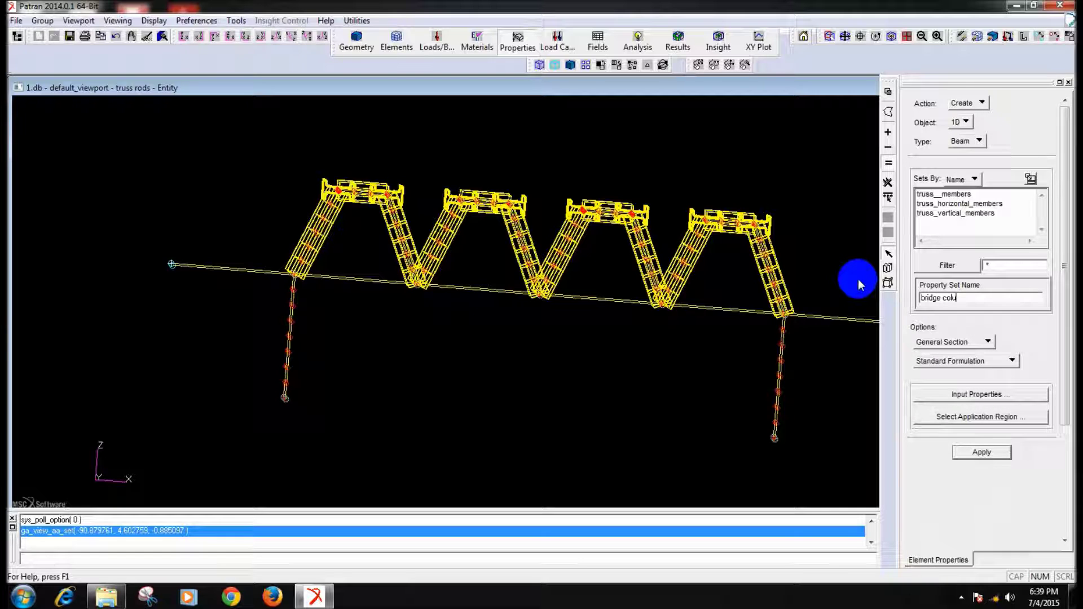
pyautogui.click(959, 391)
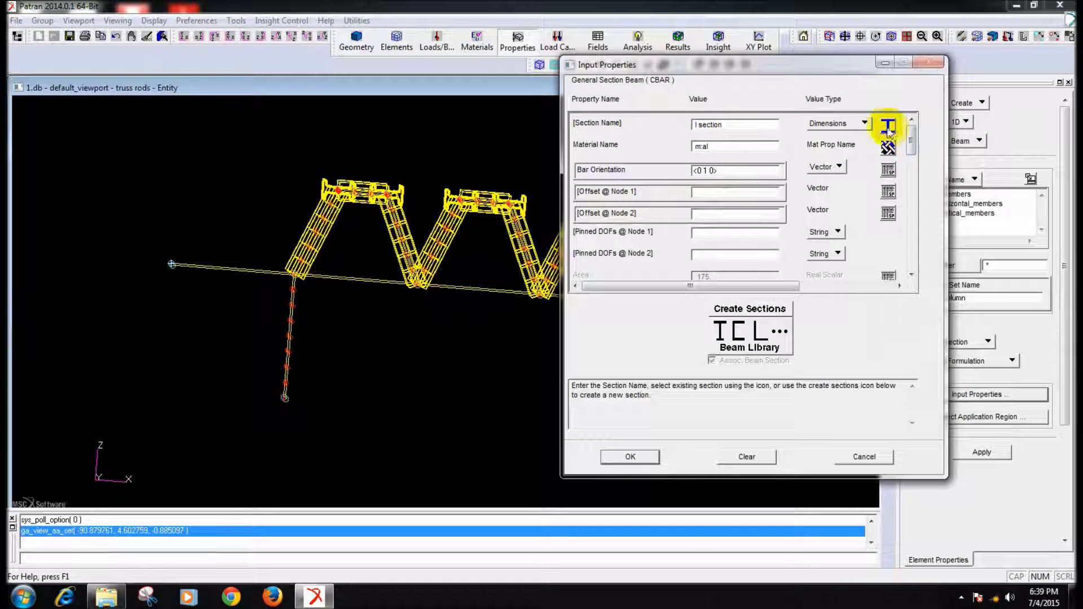
pyautogui.click(889, 128)
pyautogui.doubleClick(948, 147)
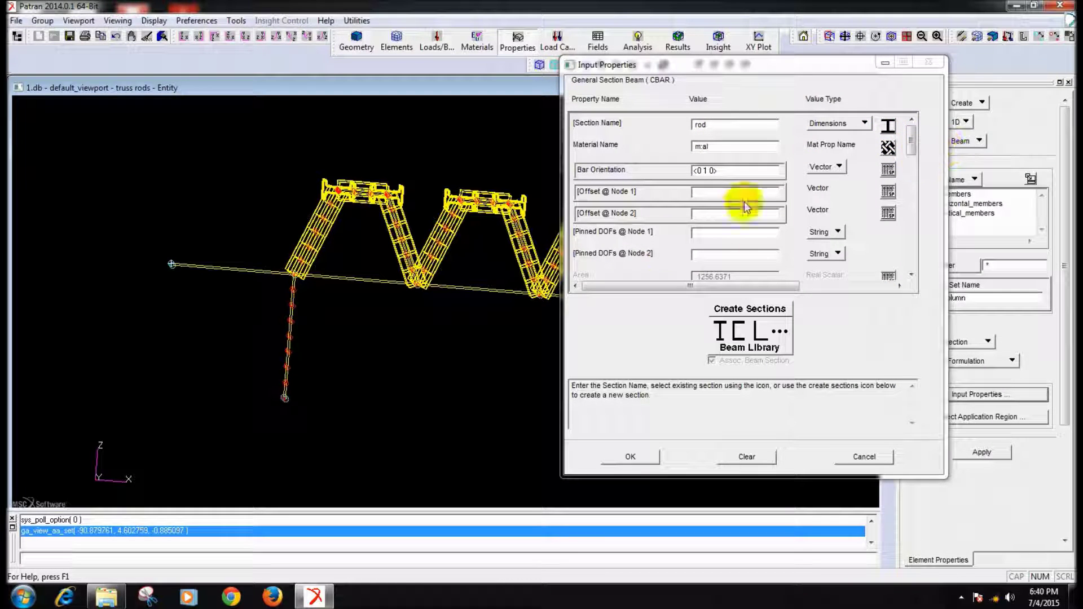
# Check the rod section's radius in the beam library, declining to overwrite the existing section
pyautogui.click(747, 329)
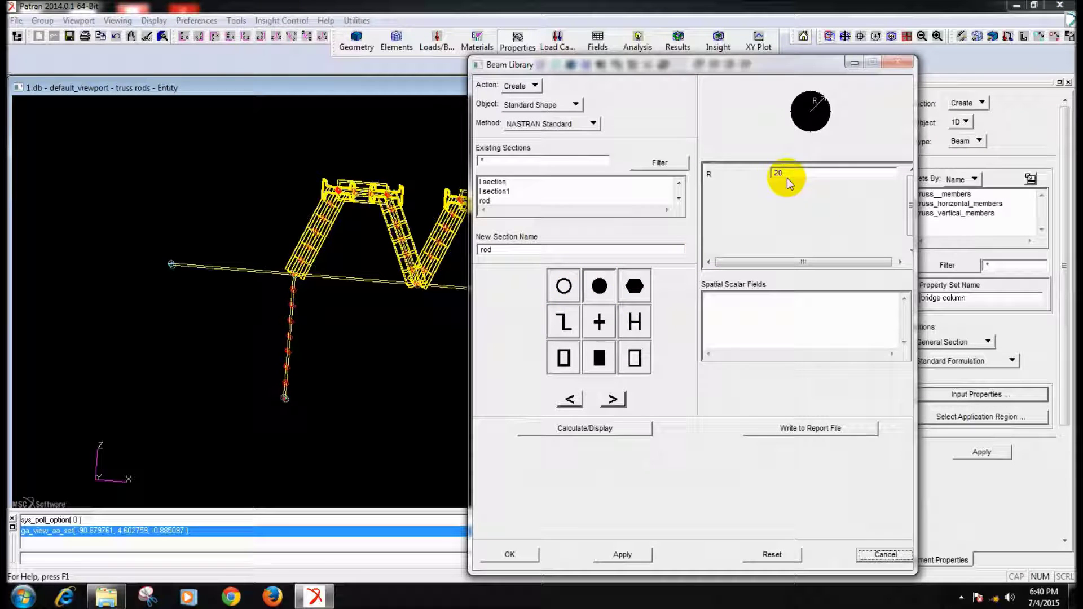
pyautogui.click(513, 555)
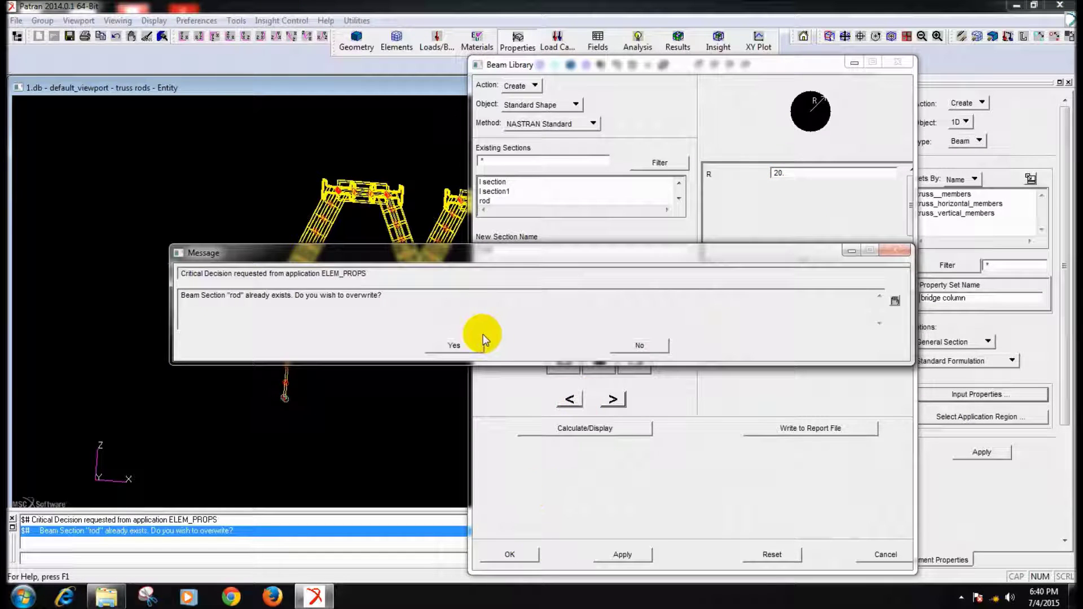
pyautogui.click(639, 345)
pyautogui.click(895, 556)
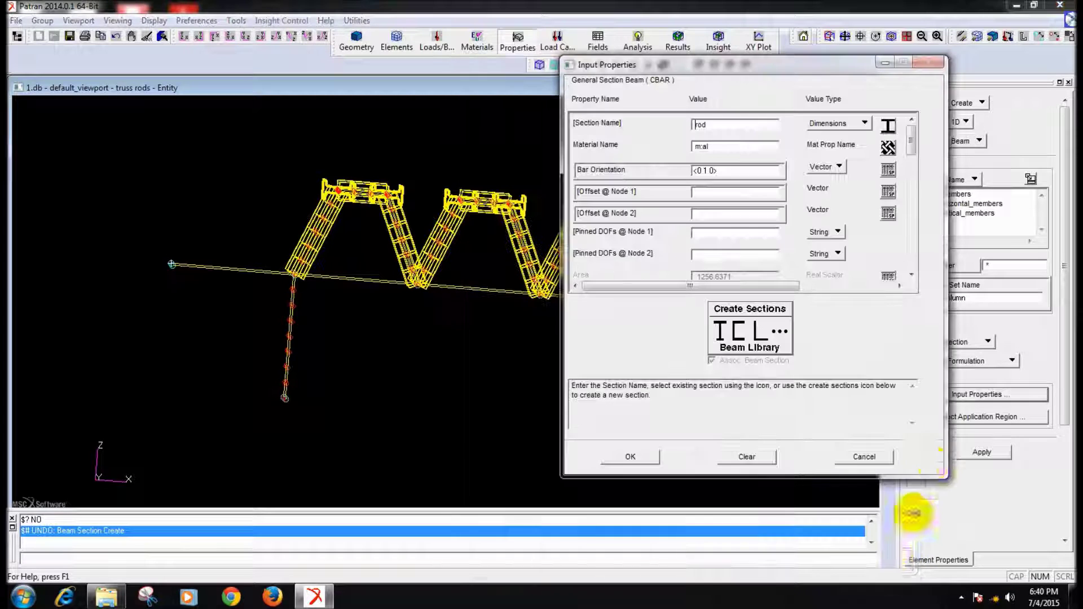
# Accept the bridge column properties, enclose the column elements 169:200 in a polygon as application region, and create the property set
pyautogui.click(443, 392)
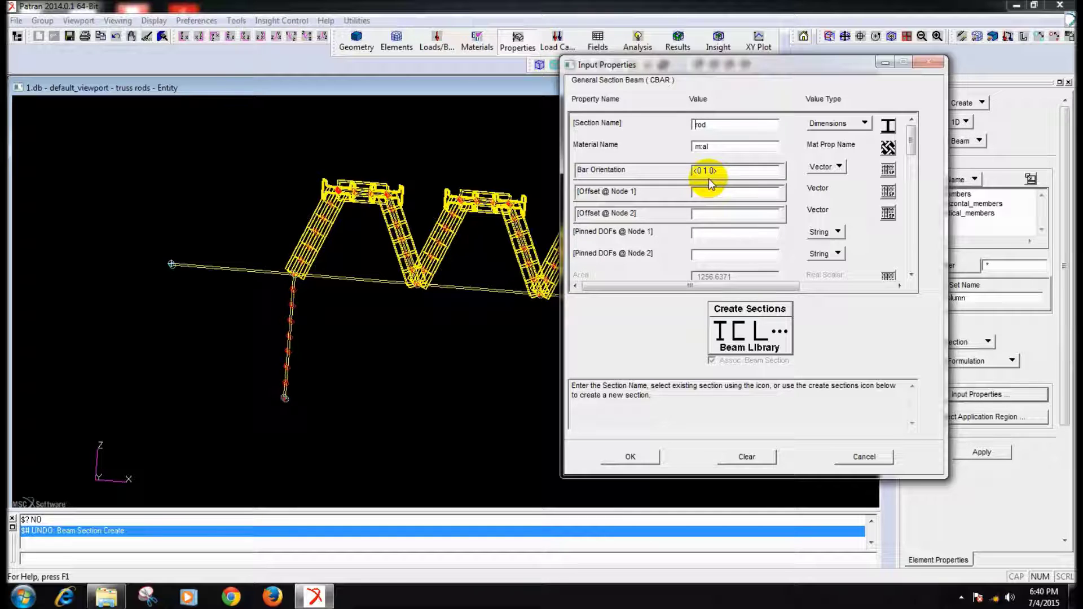
pyautogui.click(639, 457)
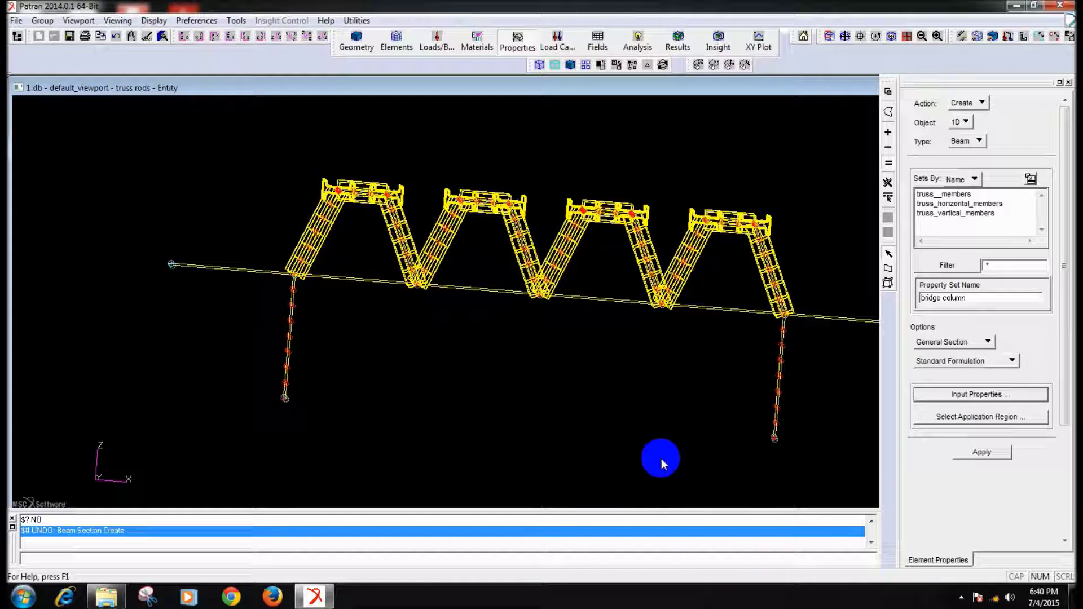
pyautogui.click(939, 416)
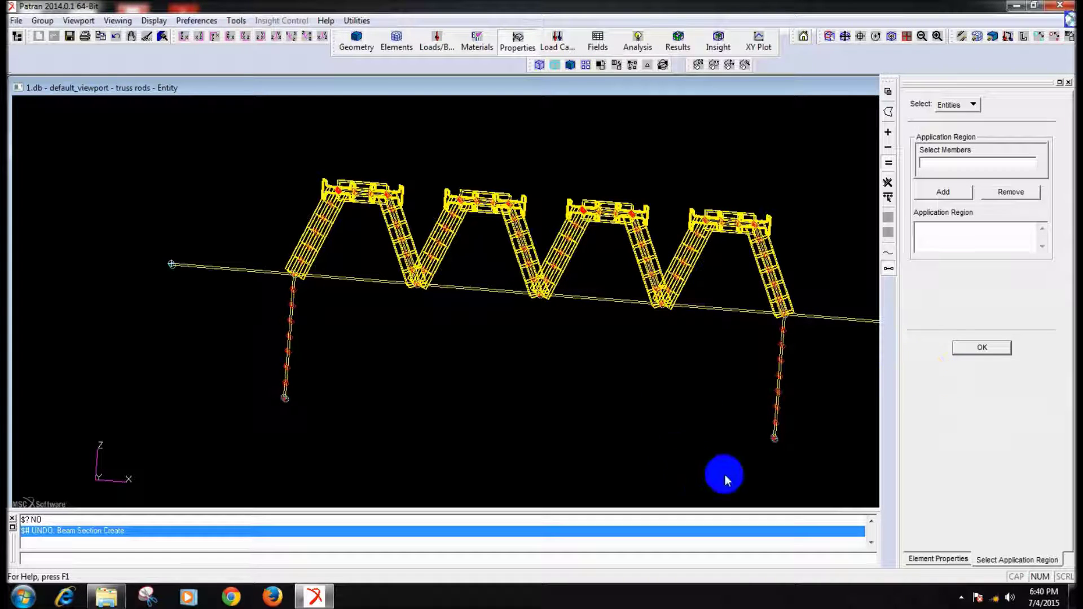
pyautogui.moveTo(794, 469); pyautogui.dragTo(280, 287)
pyautogui.click(262, 427)
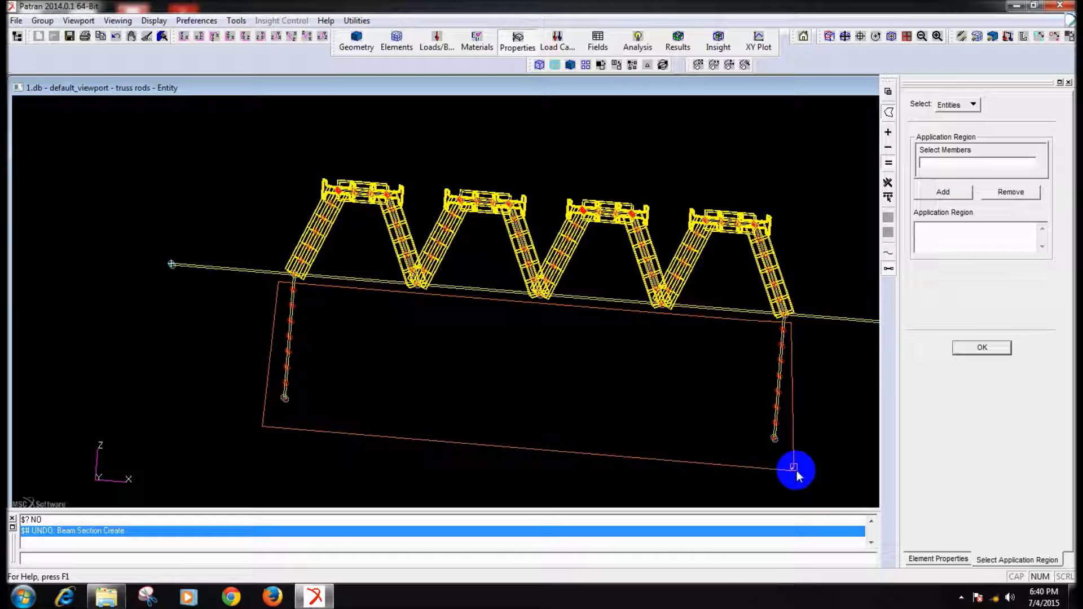
pyautogui.click(793, 468)
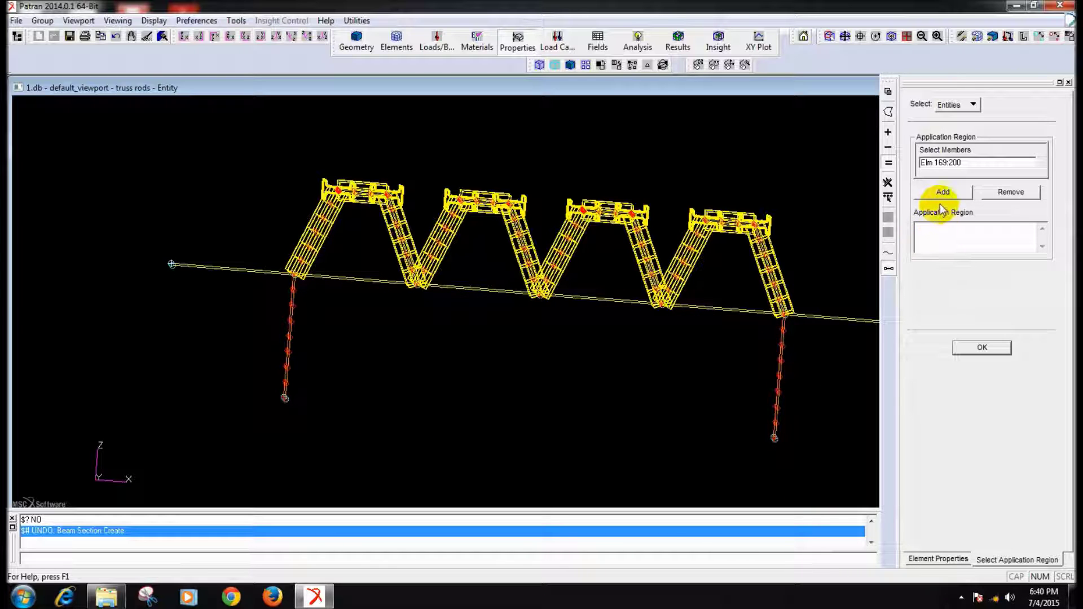
pyautogui.click(983, 348)
pyautogui.click(974, 454)
# Inspect the full structure with the round columns in 3D, then switch the beam display back to 1D:Line
pyautogui.moveTo(566, 438)
pyautogui.mouseDown(button='middle')
pyautogui.moveTo(589, 466)
pyautogui.moveTo(552, 416)
pyautogui.moveTo(547, 438)
pyautogui.moveTo(553, 445)
pyautogui.moveTo(557, 425)
pyautogui.mouseUp(button='middle')
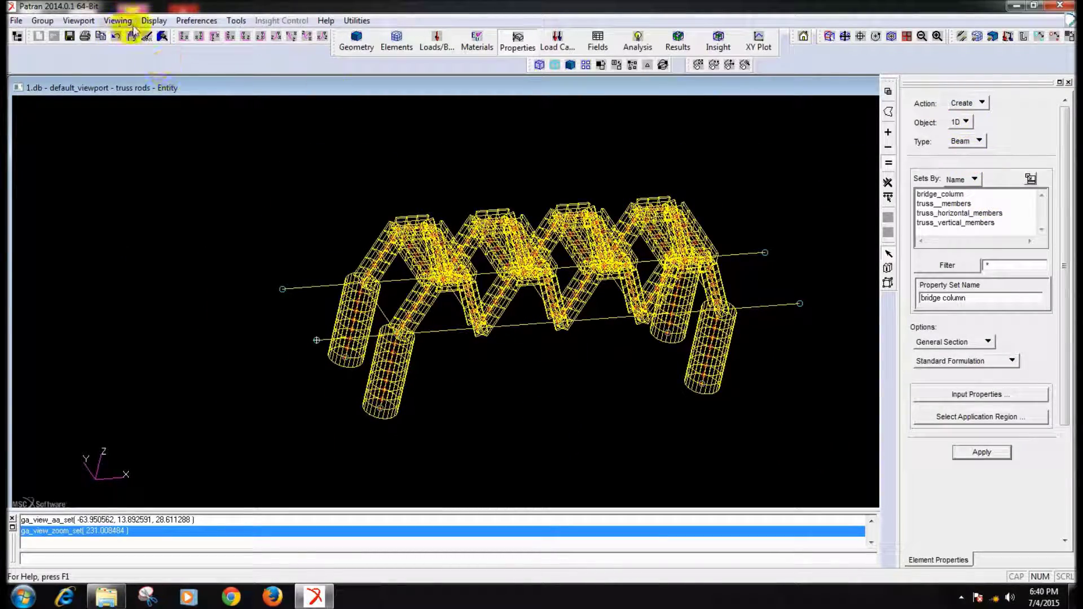
pyautogui.click(154, 20)
pyautogui.click(210, 119)
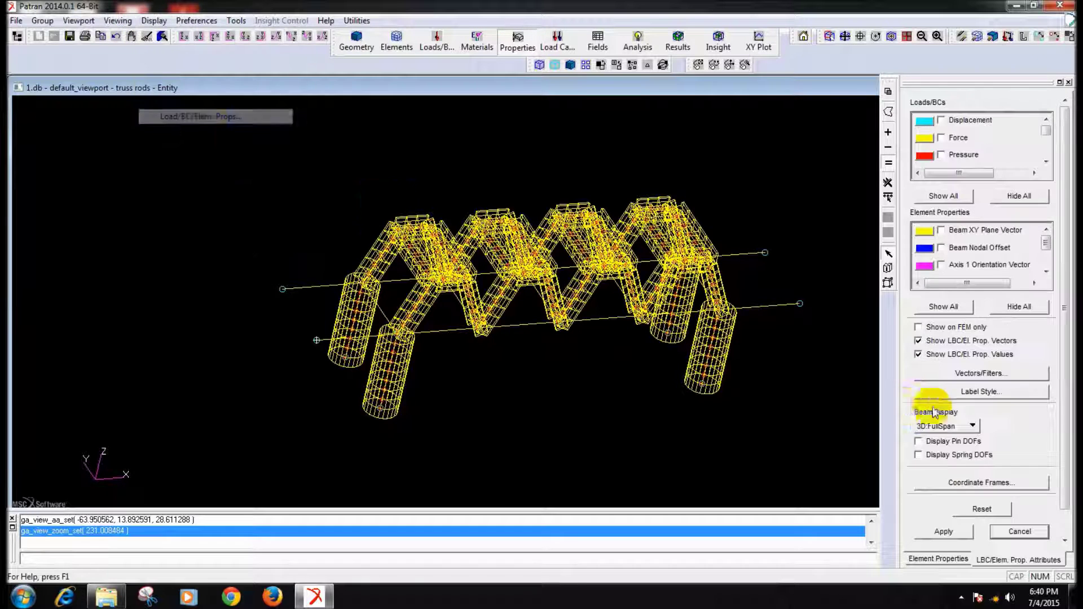
pyautogui.click(946, 426)
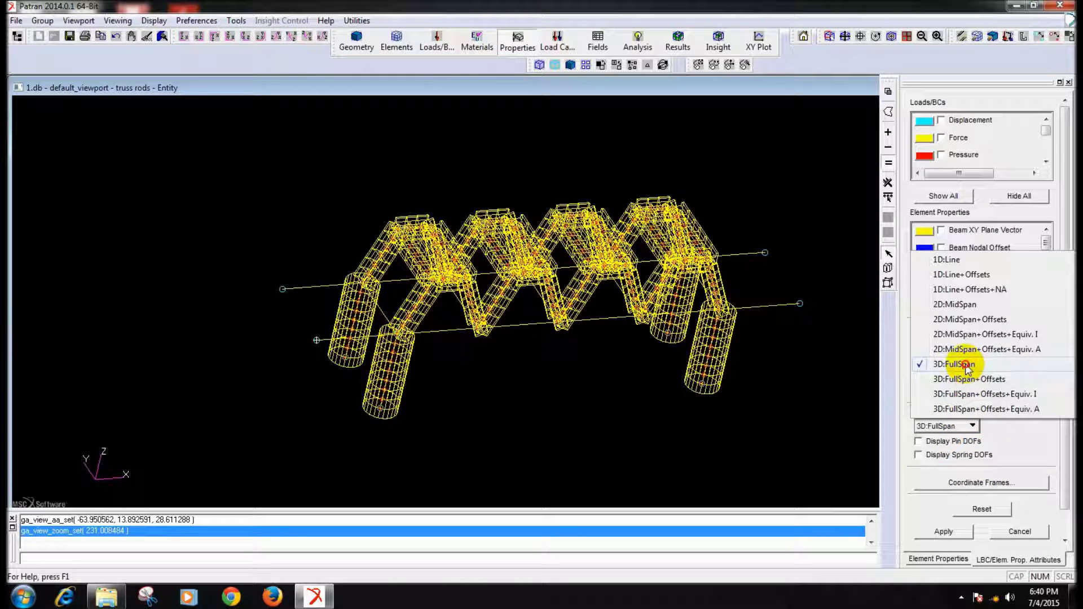
pyautogui.click(952, 259)
pyautogui.click(944, 539)
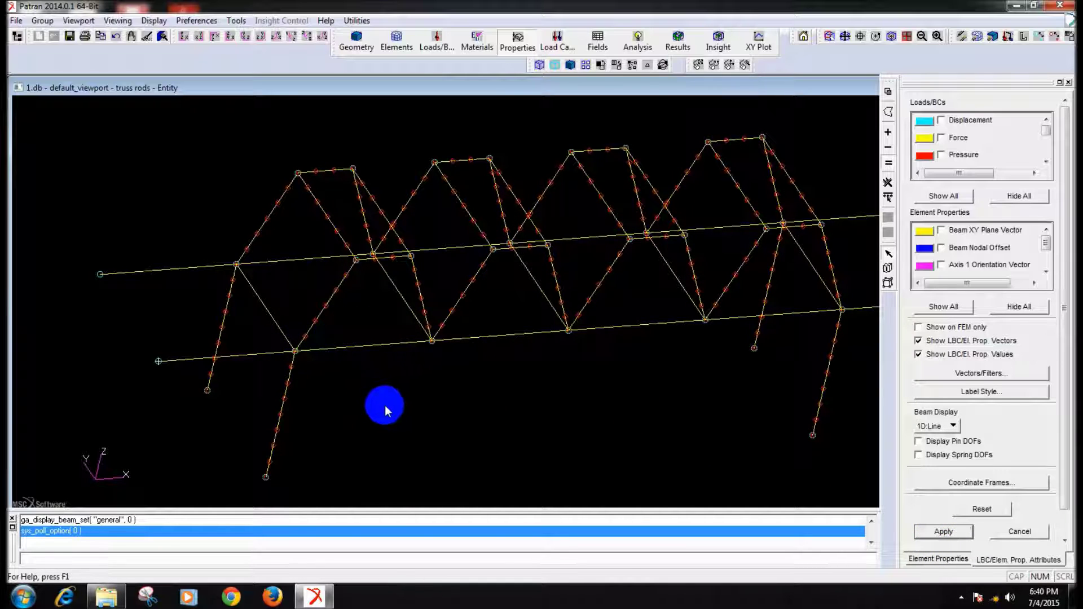
# Create a 2 Curves IsoMesh with Quad4 elements between longitudinal curves 37 and 15 for the first truss bay of the deck
pyautogui.scroll(-5, 385, 411)
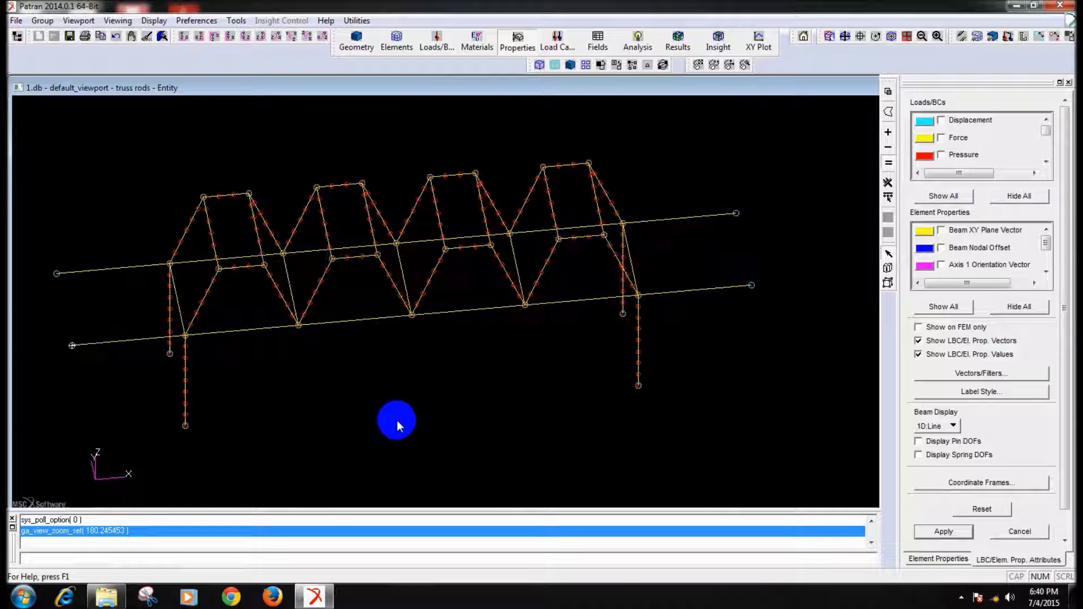
pyautogui.moveTo(397, 421); pyautogui.dragTo(419, 418, button='middle')
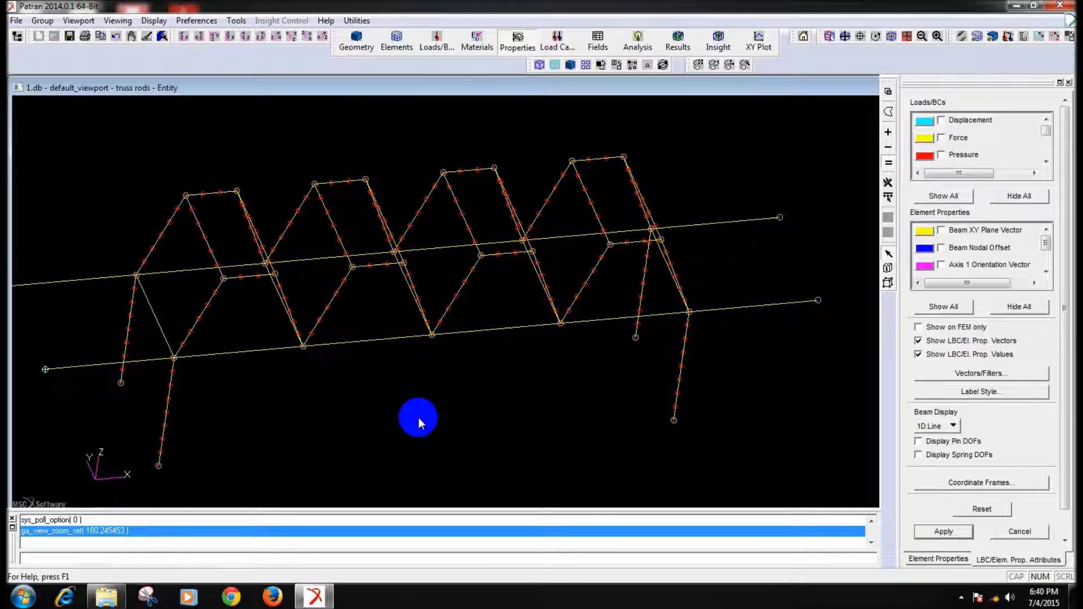
pyautogui.click(396, 42)
pyautogui.click(978, 142)
pyautogui.click(994, 161)
pyautogui.moveTo(784, 399); pyautogui.dragTo(759, 445, button='middle')
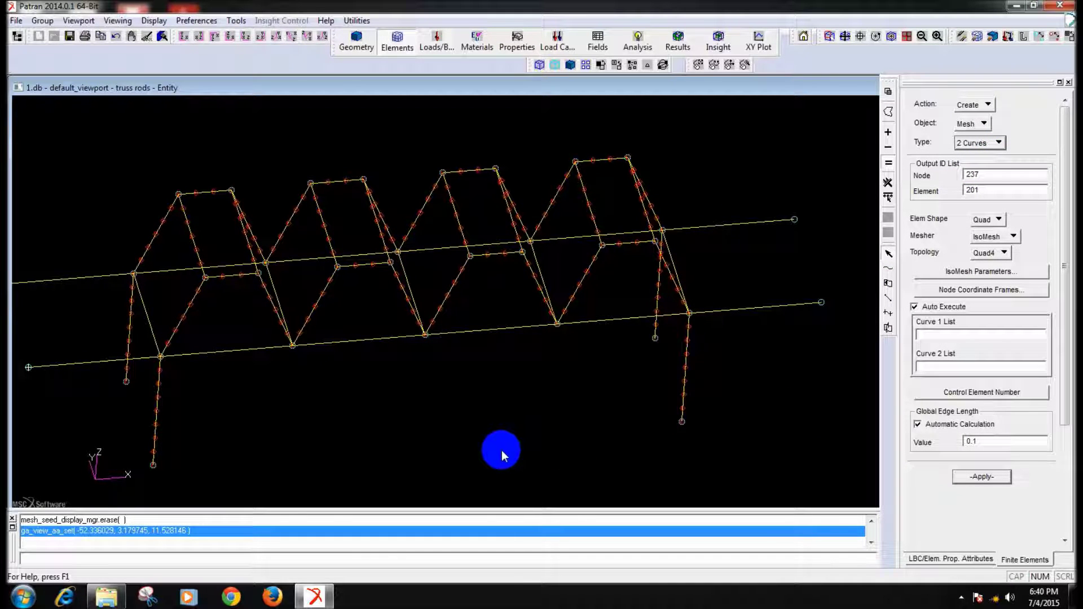
pyautogui.click(926, 334)
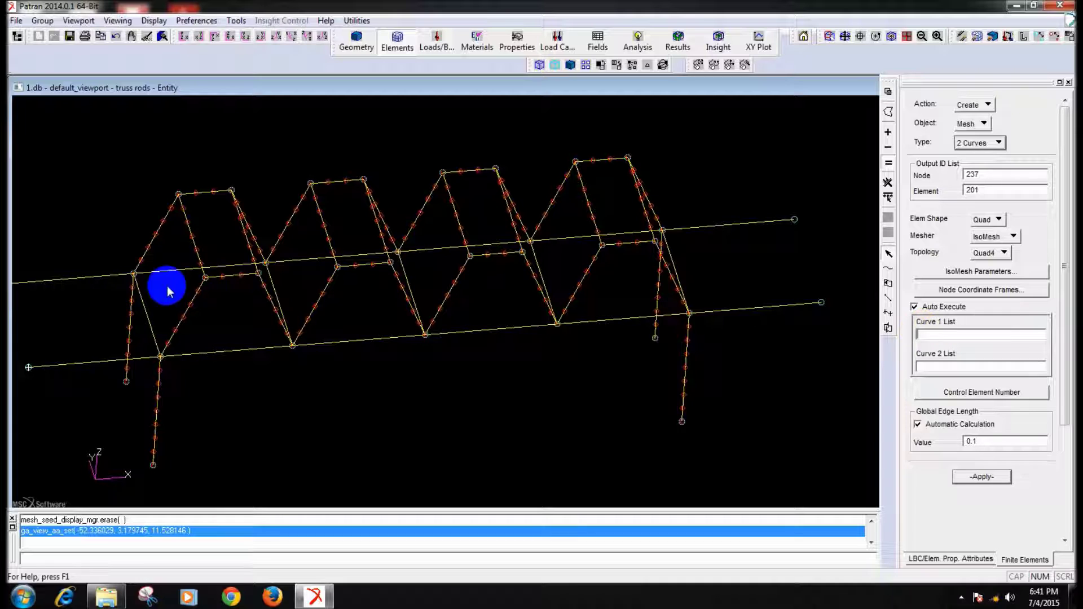
pyautogui.click(237, 268)
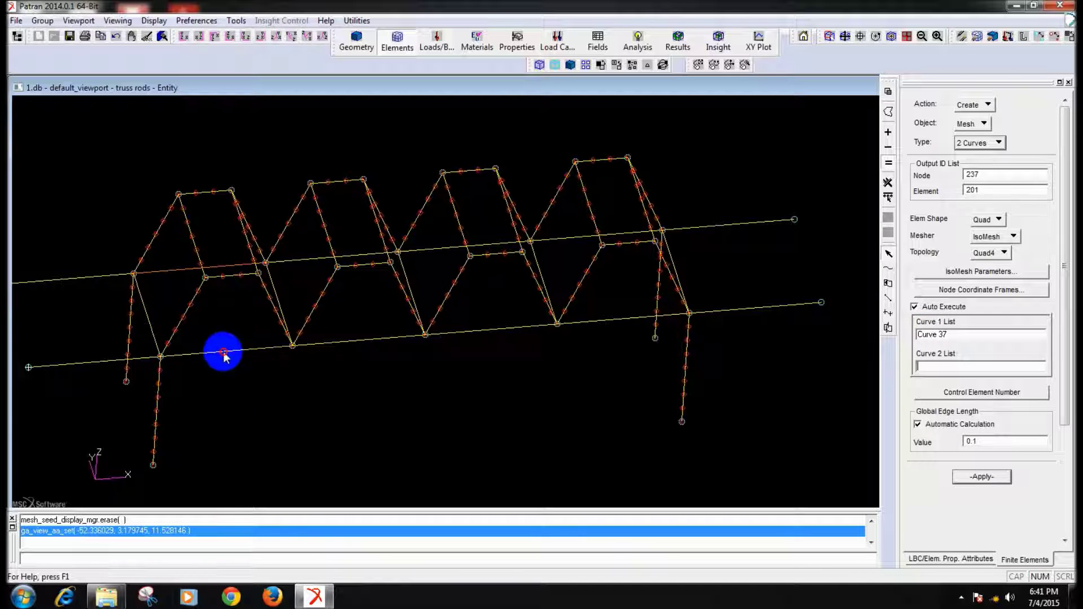
pyautogui.click(224, 355)
# Mesh the three remaining truss bays of the deck between curve pairs 38 and 16, 39 and 17, and 40 and 18
pyautogui.moveTo(254, 416); pyautogui.dragTo(429, 285, button='middle')
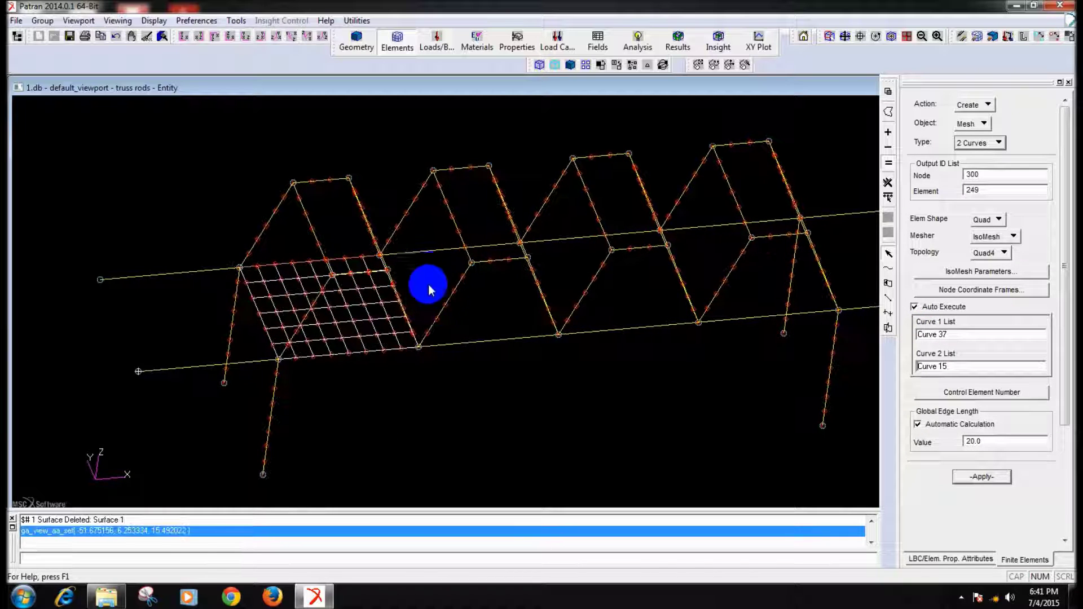
pyautogui.click(425, 253)
pyautogui.click(474, 340)
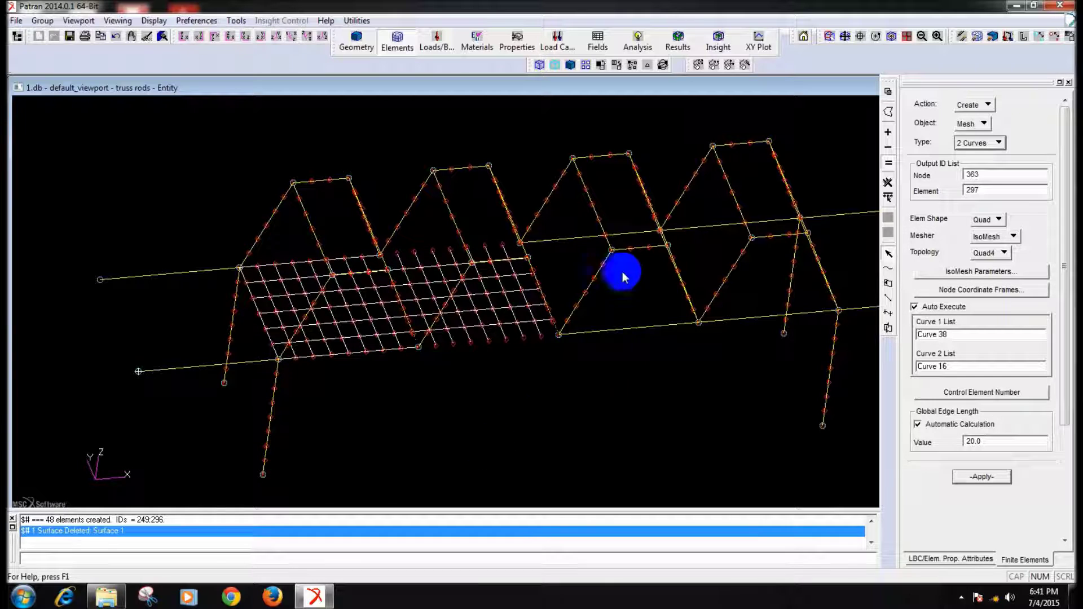
pyautogui.click(563, 240)
pyautogui.click(612, 332)
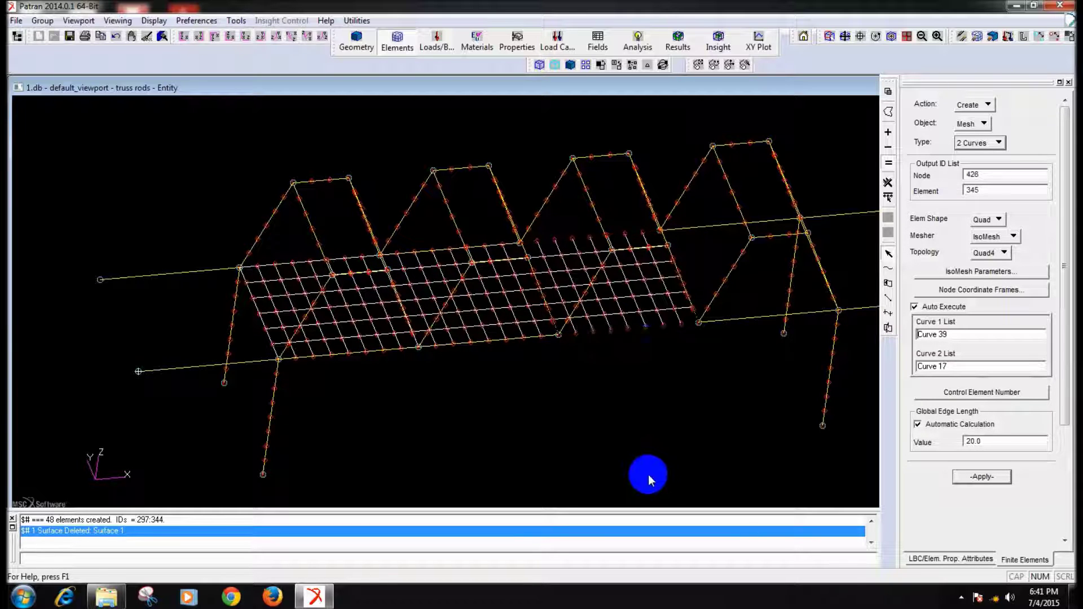
pyautogui.click(702, 239)
pyautogui.click(740, 319)
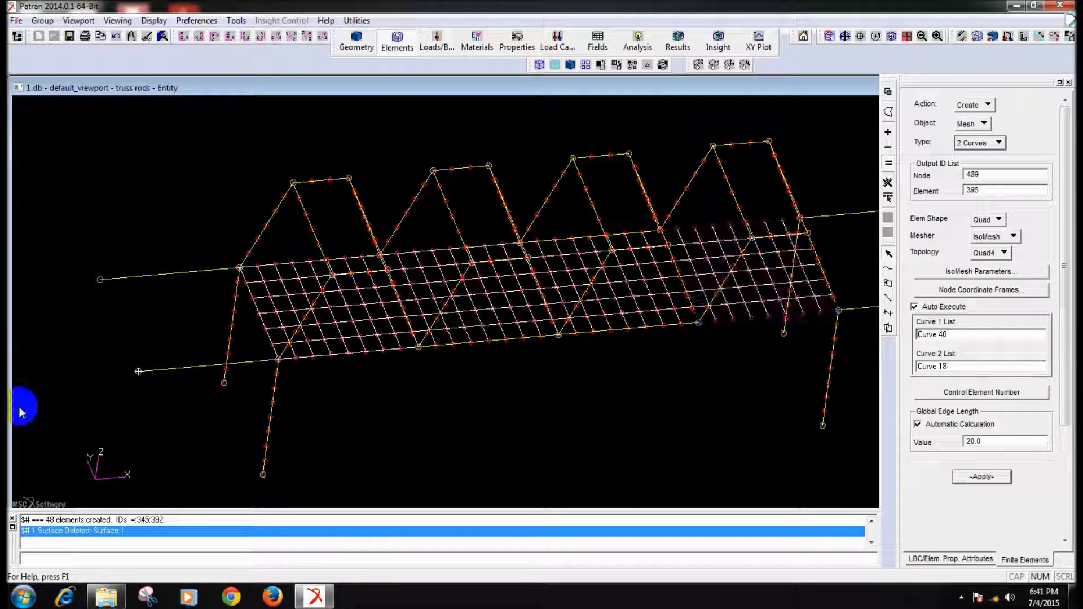
# Mesh the two overhanging deck ends between curve pairs 23 and 1, and 36 and 14, keeping the global edge length sizing
pyautogui.click(125, 277)
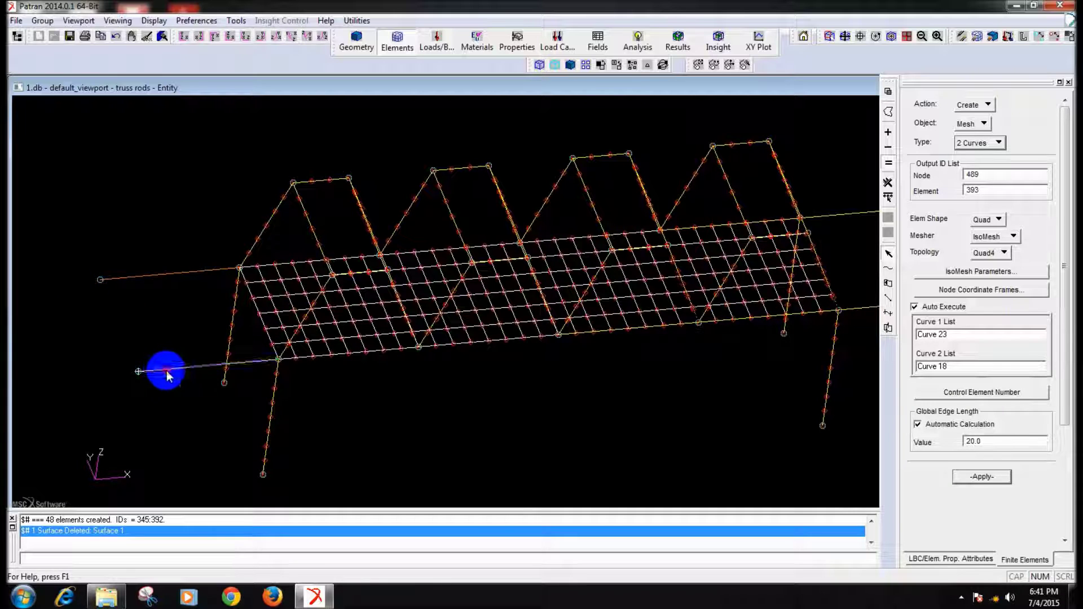
pyautogui.click(167, 373)
pyautogui.keyDown('shift'); pyautogui.moveTo(709, 342); pyautogui.dragTo(711, 258, button='middle'); pyautogui.keyUp('shift')
pyautogui.click(709, 253)
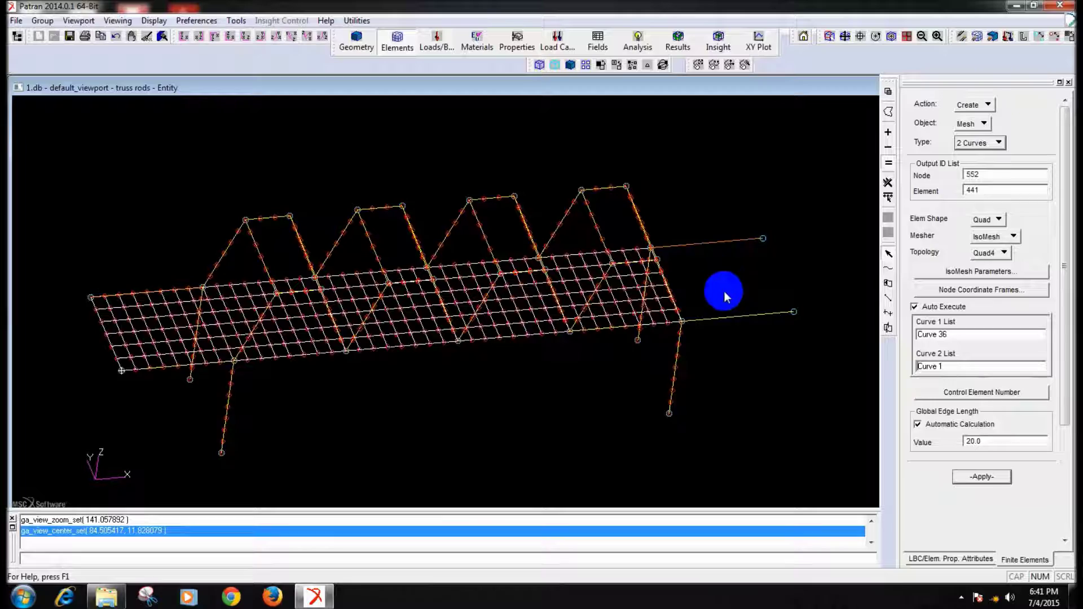
pyautogui.click(728, 316)
pyautogui.keyDown('ctrl'); pyautogui.moveTo(716, 395); pyautogui.dragTo(681, 405, button='middle'); pyautogui.keyUp('ctrl')
pyautogui.click(1012, 387)
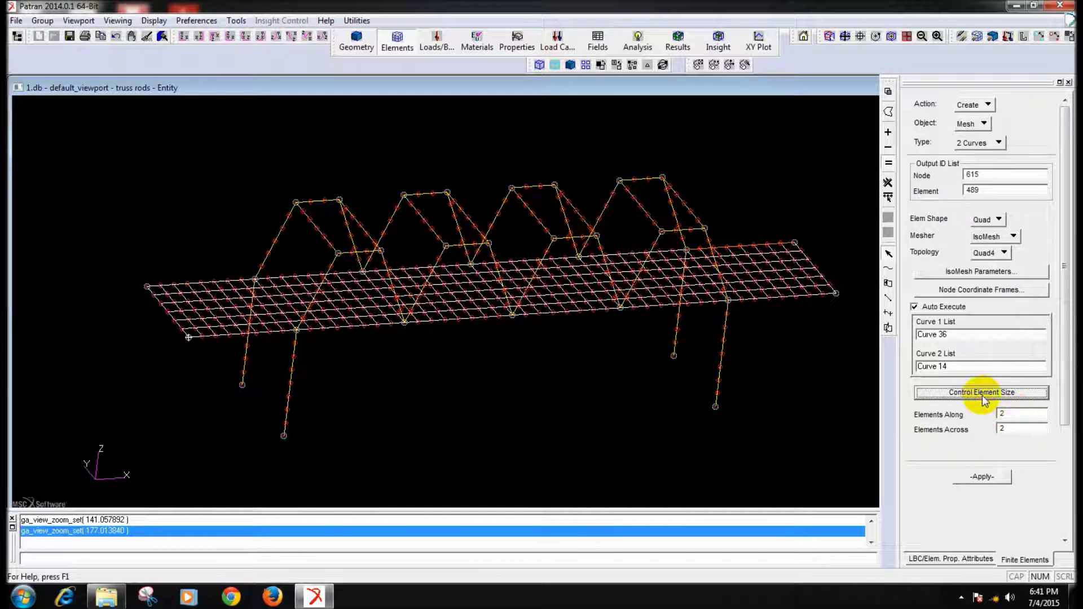
pyautogui.click(995, 394)
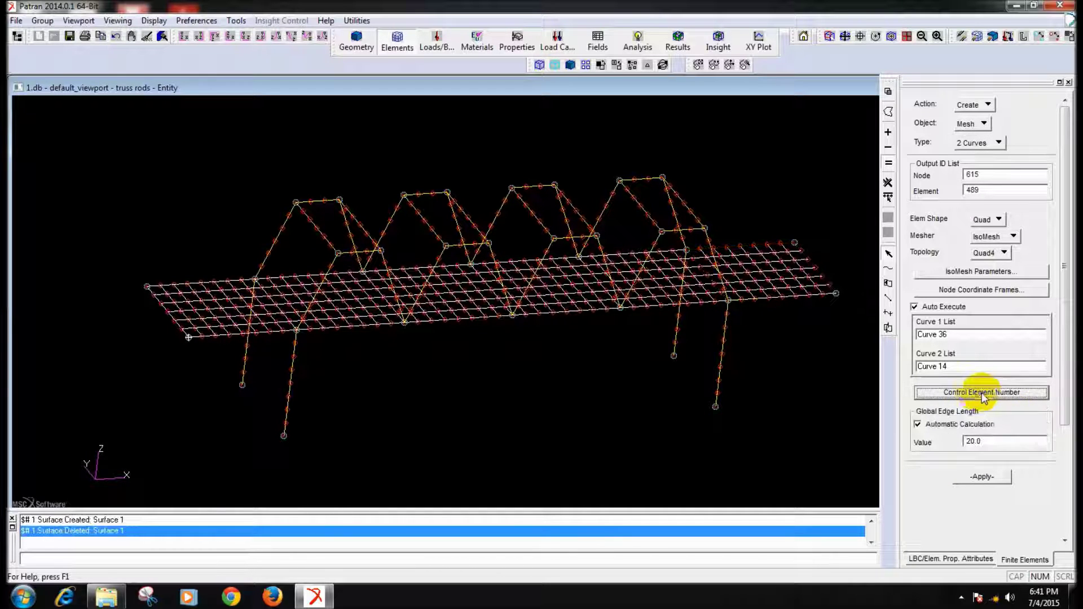
# Equivalence all nodes of the model with the Tolerance Cube method and a tolerance of 0.005
pyautogui.click(972, 105)
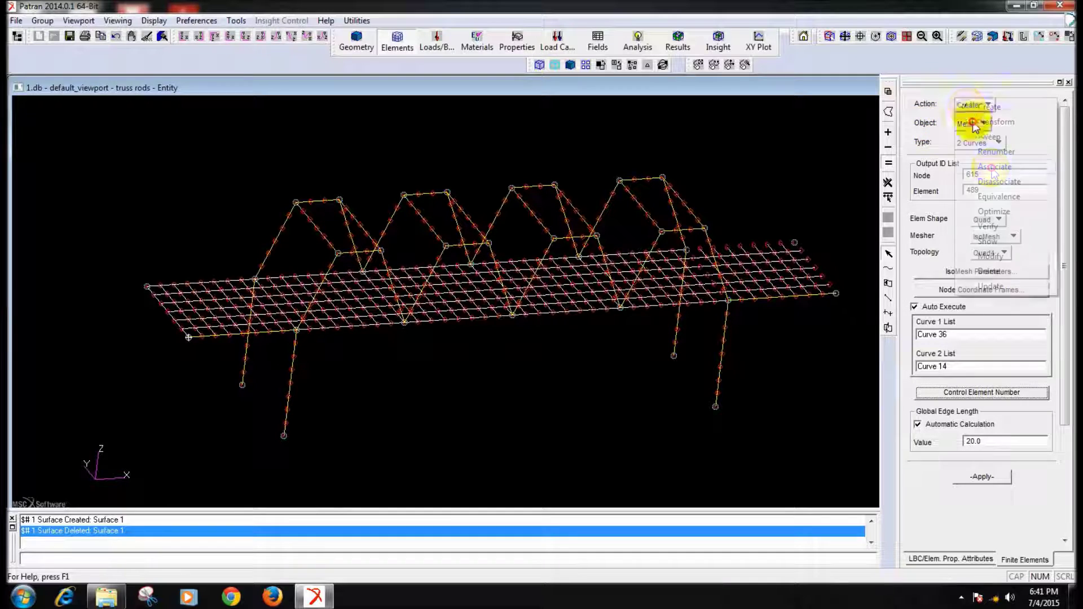
pyautogui.click(985, 196)
pyautogui.click(982, 430)
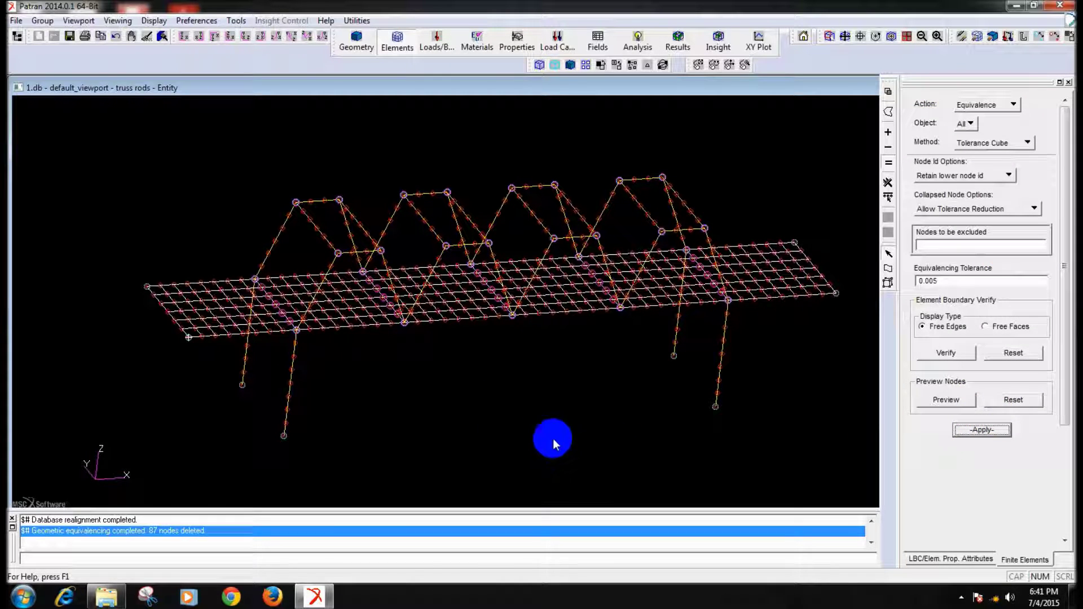
pyautogui.moveTo(535, 440); pyautogui.dragTo(535, 445, button='middle')
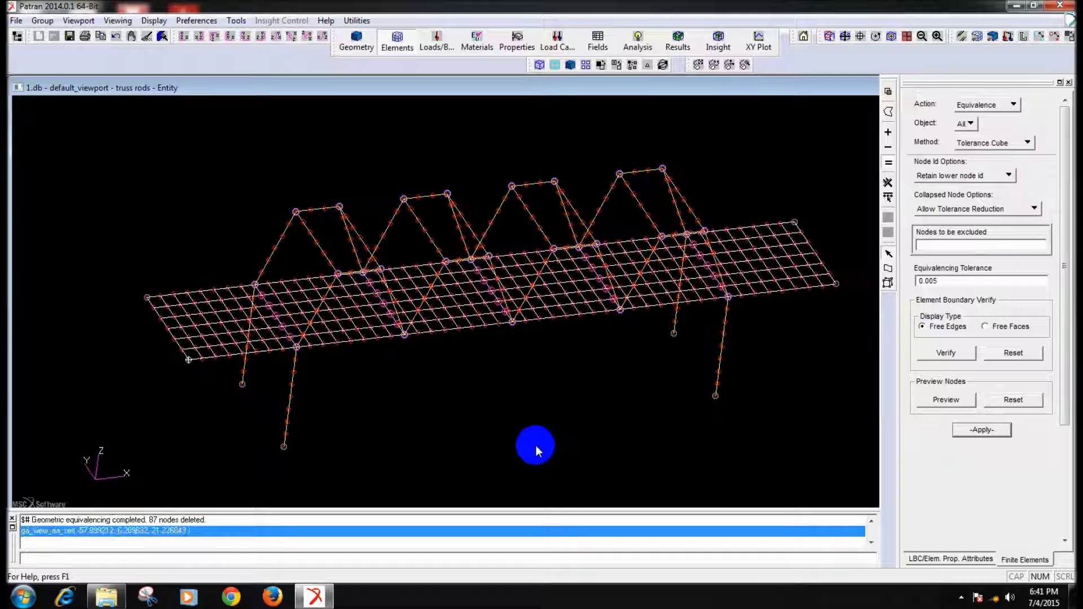
pyautogui.moveTo(514, 395)
pyautogui.mouseDown(button='middle')
pyautogui.moveTo(501, 389)
pyautogui.moveTo(515, 392)
pyautogui.mouseUp(button='middle')
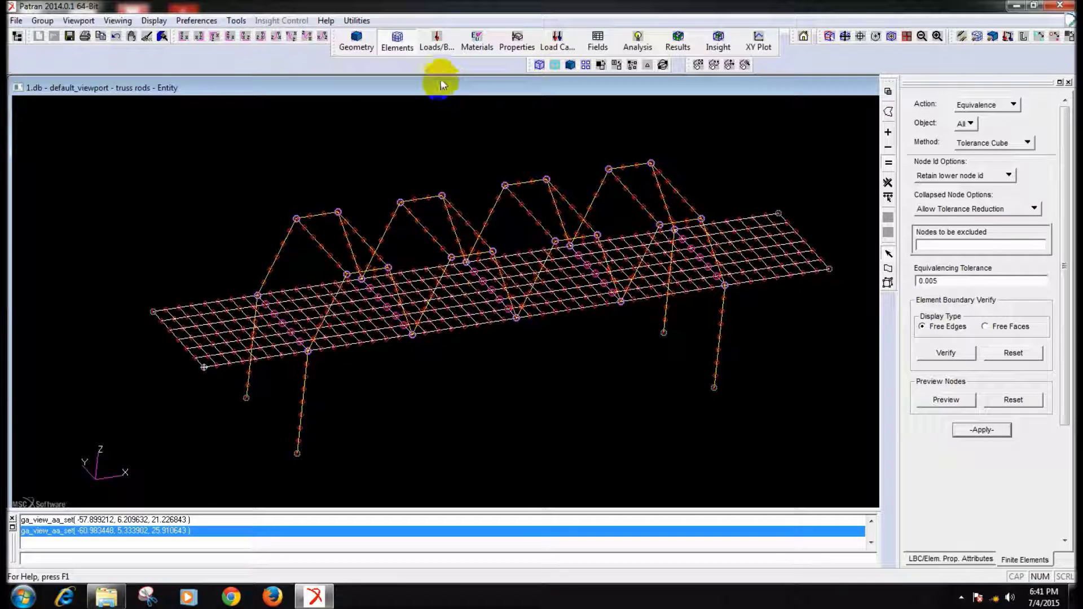
# Define a thin homogeneous 2D shell property set named "road" with the material al and a thickness of 2
pyautogui.click(517, 40)
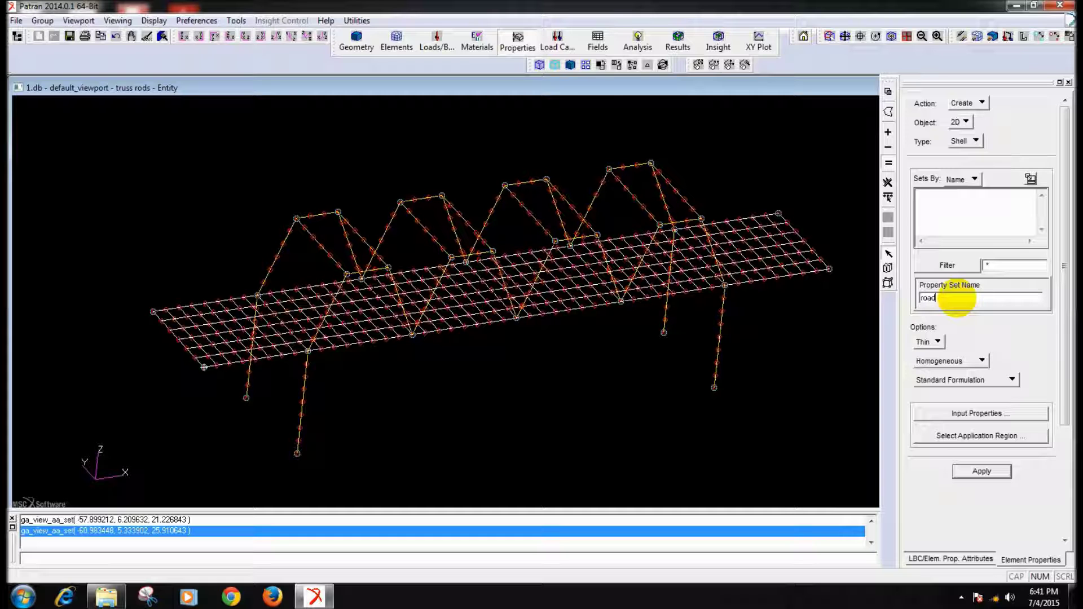
pyautogui.click(979, 413)
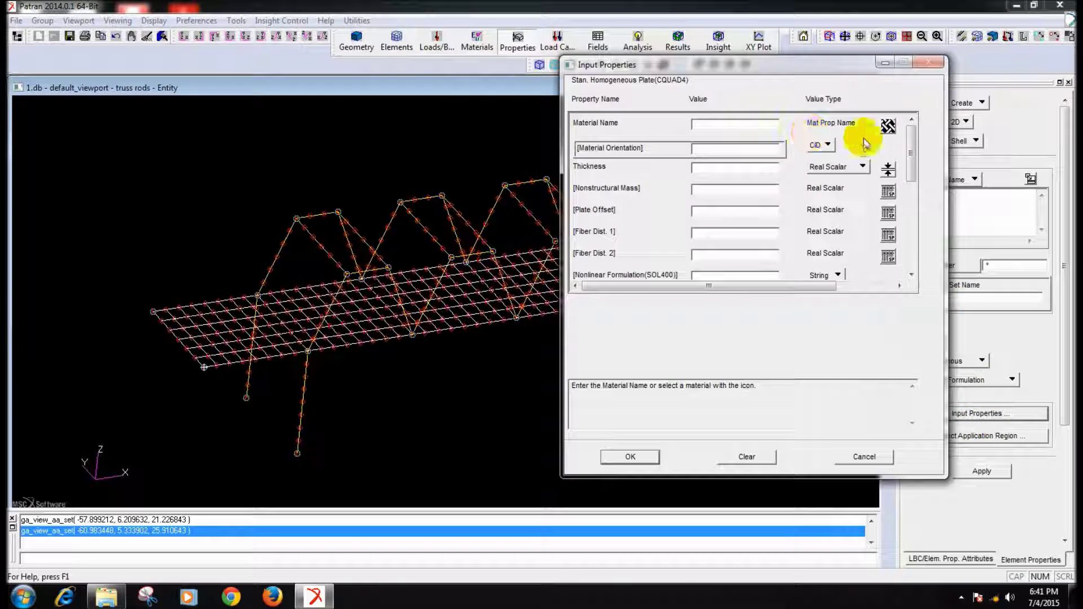
pyautogui.click(888, 126)
pyautogui.click(941, 128)
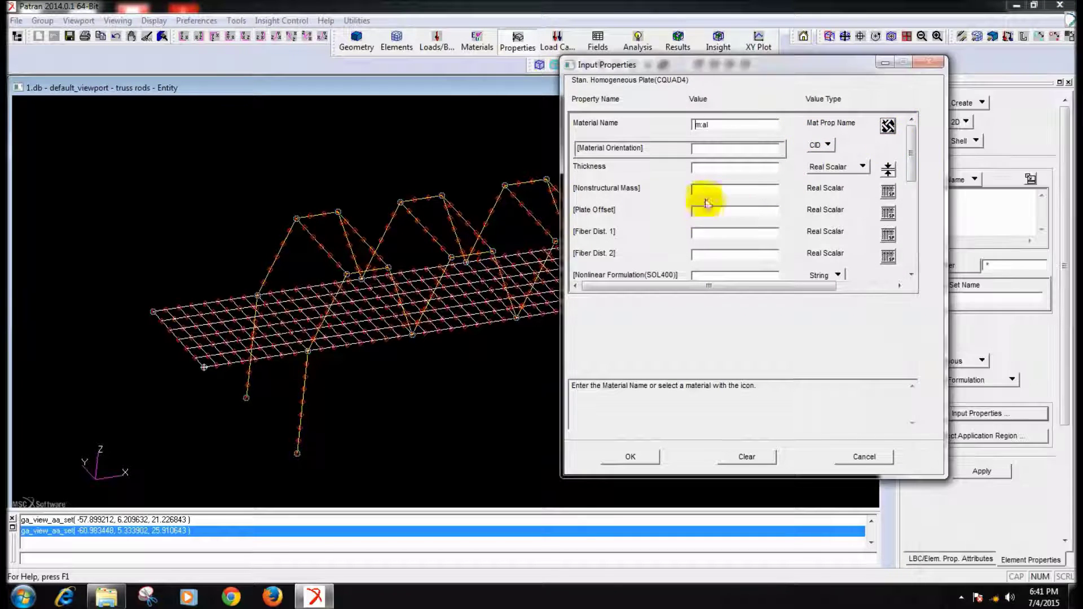
pyautogui.click(718, 167)
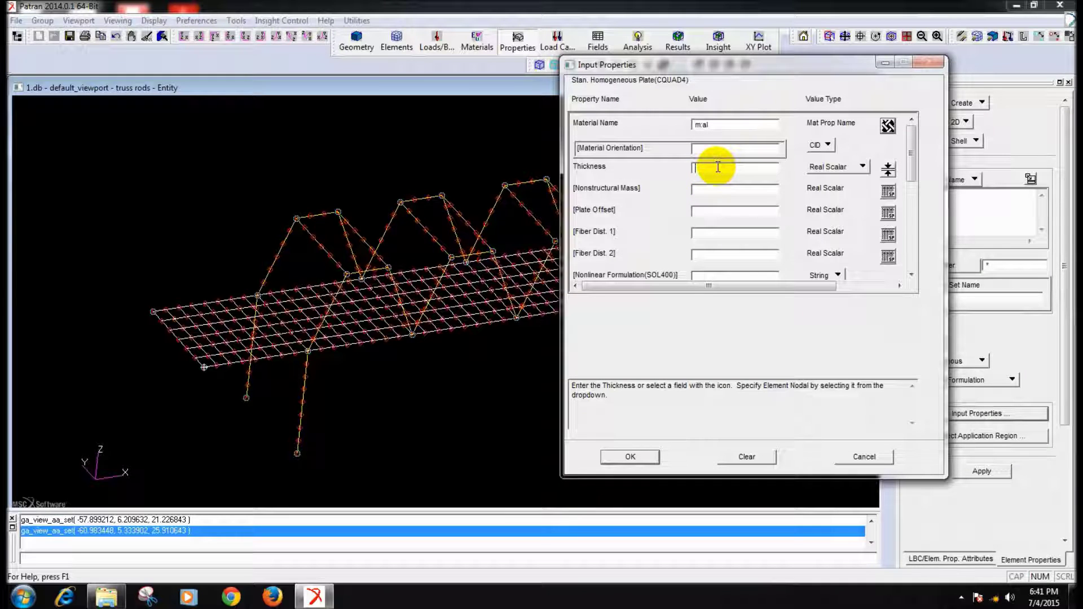
pyautogui.write('2')
pyautogui.click(630, 456)
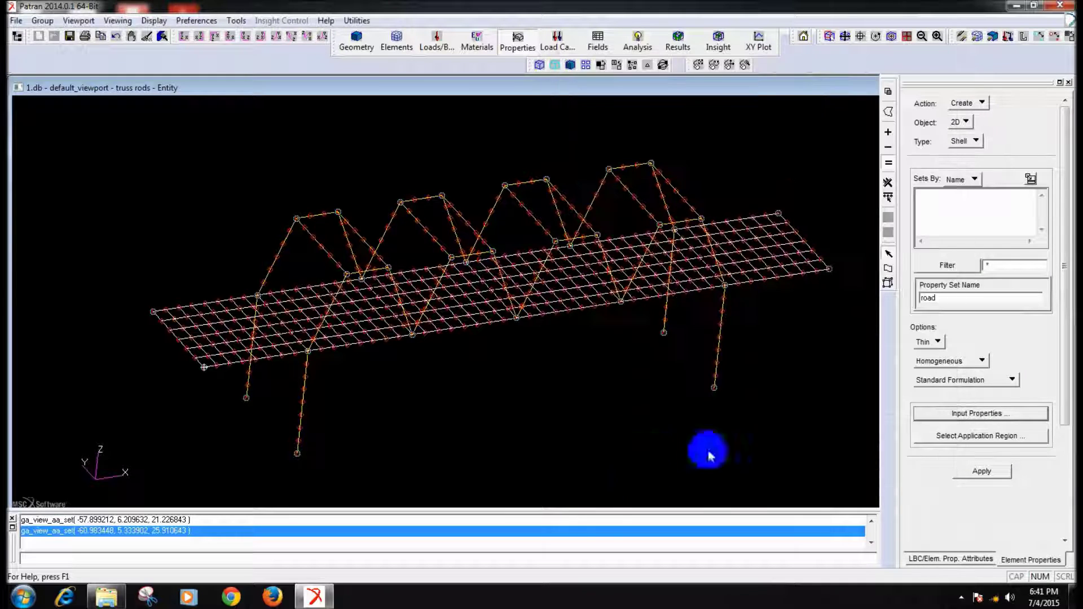
# Add the deck's quad elements 201:488 as the application region of "road" and create the property set
pyautogui.click(982, 436)
pyautogui.click(889, 298)
pyautogui.moveTo(214, 224)
pyautogui.mouseDown()
pyautogui.moveTo(94, 171)
pyautogui.moveTo(570, 423)
pyautogui.moveTo(798, 435)
pyautogui.moveTo(846, 406)
pyautogui.mouseUp()
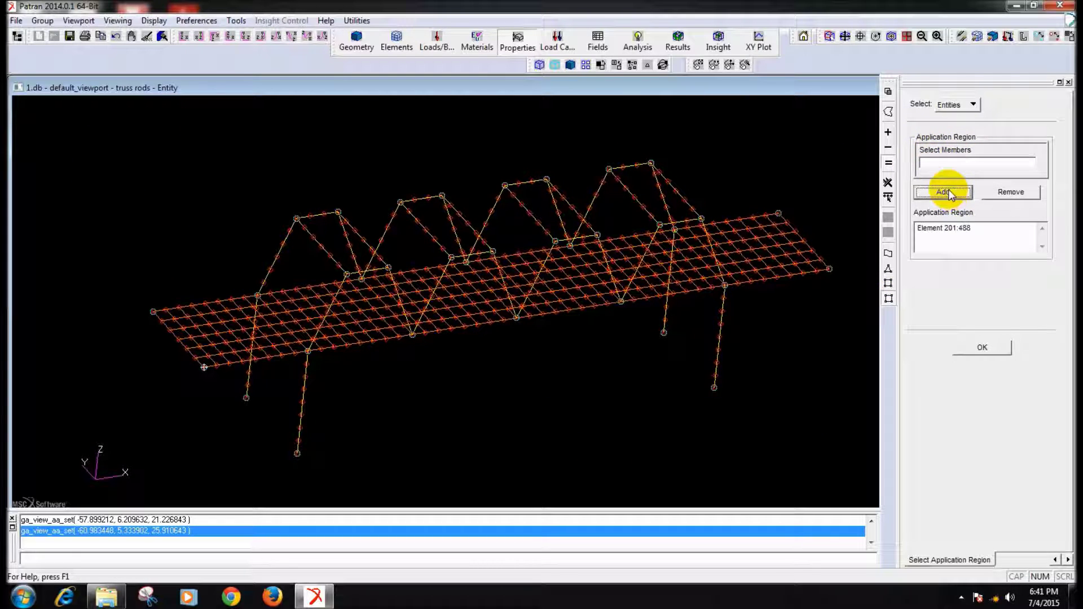
pyautogui.click(983, 348)
pyautogui.click(993, 474)
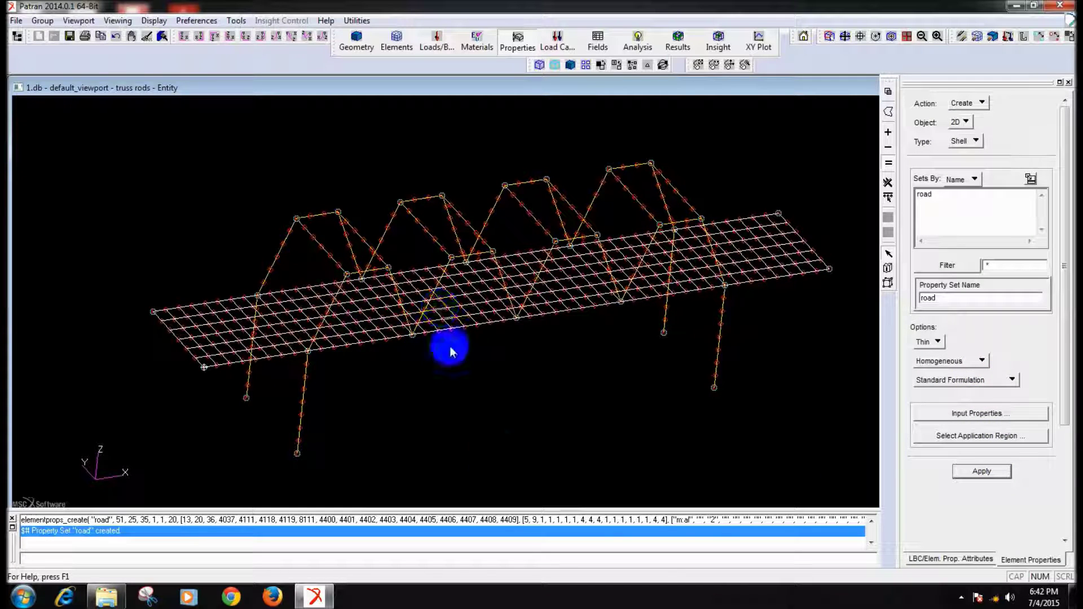
# Check the model for elements without properties and save the database
pyautogui.click(356, 21)
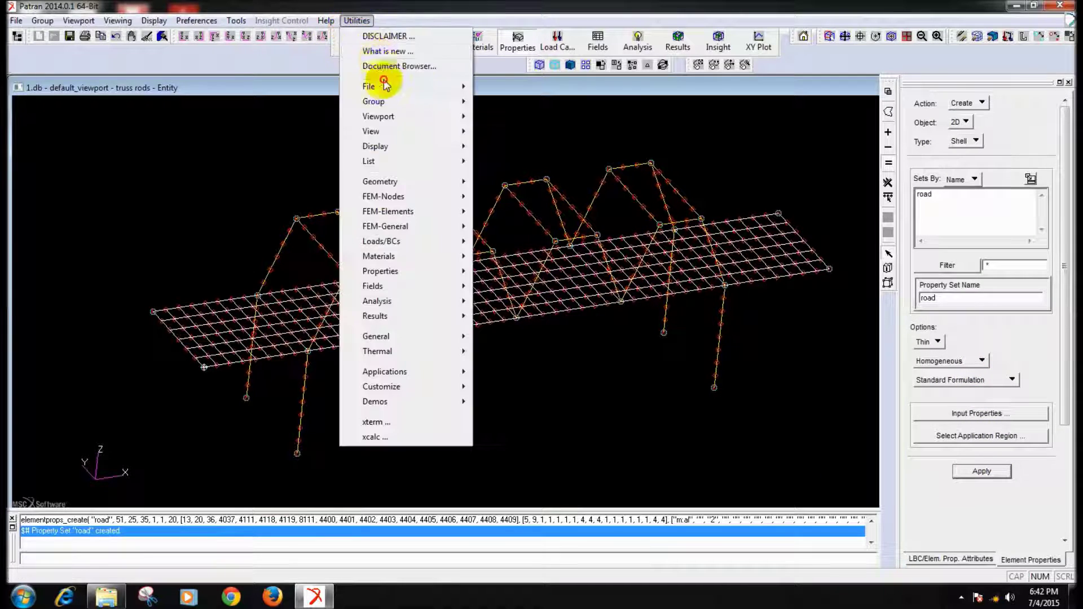
pyautogui.moveTo(391, 108)
pyautogui.click(503, 127)
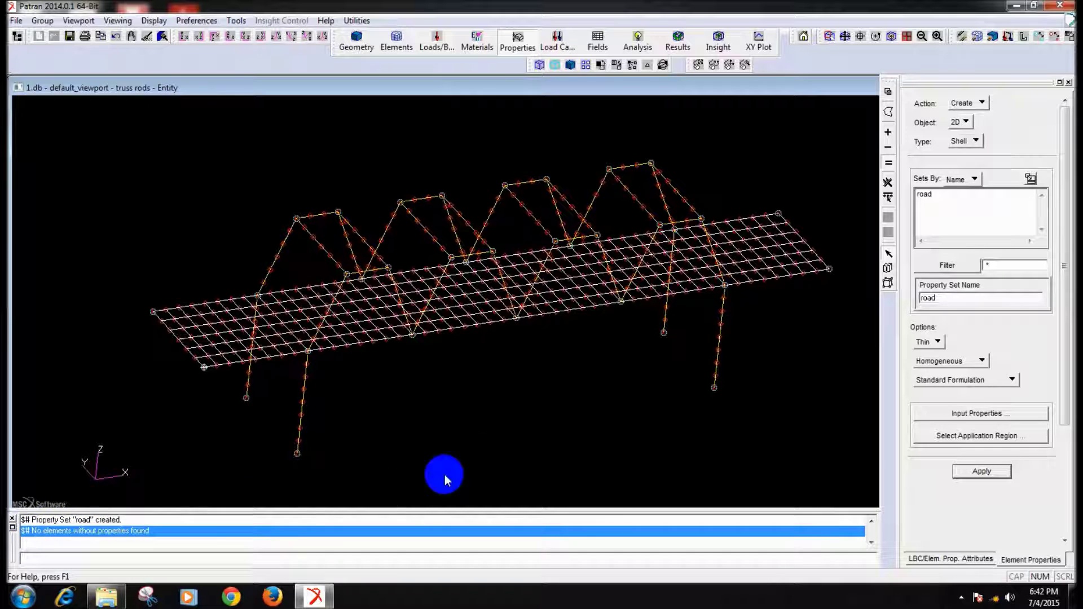
pyautogui.click(70, 36)
# Define a nodal displacement set named "123" with translations <0 0 0>
pyautogui.click(427, 49)
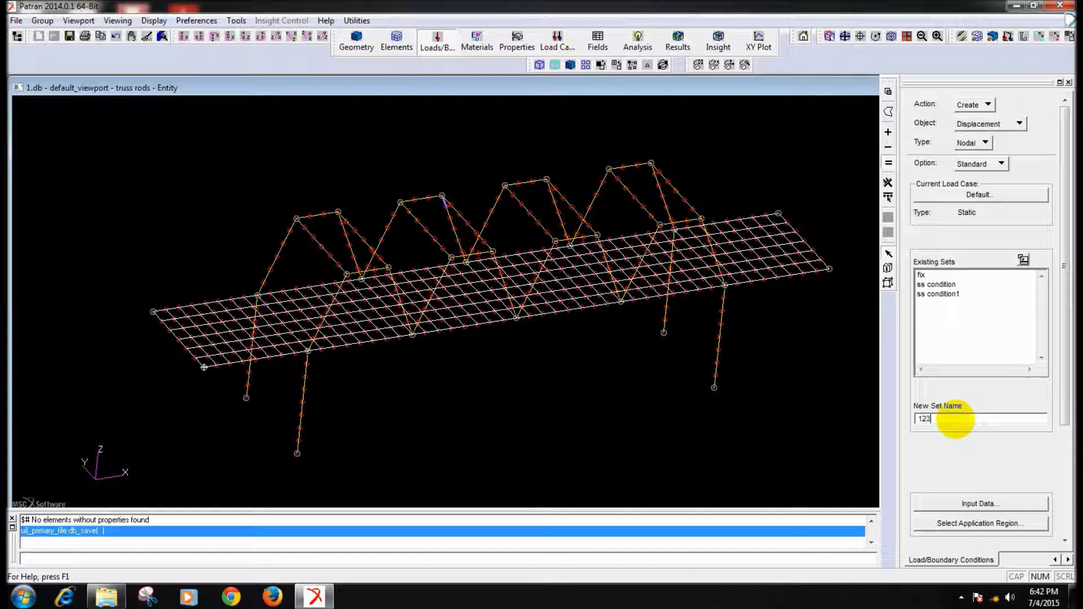
pyautogui.click(956, 502)
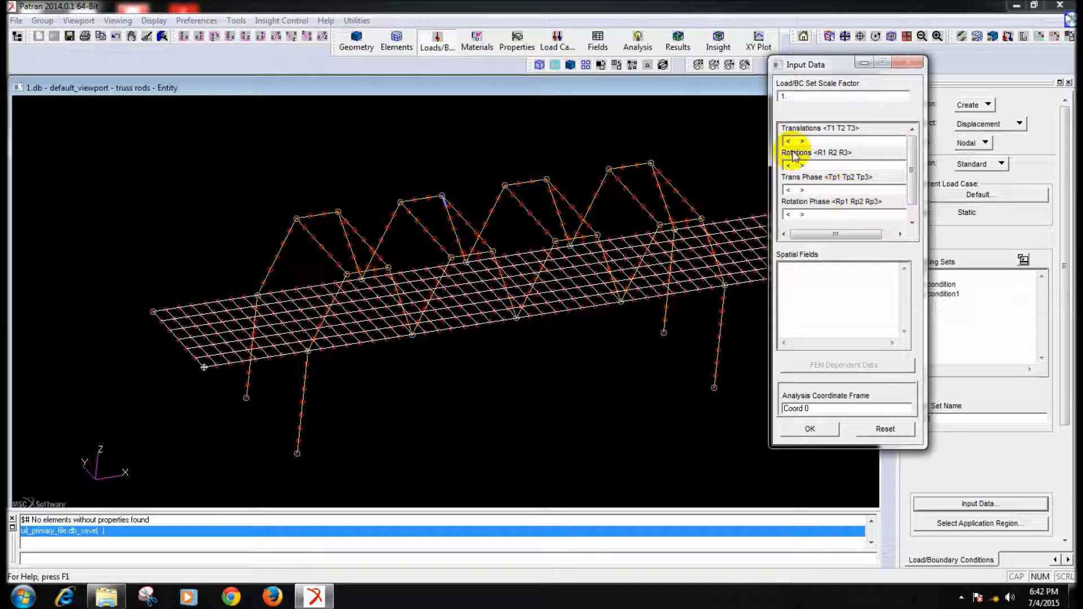
pyautogui.click(791, 142)
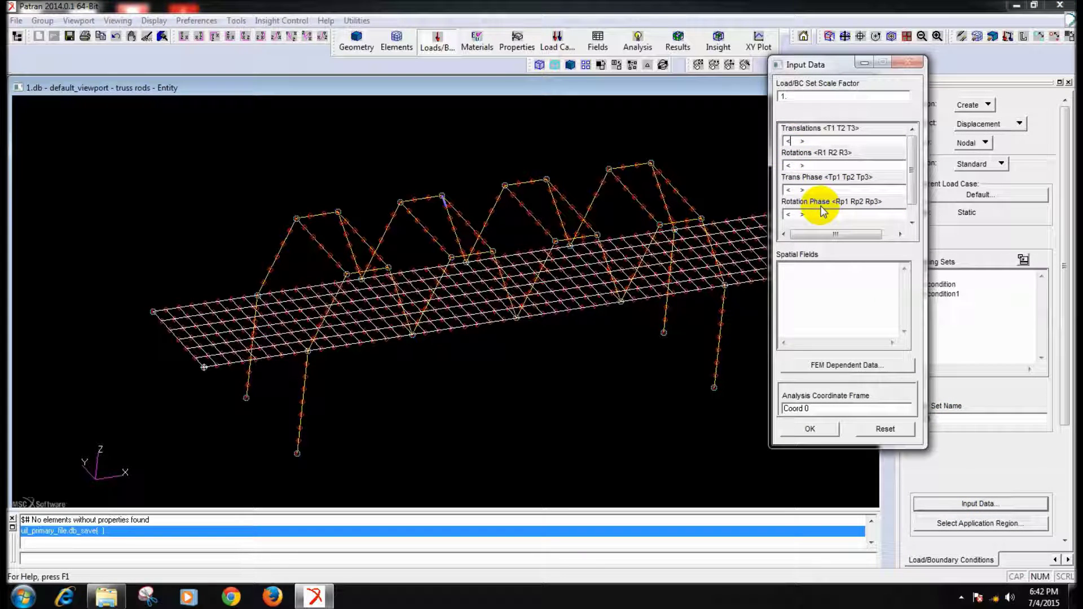
pyautogui.click(816, 429)
# Add the FEM nodes at the bases of the four columns to the displacement set's application region and accept it
pyautogui.click(967, 525)
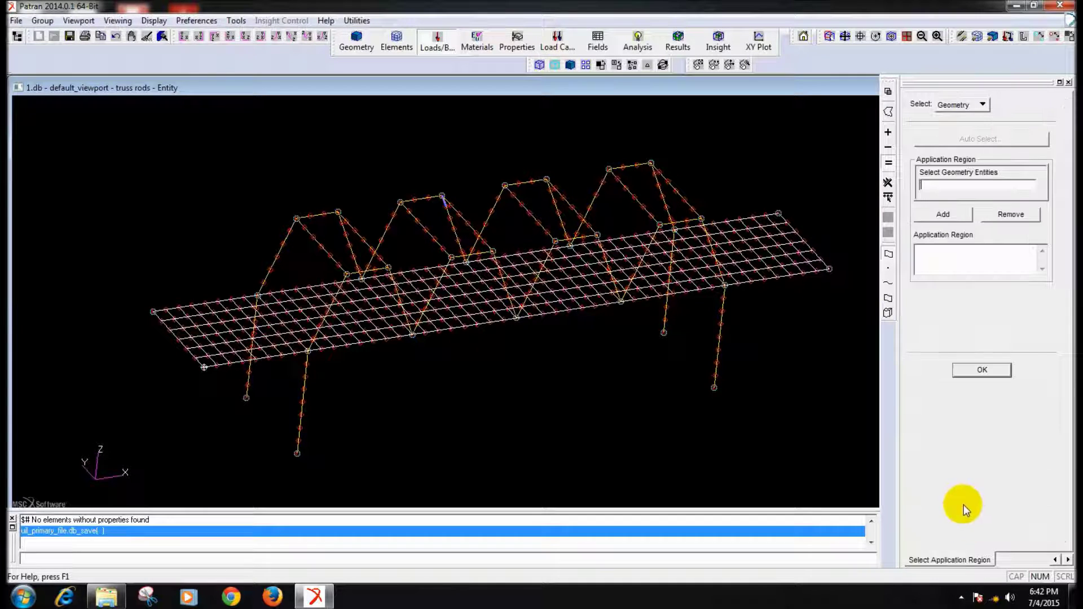
pyautogui.click(960, 105)
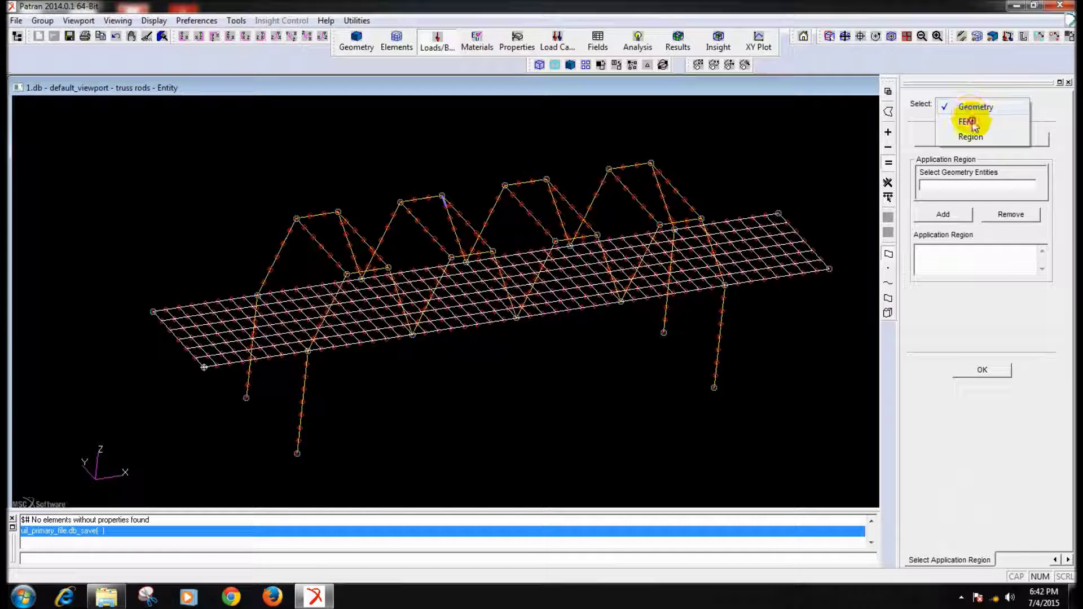
pyautogui.click(964, 119)
pyautogui.click(714, 389)
pyautogui.click(943, 214)
pyautogui.click(655, 331)
pyautogui.click(959, 215)
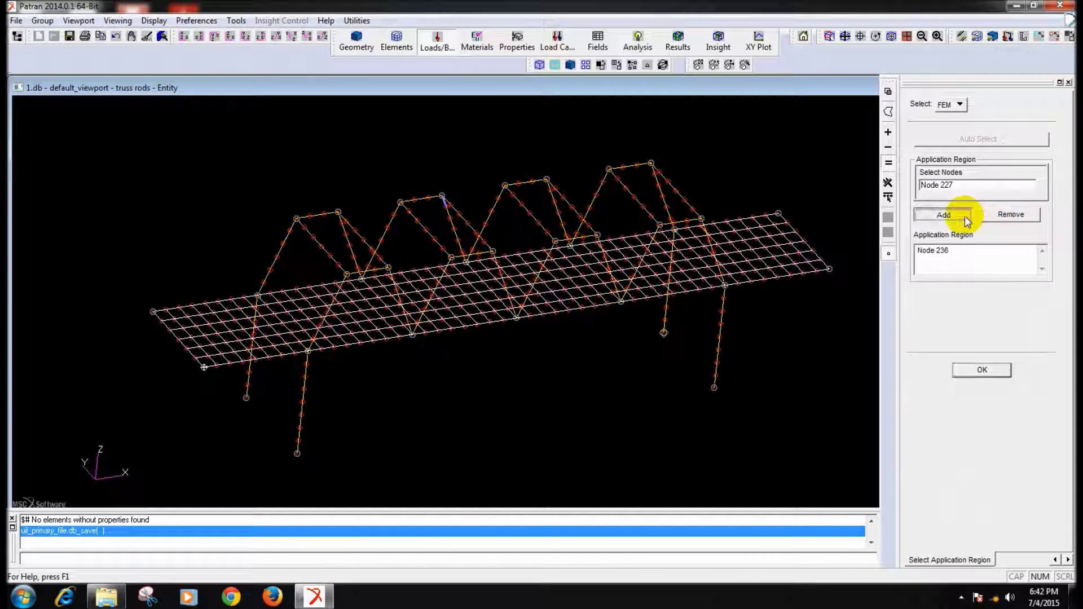
pyautogui.click(247, 398)
pyautogui.click(943, 215)
pyautogui.click(298, 468)
pyautogui.click(960, 214)
pyautogui.click(982, 370)
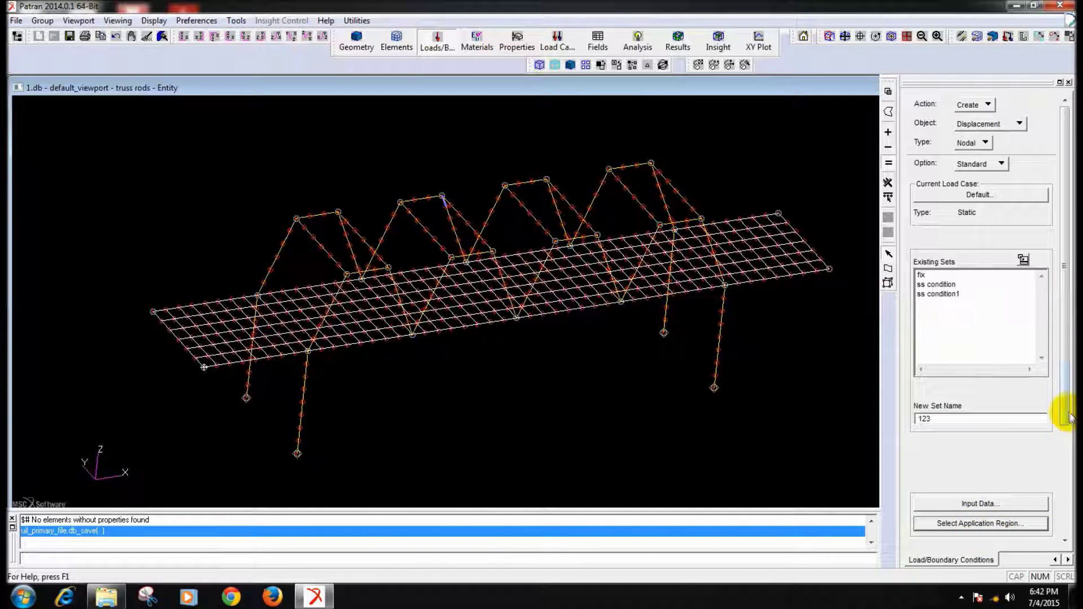
# Create the displacement set "123" and display its boundary condition markers and labels on the model
pyautogui.moveTo(1064, 411); pyautogui.dragTo(1059, 472)
pyautogui.click(981, 465)
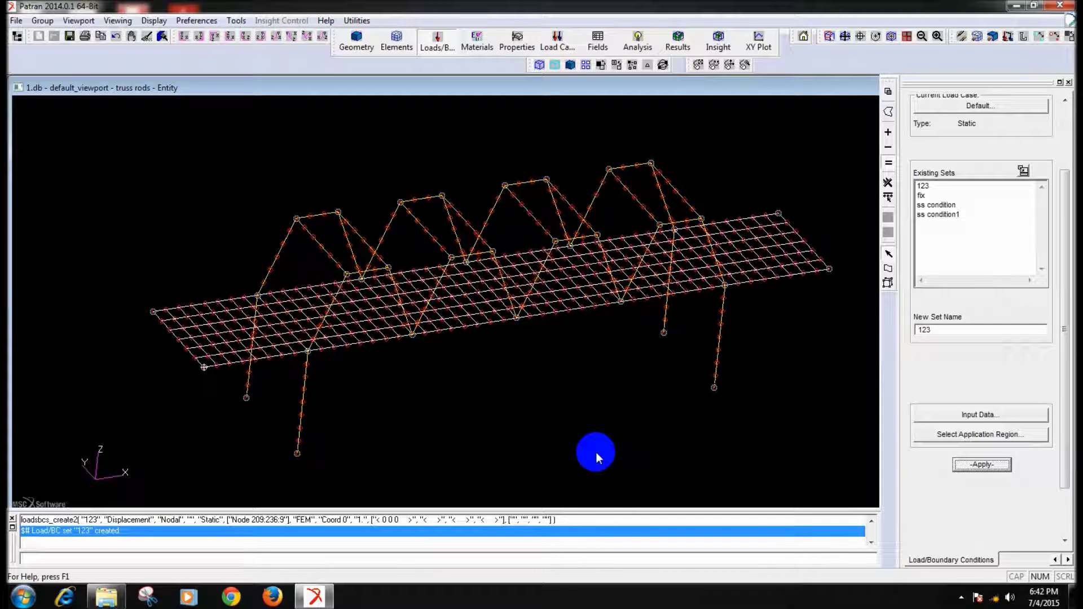
pyautogui.click(1007, 36)
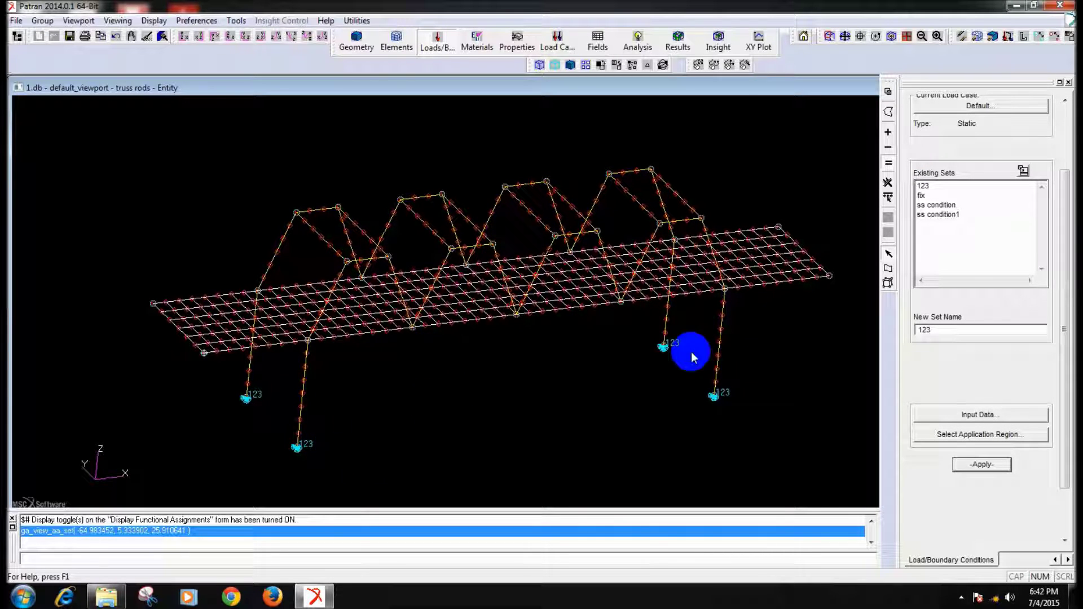
# Start a new element uniform pressure load set named "pressue"
pyautogui.moveTo(617, 418)
pyautogui.mouseDown(button='middle')
pyautogui.moveTo(606, 413)
pyautogui.moveTo(617, 428)
pyautogui.mouseUp(button='middle')
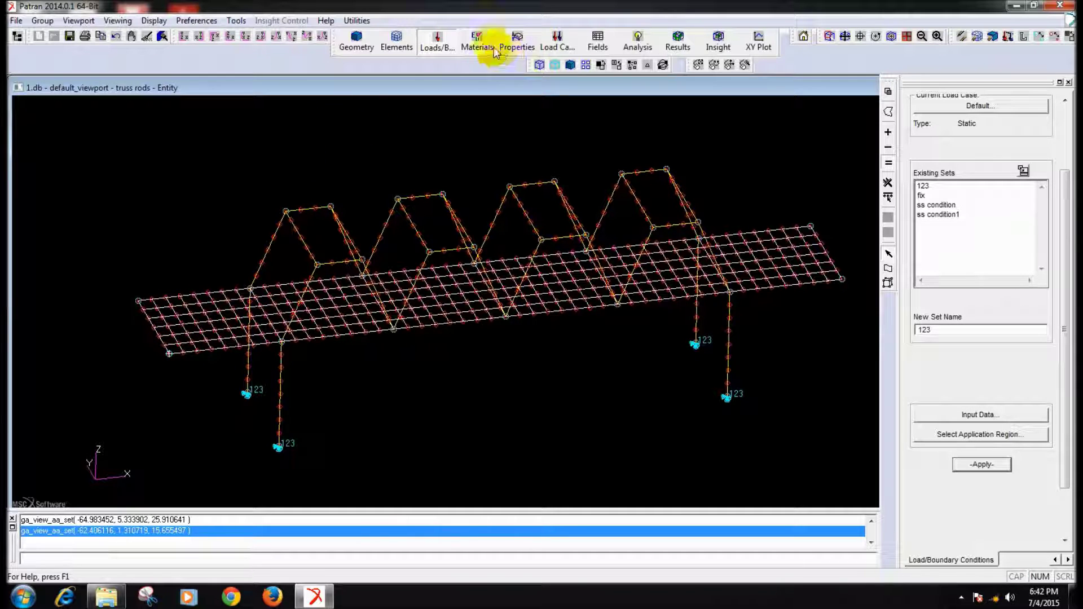
pyautogui.moveTo(1058, 198); pyautogui.dragTo(1035, 108)
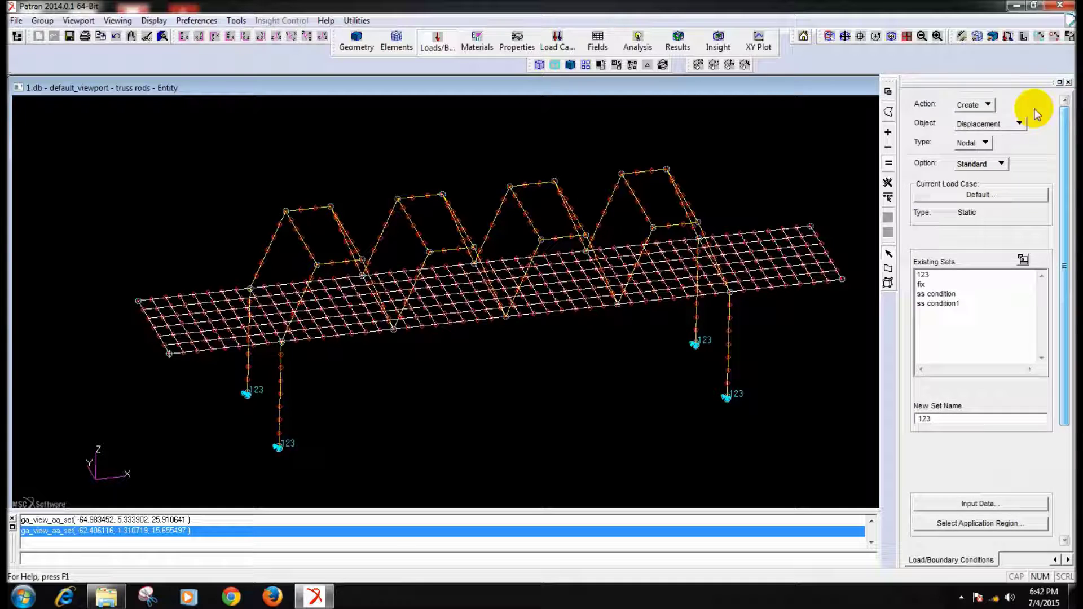
pyautogui.click(1010, 123)
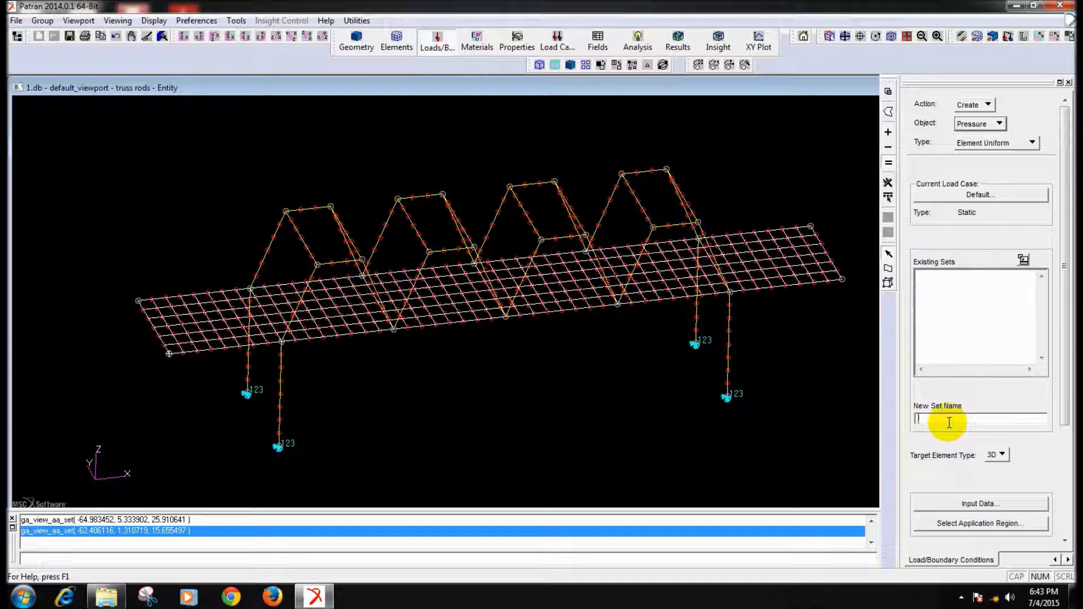
pyautogui.click(749, 497)
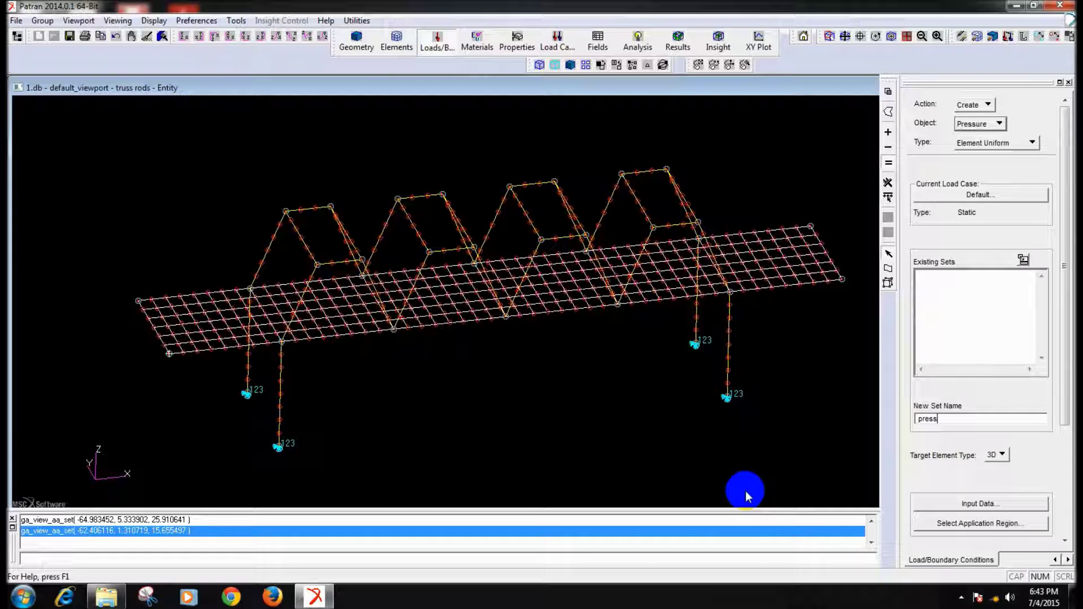
# Try to apply a pressure of 10 to the bridge deck using 3D element faces as the application region
pyautogui.click(980, 504)
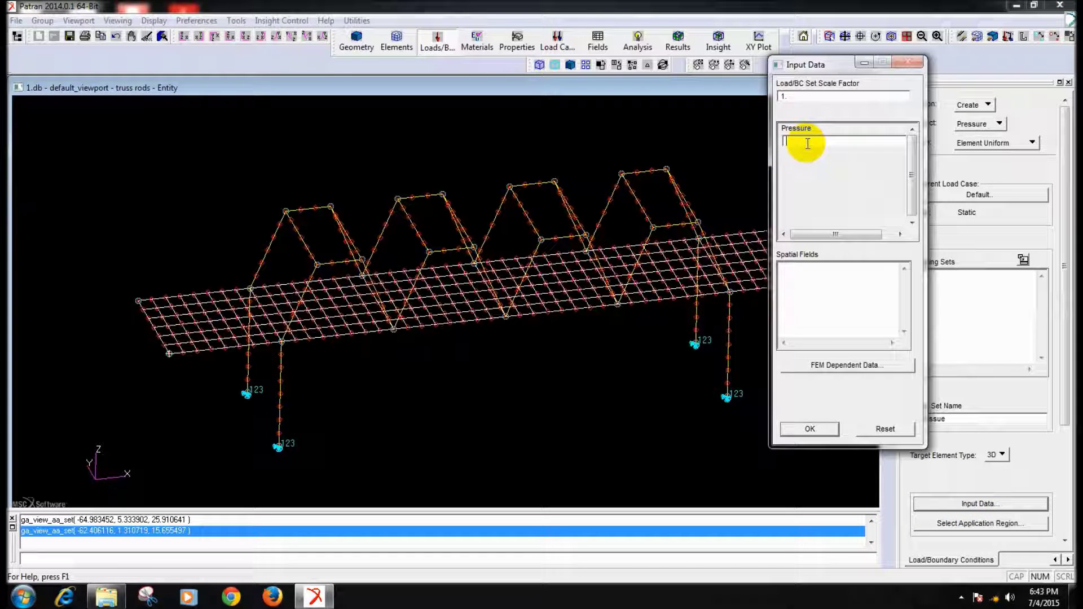
pyautogui.click(819, 437)
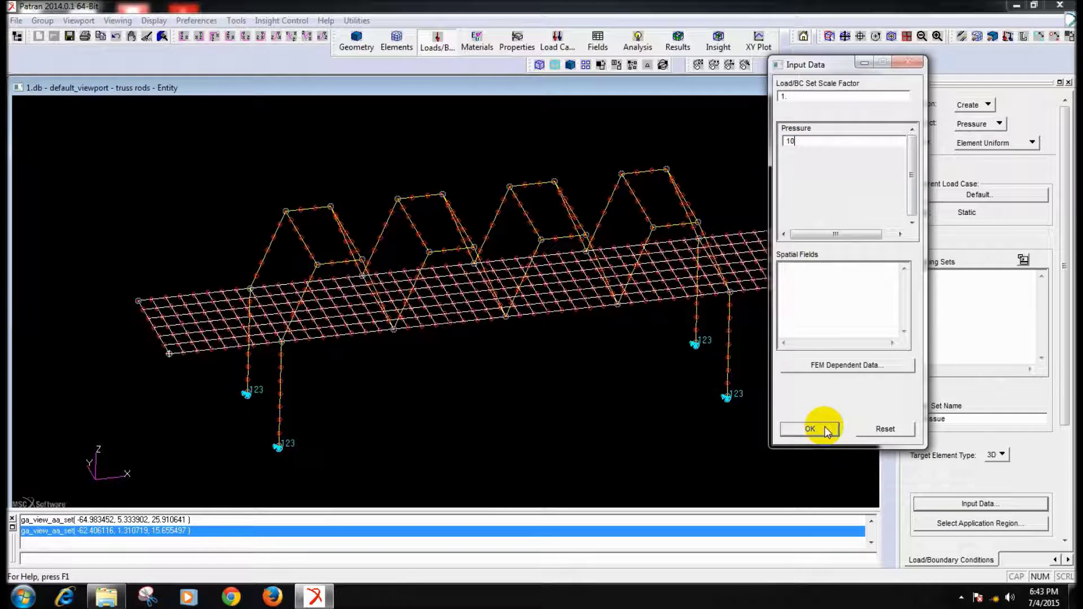
pyautogui.click(956, 522)
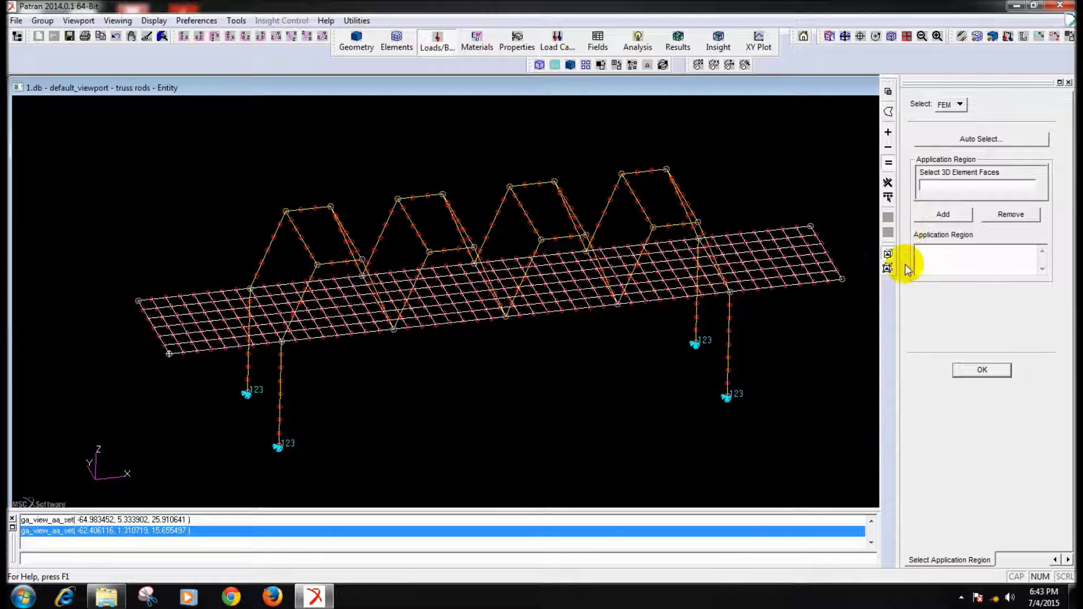
pyautogui.click(888, 270)
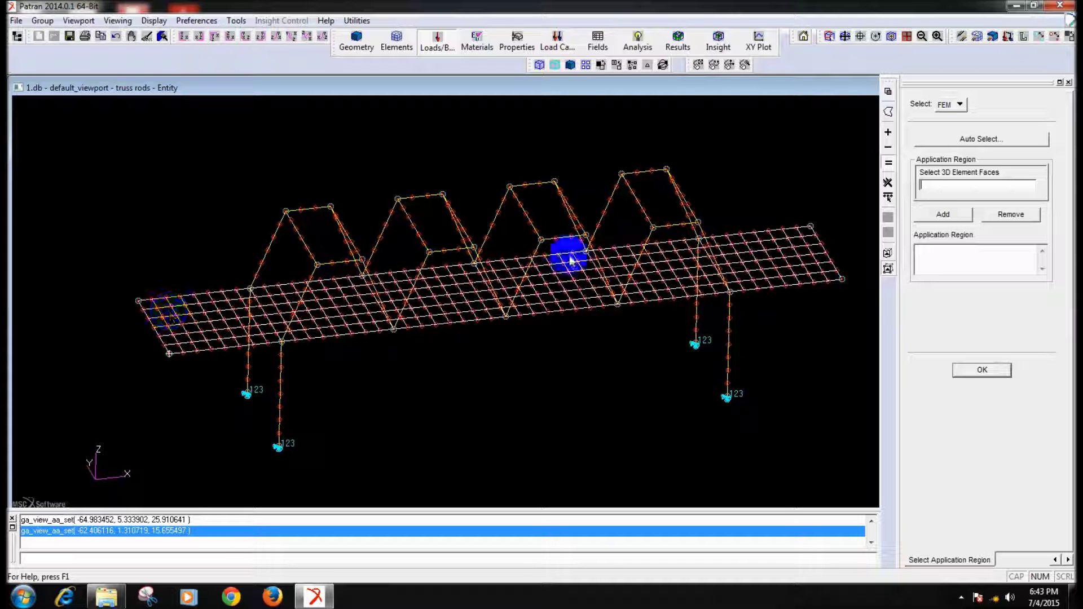
pyautogui.click(1004, 258)
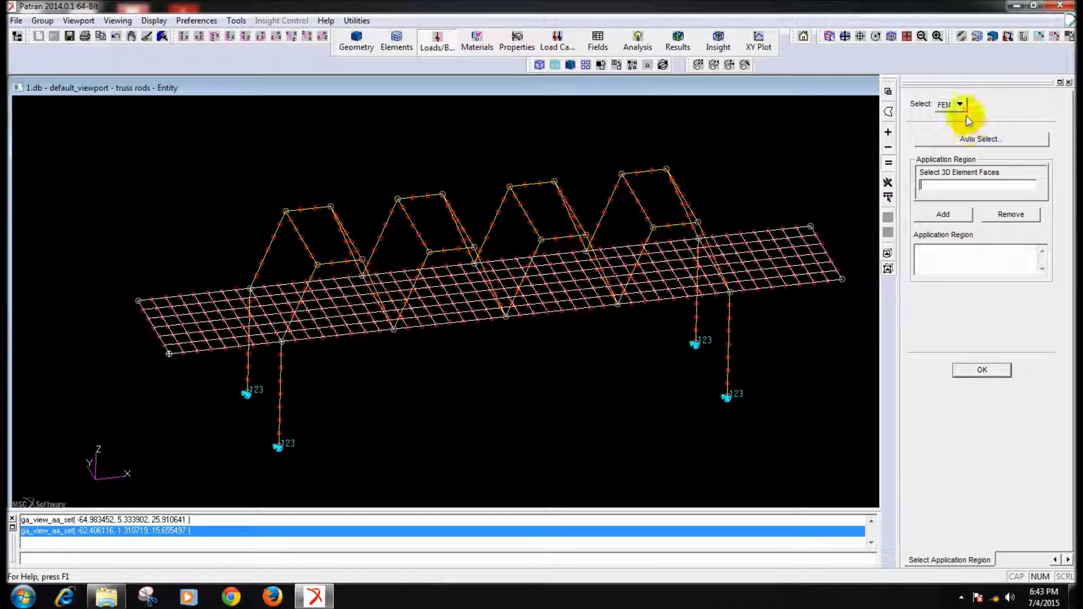
pyautogui.click(978, 370)
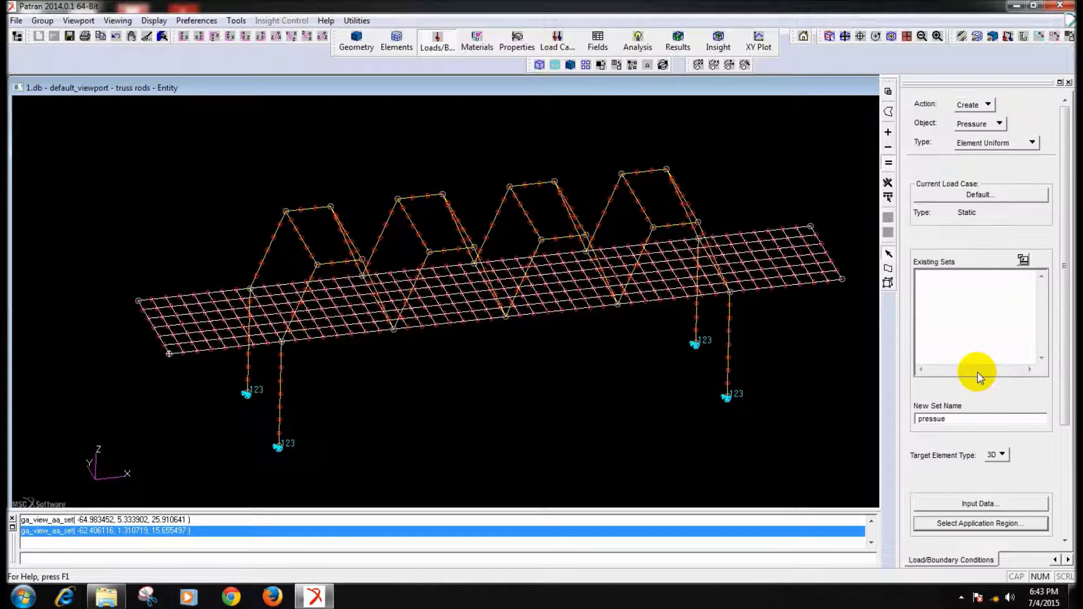
# Change the pressure set's target element type to 2D and enter a top surface pressure of 20
pyautogui.click(999, 455)
pyautogui.click(1005, 460)
pyautogui.click(998, 502)
pyautogui.click(784, 137)
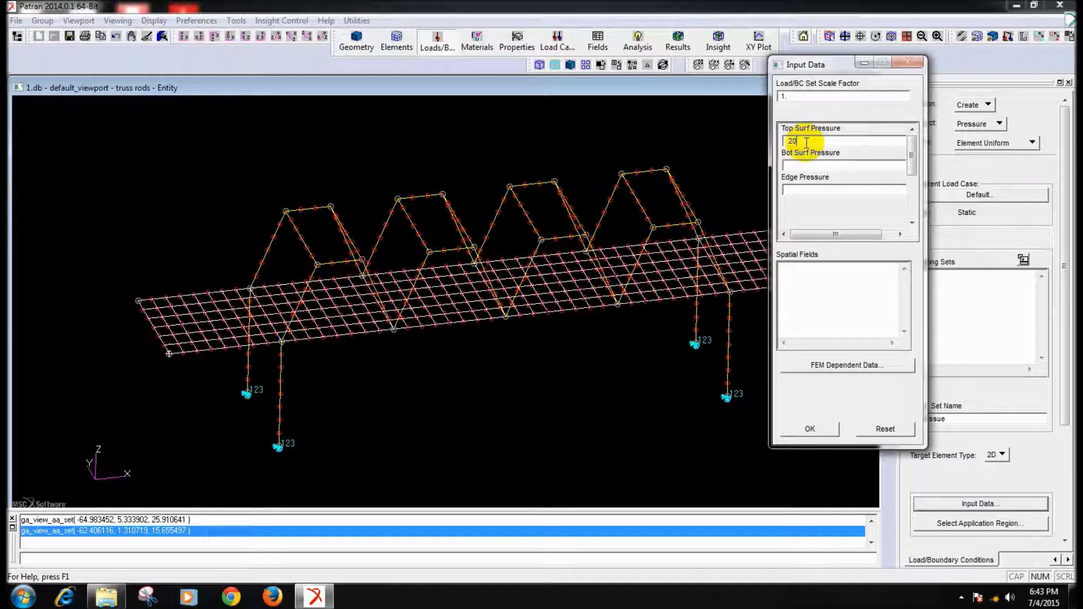
pyautogui.click(813, 430)
# Select all the deck's 2D elements (Elm 201:488) as the application region and create the pressure set
pyautogui.click(964, 525)
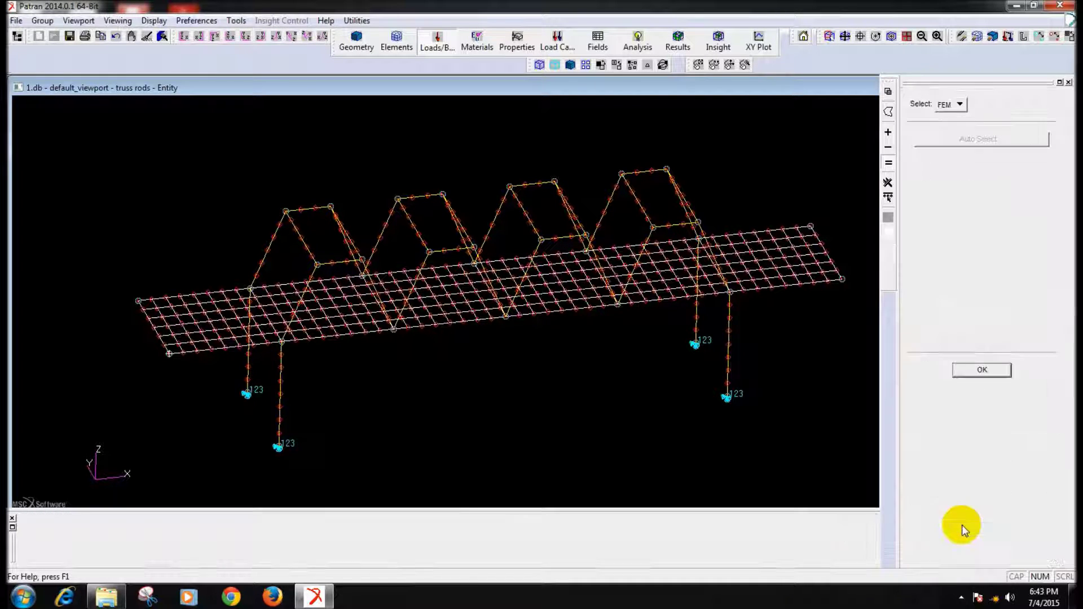
pyautogui.moveTo(79, 116); pyautogui.dragTo(858, 367)
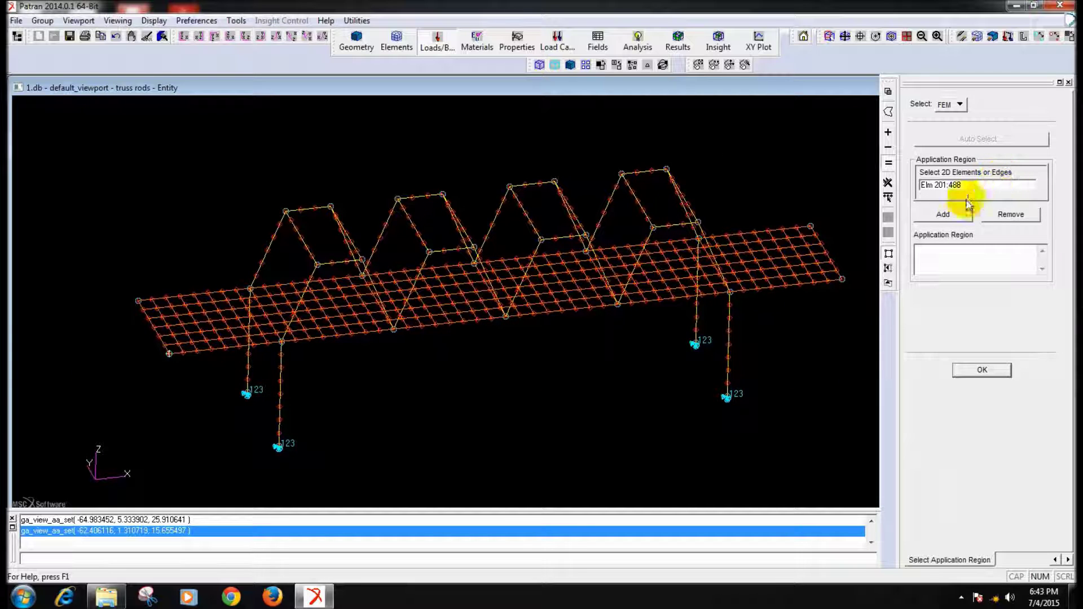
pyautogui.click(982, 370)
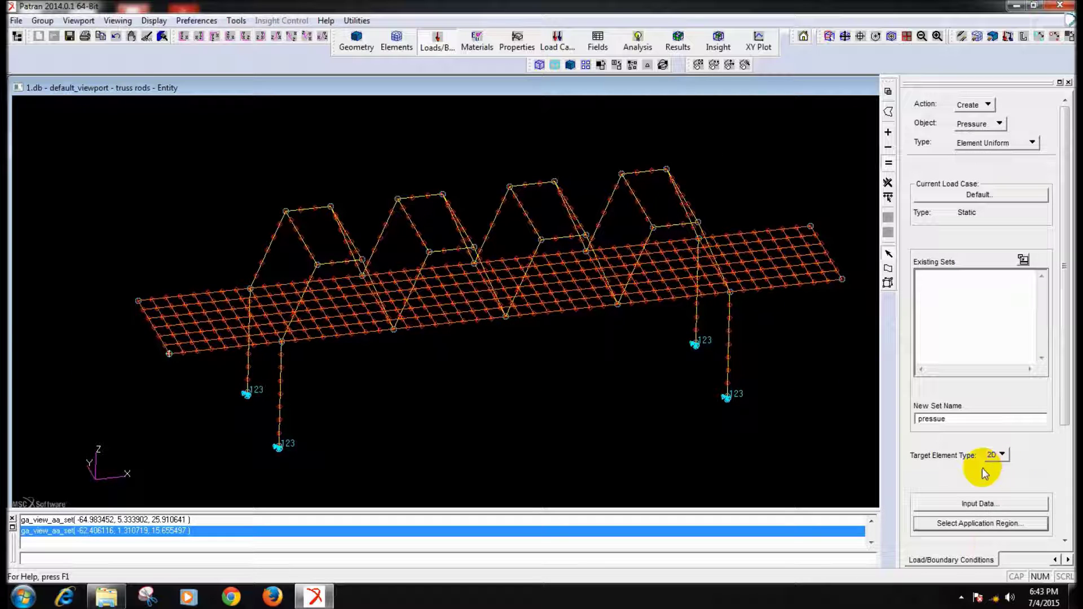
pyautogui.moveTo(1060, 426); pyautogui.dragTo(1064, 467)
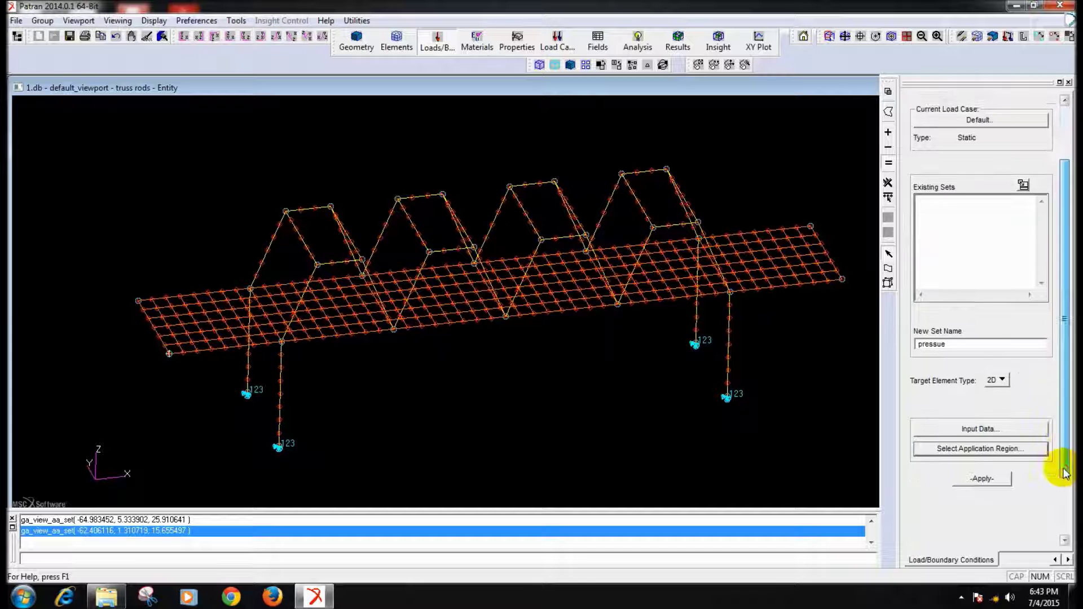
pyautogui.click(982, 477)
# Display the load and boundary condition markers on the bridge to check the pressure direction
pyautogui.moveTo(567, 434)
pyautogui.mouseDown(button='middle')
pyautogui.moveTo(558, 416)
pyautogui.moveTo(565, 432)
pyautogui.mouseUp(button='middle')
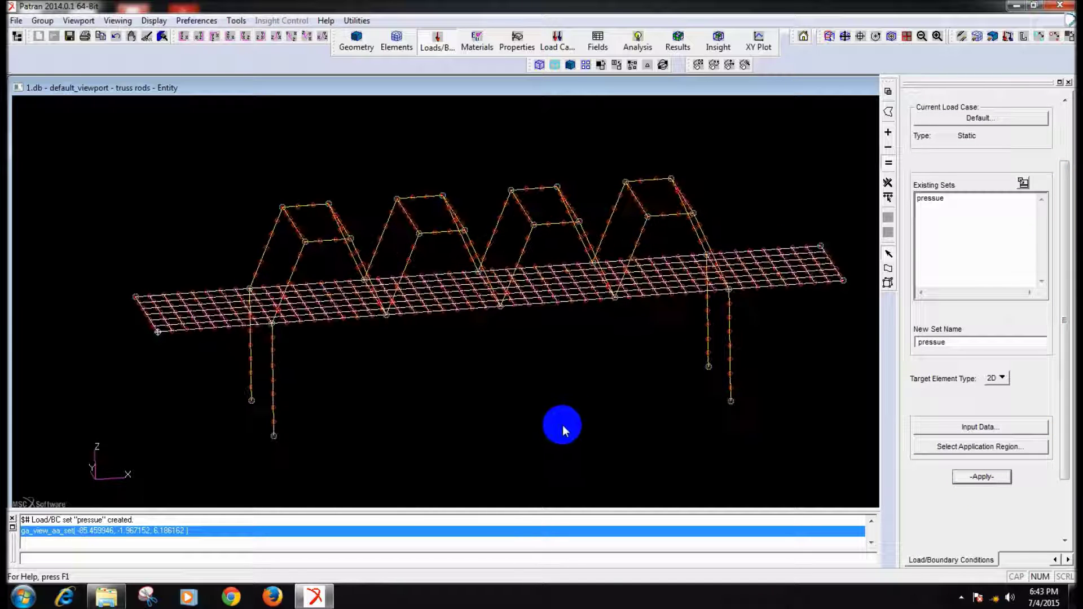
pyautogui.click(1009, 35)
pyautogui.moveTo(825, 127); pyautogui.dragTo(808, 148, button='middle')
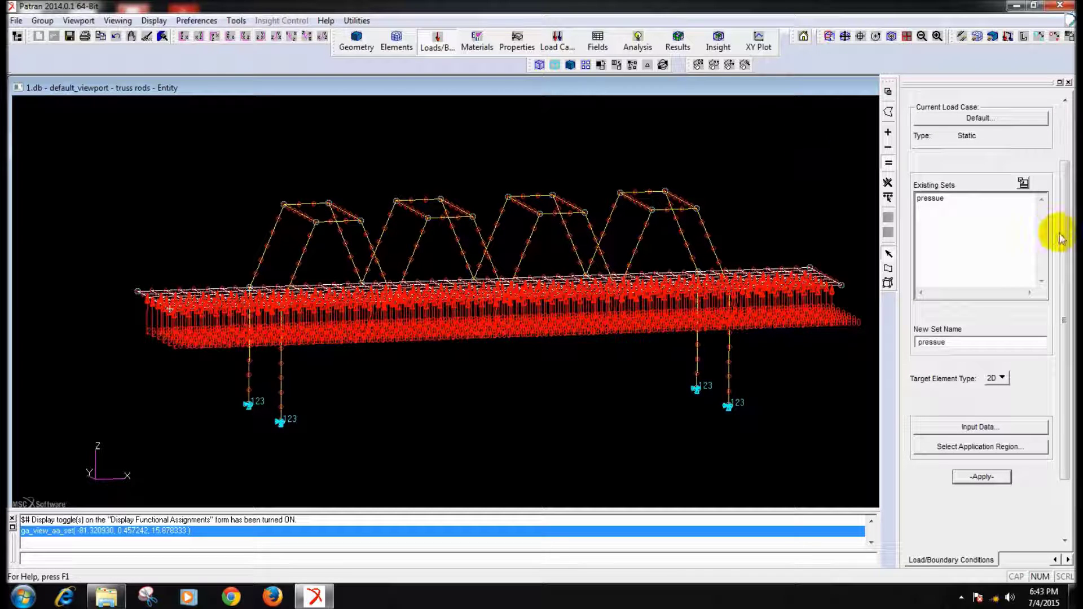
# Switch to modifying pressure loads and select the set "pressue"
pyautogui.moveTo(1061, 232); pyautogui.dragTo(1061, 155)
pyautogui.click(996, 108)
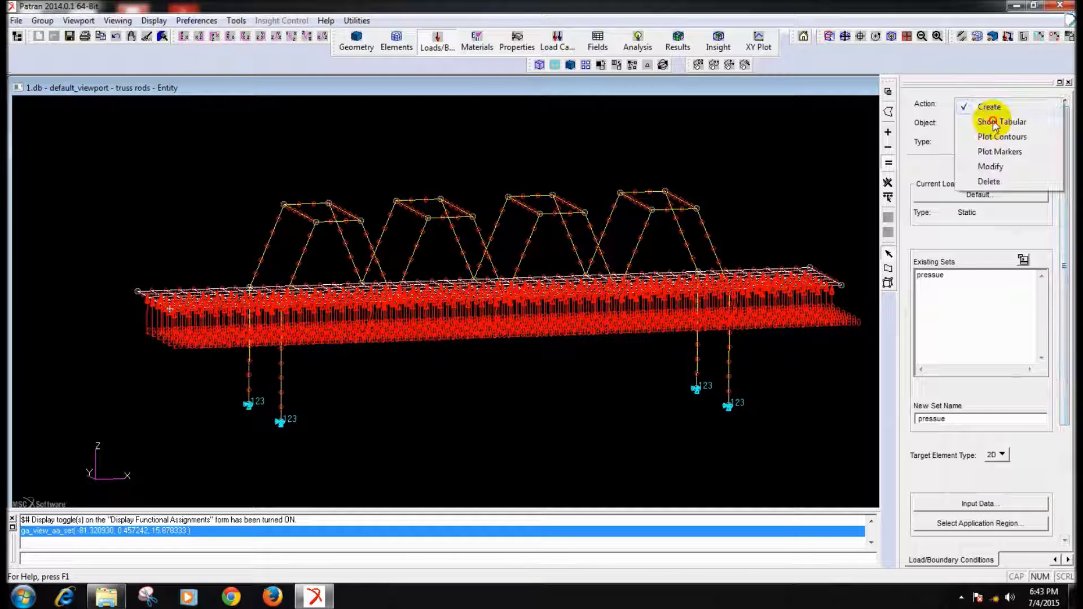
pyautogui.click(992, 166)
pyautogui.click(968, 125)
pyautogui.click(993, 156)
pyautogui.click(939, 277)
pyautogui.moveTo(1064, 417); pyautogui.dragTo(1069, 468)
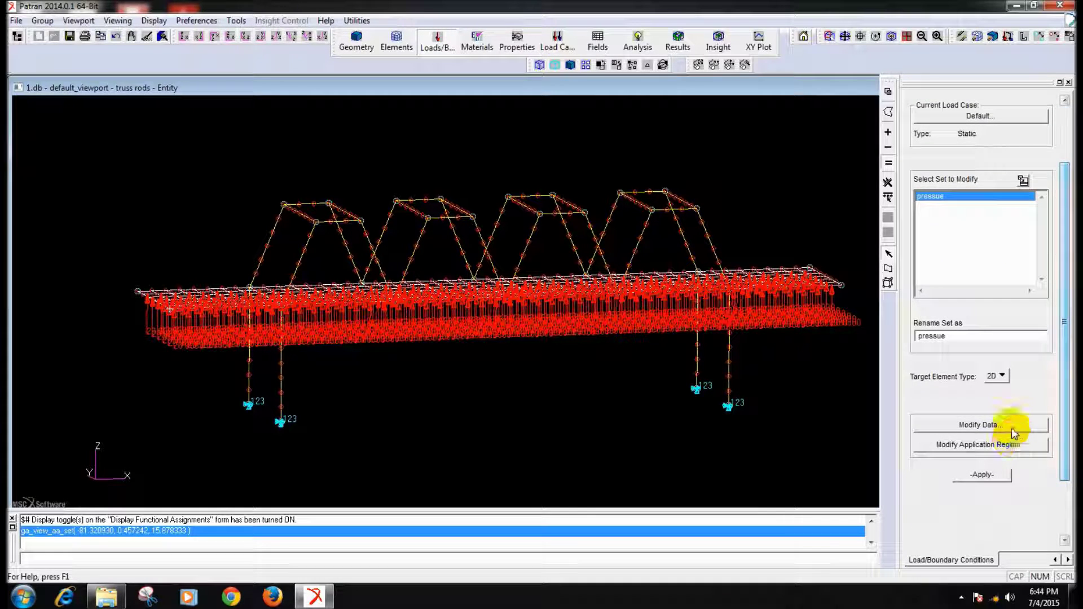
# Clear the set's top surface pressure, set its bottom surface pressure to 20, and apply the modification
pyautogui.click(1010, 427)
pyautogui.moveTo(808, 143); pyautogui.dragTo(738, 131)
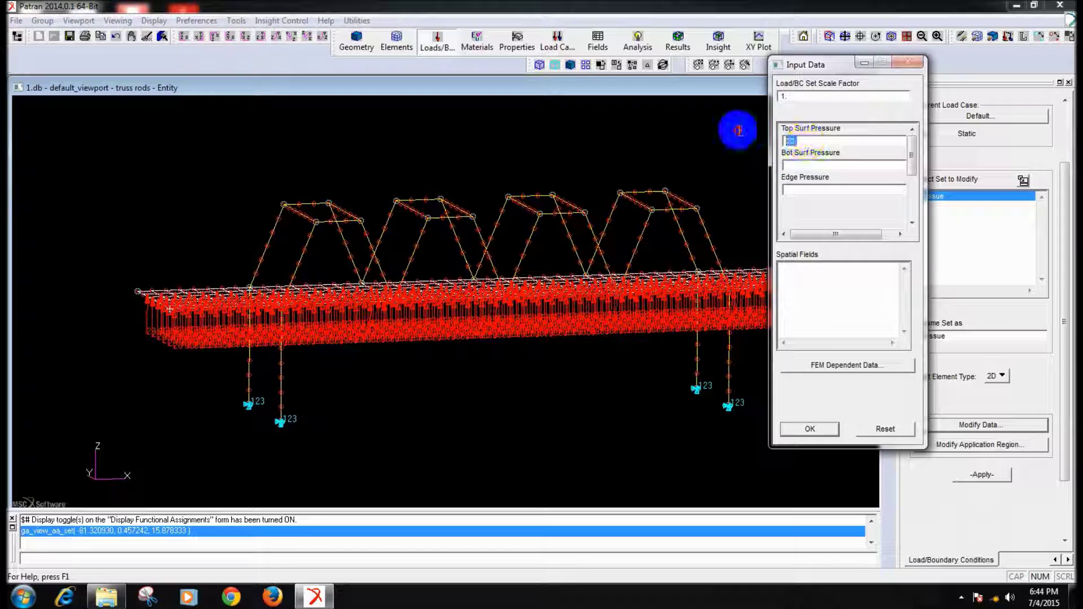
pyautogui.click(793, 162)
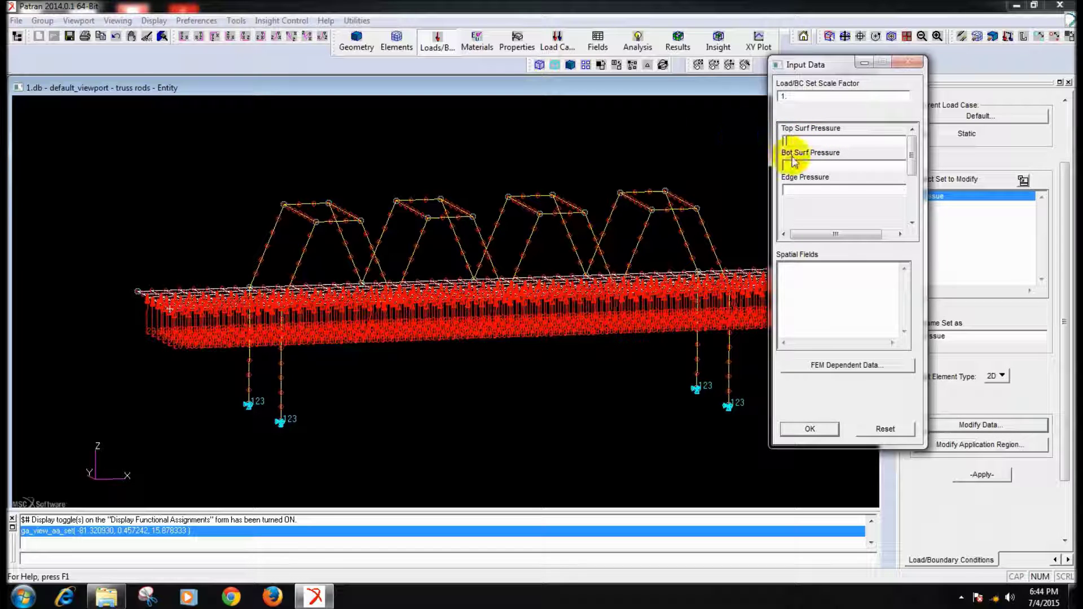
pyautogui.write('20')
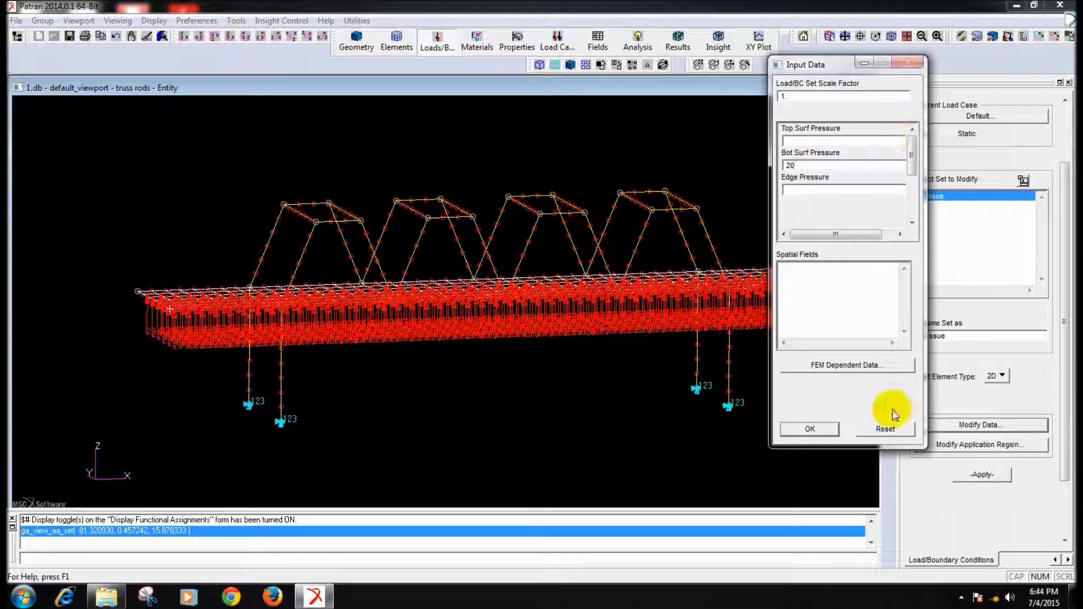
pyautogui.click(811, 429)
pyautogui.click(971, 476)
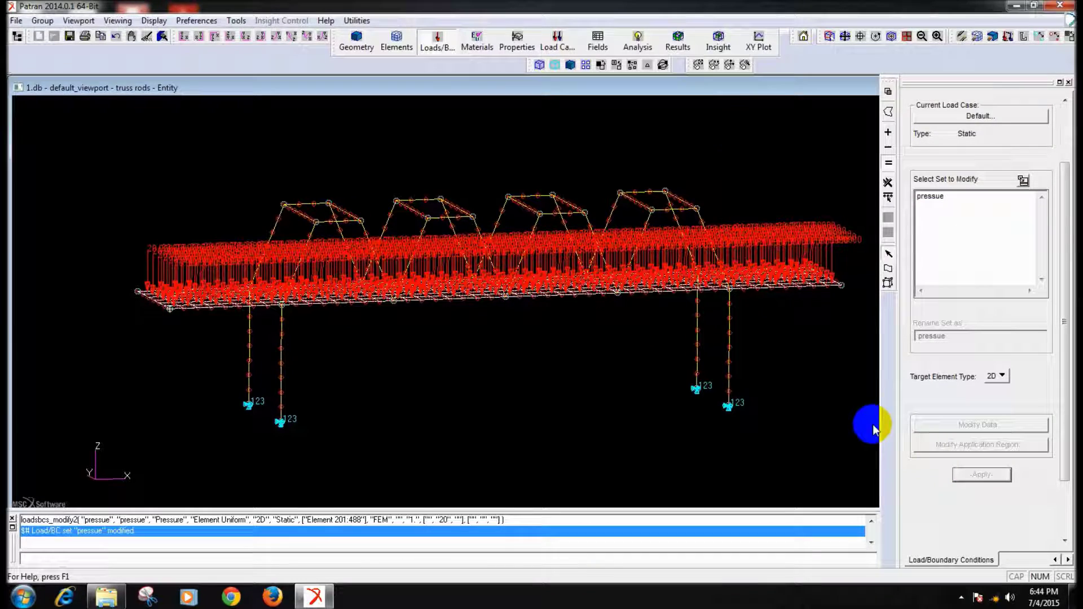
# Clear the load and constraint markers from the display and save the database
pyautogui.moveTo(735, 134); pyautogui.dragTo(794, 119, button='middle')
pyautogui.click(132, 37)
pyautogui.moveTo(226, 154); pyautogui.dragTo(242, 171, button='middle')
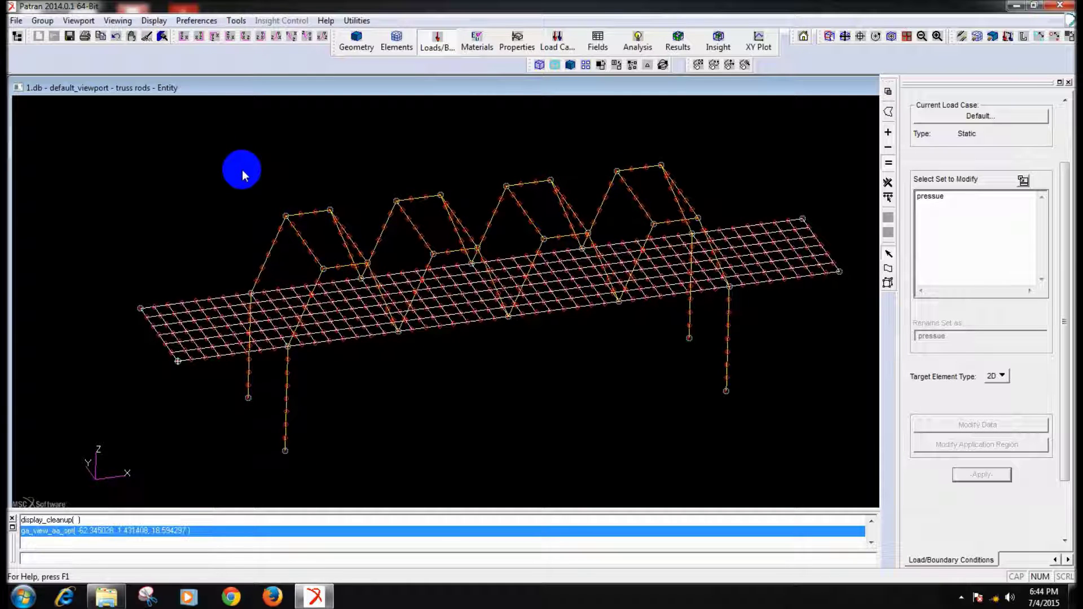
pyautogui.click(70, 36)
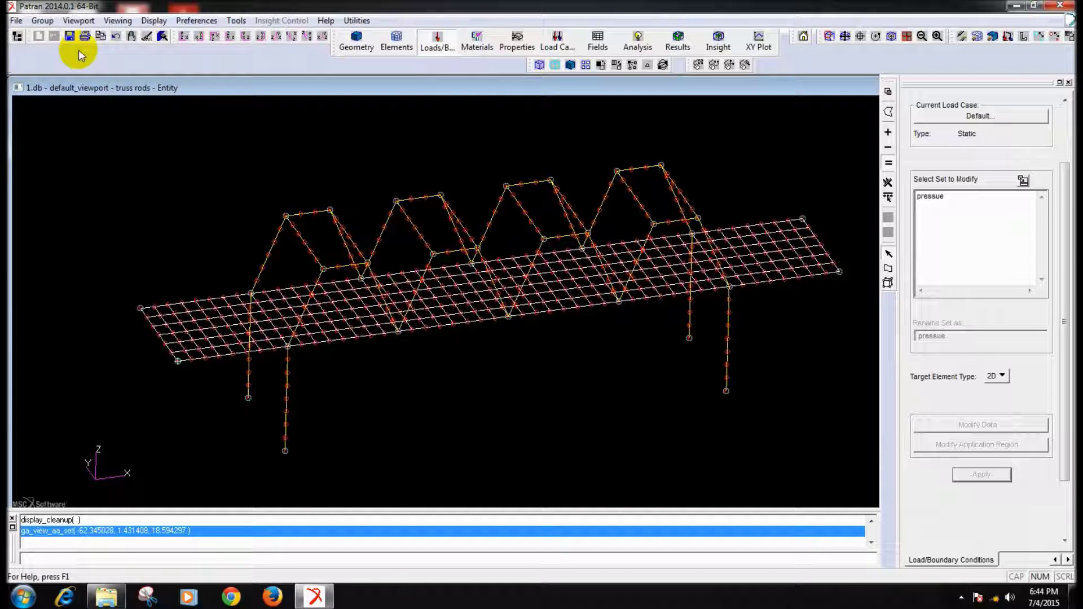
# Set the beam display to 3D:FullSpan and inspect the cross-sections of the truss members and columns
pyautogui.click(154, 20)
pyautogui.click(189, 117)
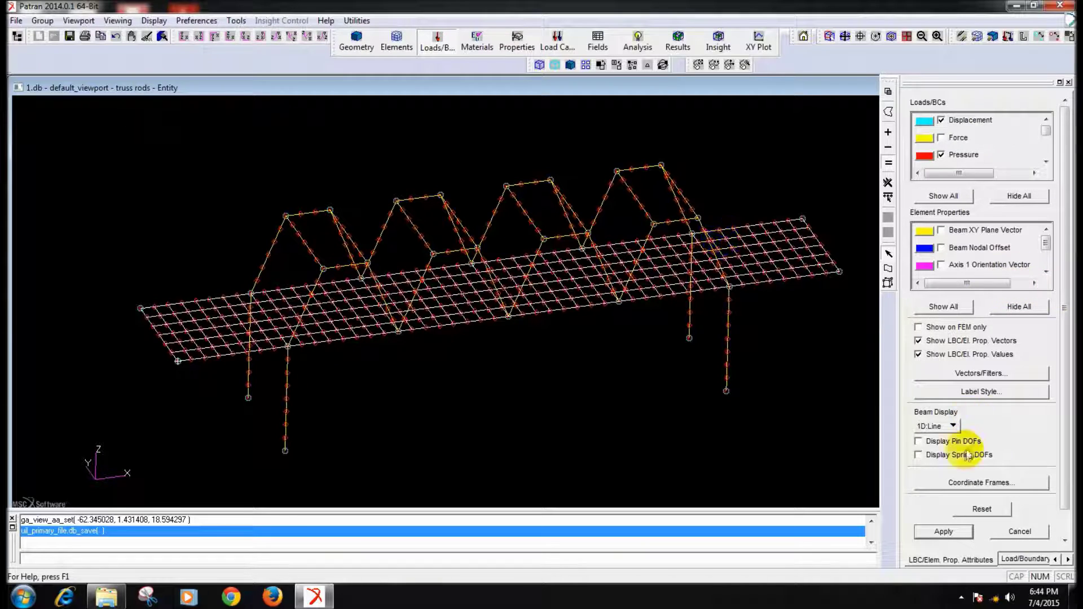
pyautogui.click(949, 427)
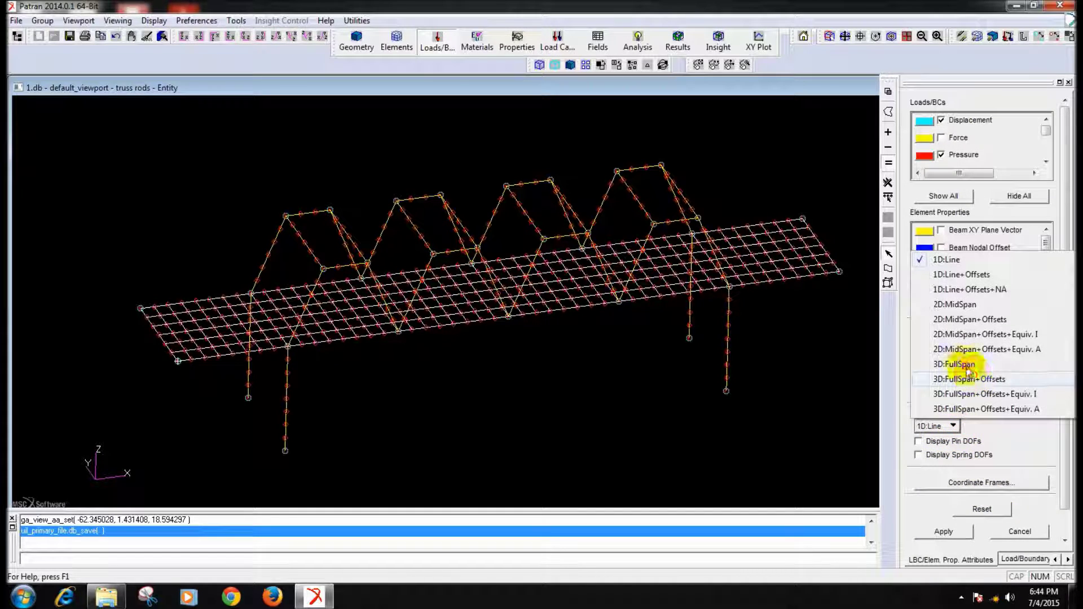
pyautogui.click(960, 367)
pyautogui.click(954, 533)
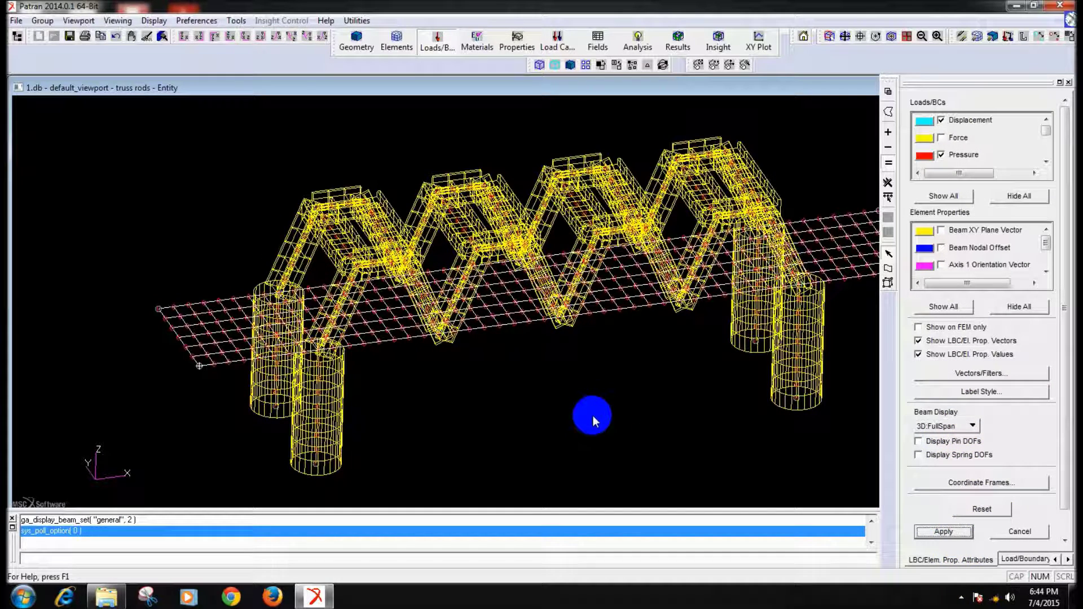
pyautogui.moveTo(594, 416)
pyautogui.mouseDown(button='middle')
pyautogui.moveTo(594, 432)
pyautogui.moveTo(594, 415)
pyautogui.moveTo(574, 411)
pyautogui.moveTo(605, 430)
pyautogui.moveTo(587, 428)
pyautogui.mouseUp(button='middle')
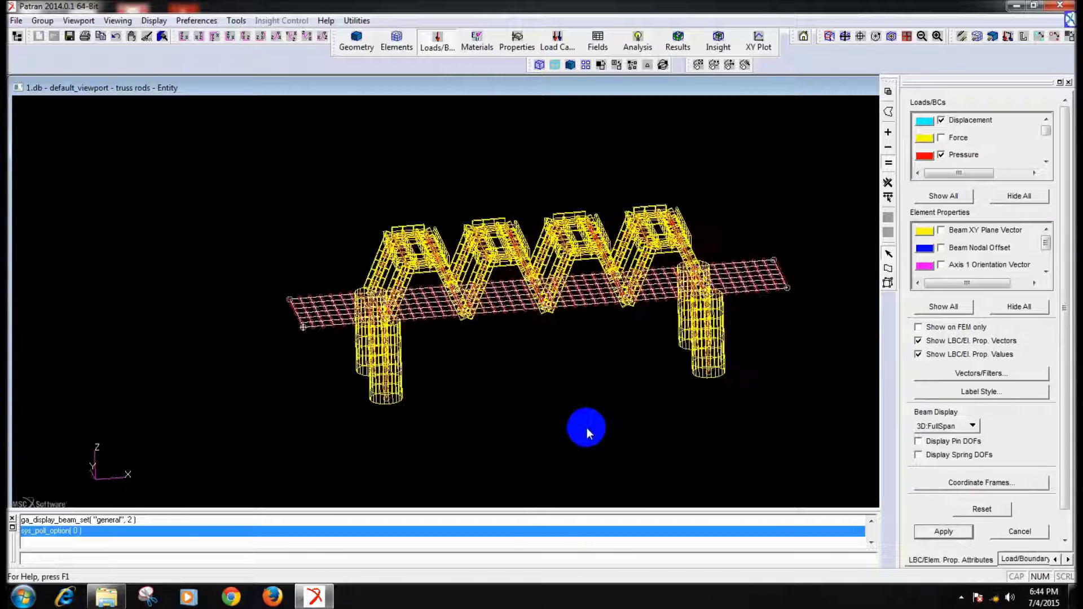
# Return the beam display to 1D:Line and view the whole bridge
pyautogui.click(972, 428)
pyautogui.click(952, 261)
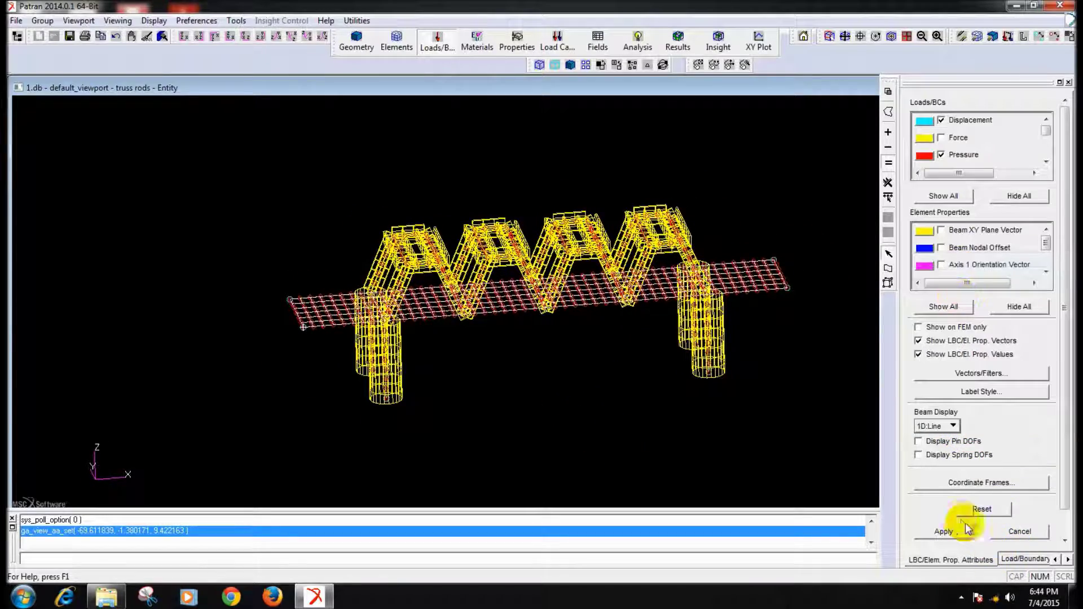
pyautogui.click(943, 532)
pyautogui.keyDown('ctrl'); pyautogui.moveTo(628, 479); pyautogui.dragTo(636, 443, button='middle'); pyautogui.keyUp('ctrl')
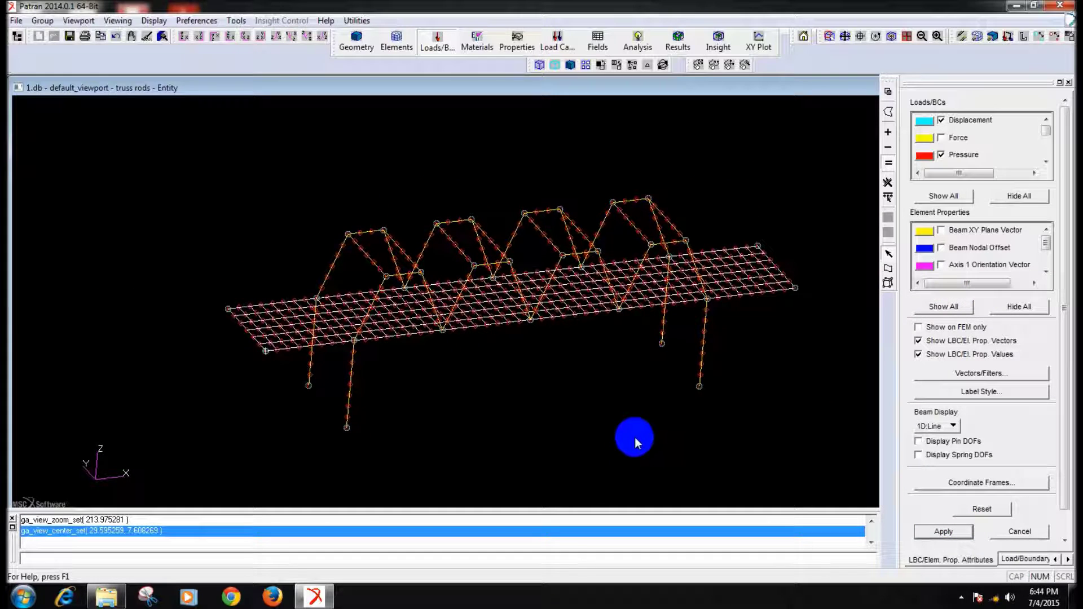
# Save the database and generate the MSC.Nastran analysis deck for the entire model as job 1, overwriting the existing job
pyautogui.click(69, 36)
pyautogui.click(638, 41)
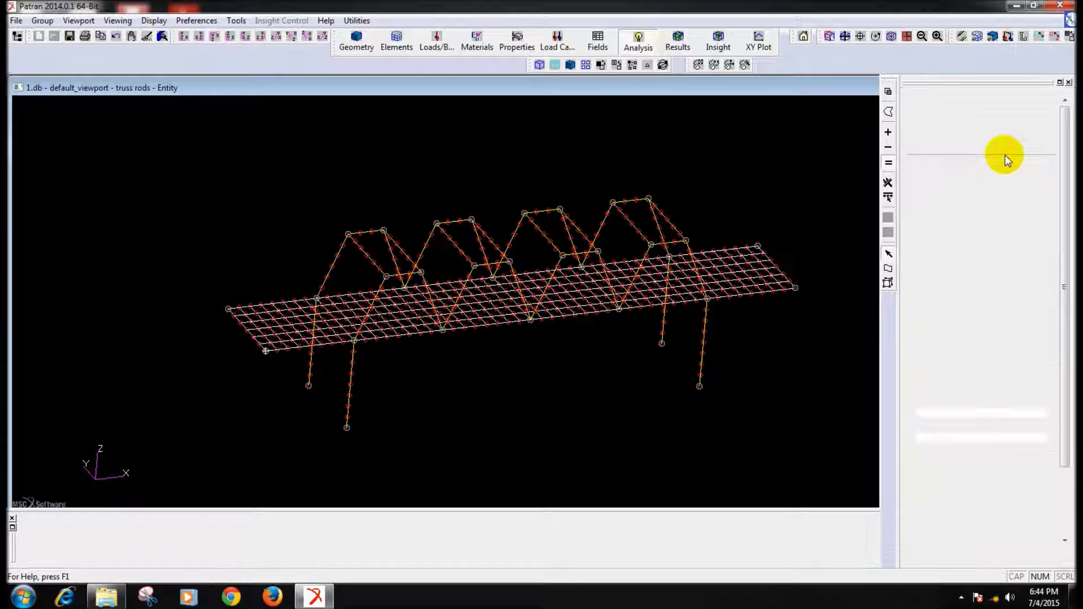
pyautogui.moveTo(1063, 161); pyautogui.dragTo(1066, 257)
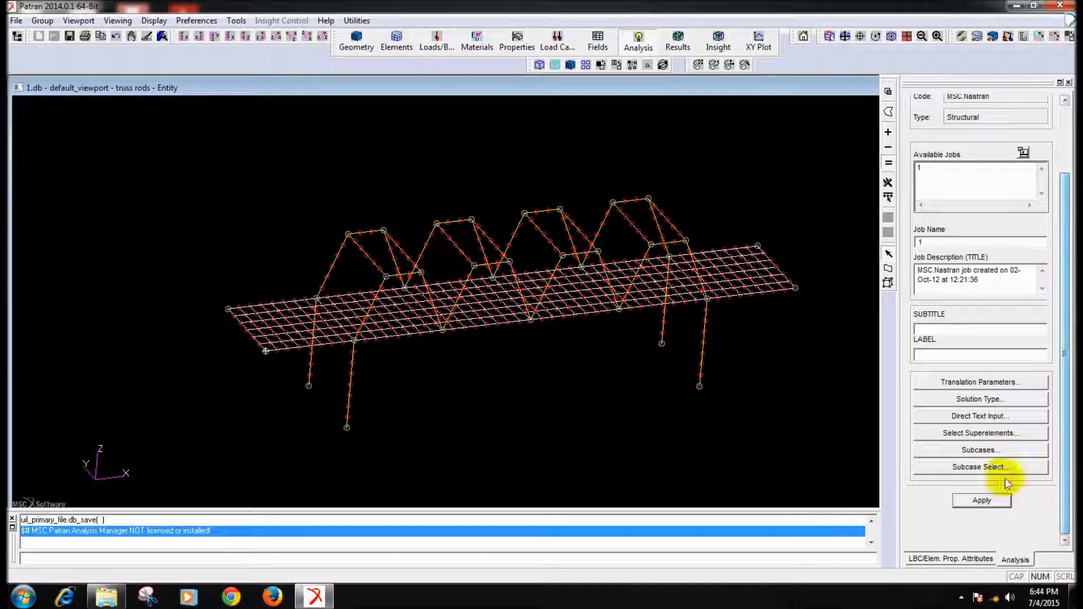
pyautogui.click(989, 500)
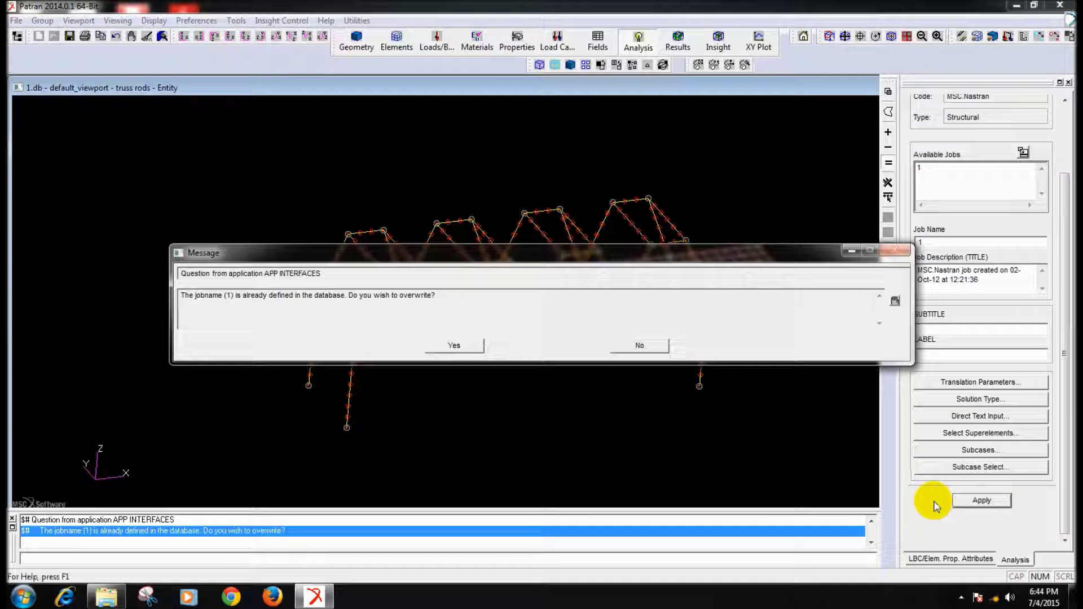
pyautogui.click(469, 347)
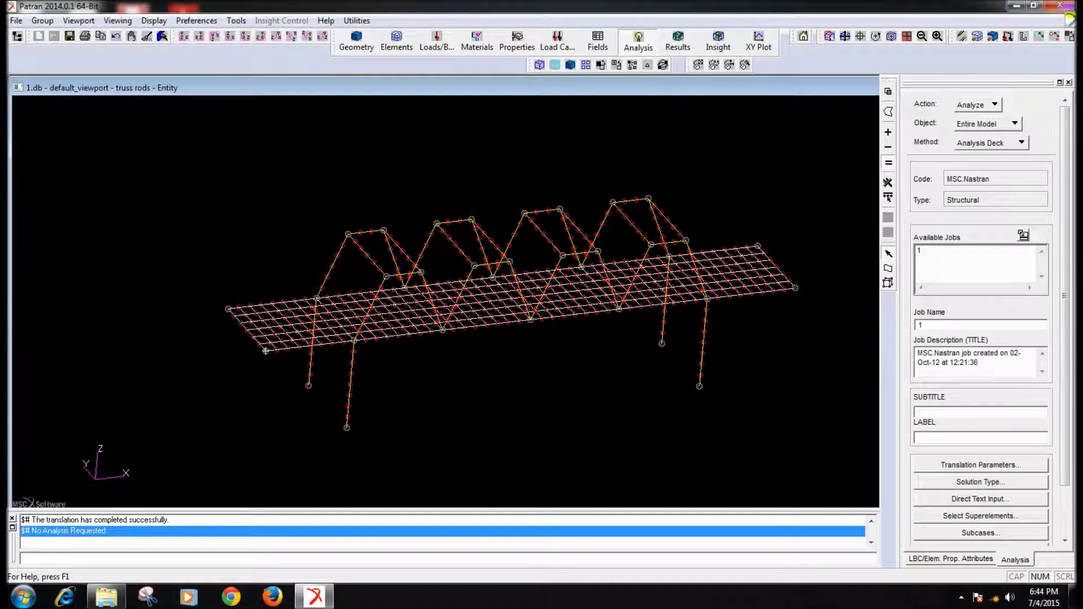
# Switch to MSC Nastran and run the input file 1.bdf from the bridge structure folder
pyautogui.click(1018, 7)
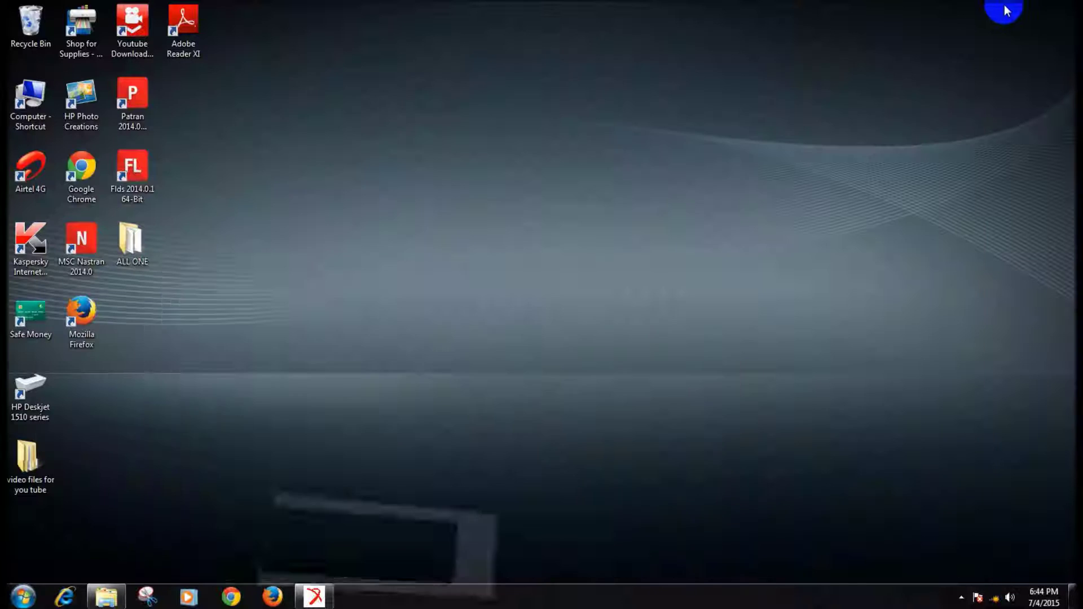
pyautogui.doubleClick(86, 248)
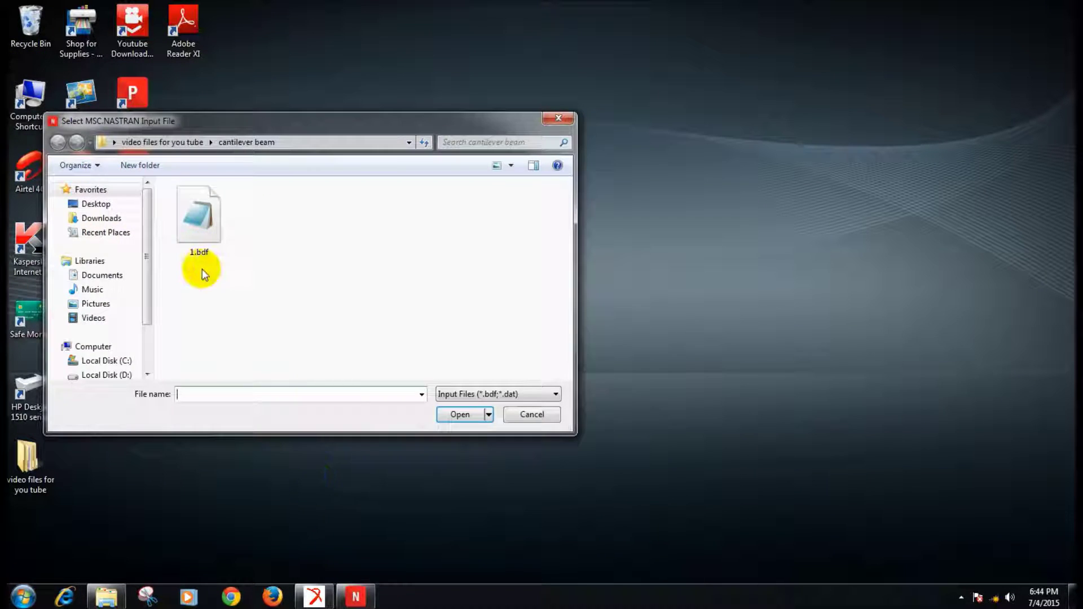
pyautogui.click(136, 142)
pyautogui.click(202, 221)
pyautogui.doubleClick(202, 220)
pyautogui.doubleClick(189, 207)
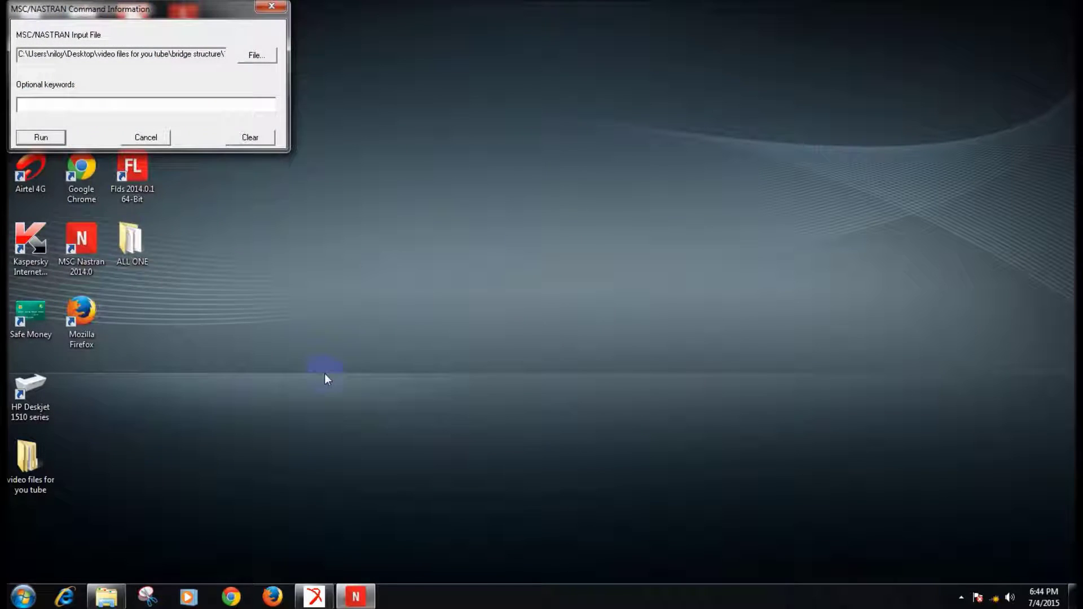
pyautogui.click(40, 137)
pyautogui.click(315, 596)
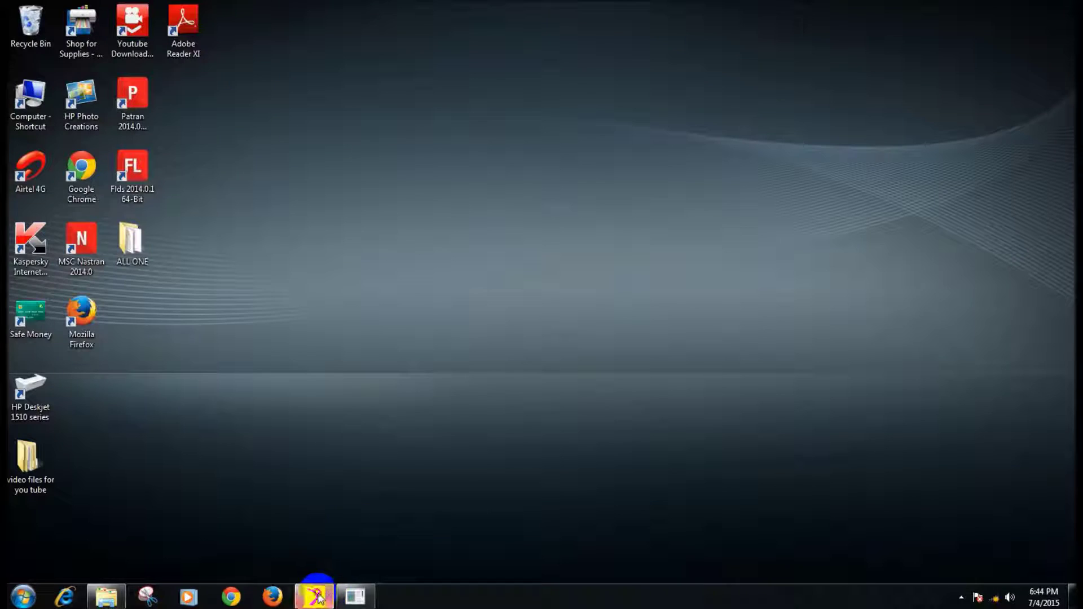
pyautogui.click(327, 562)
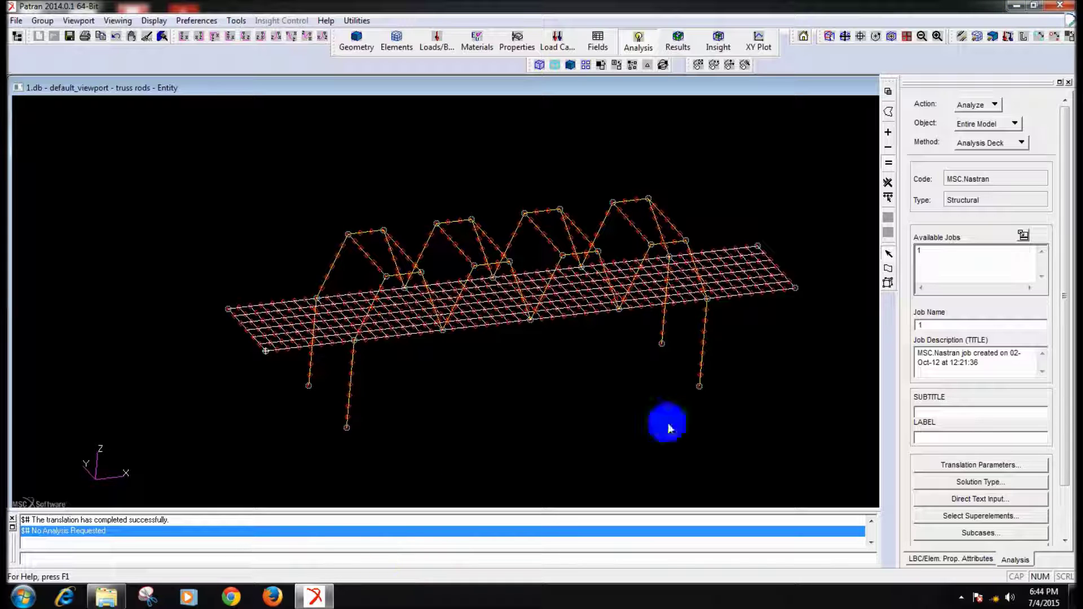
# Open the output file 1.f06 from the bridge structure folder in Notepad and search it for "fatal"
pyautogui.click(1016, 6)
pyautogui.doubleClick(27, 458)
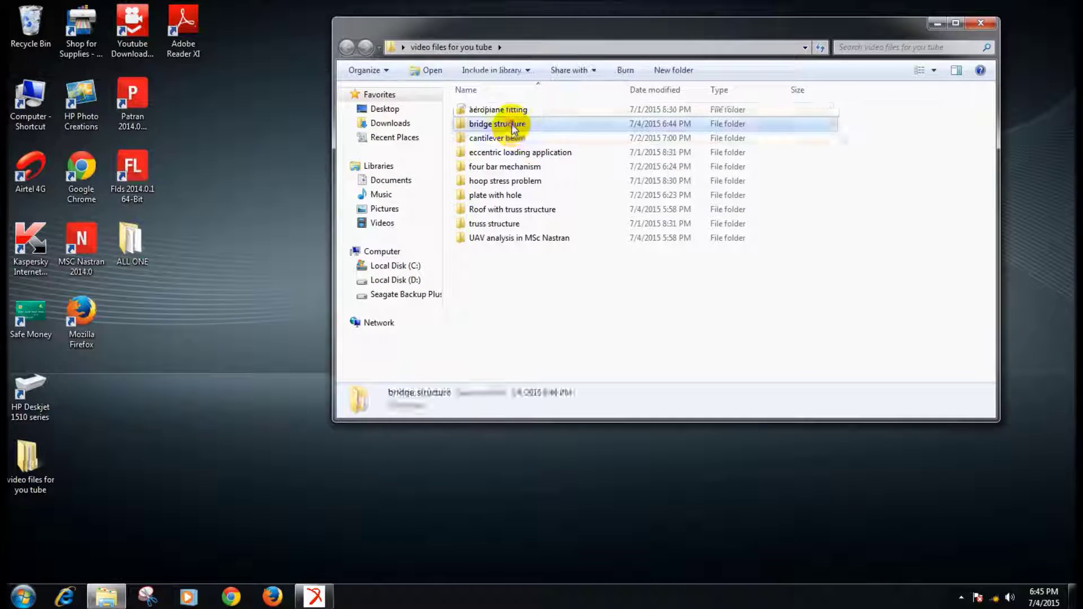
pyautogui.doubleClick(512, 124)
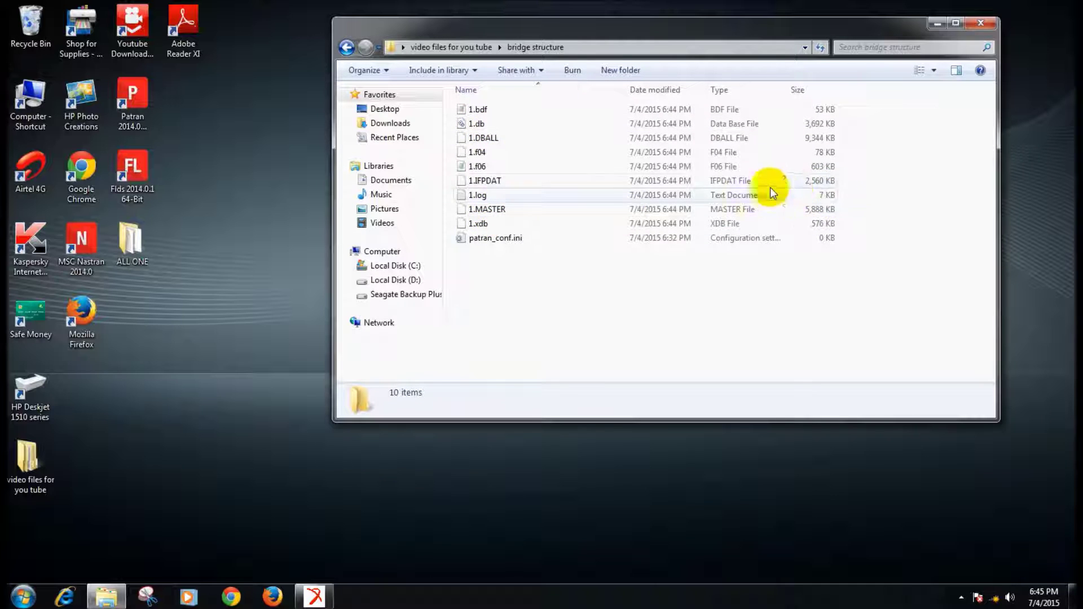
pyautogui.doubleClick(735, 167)
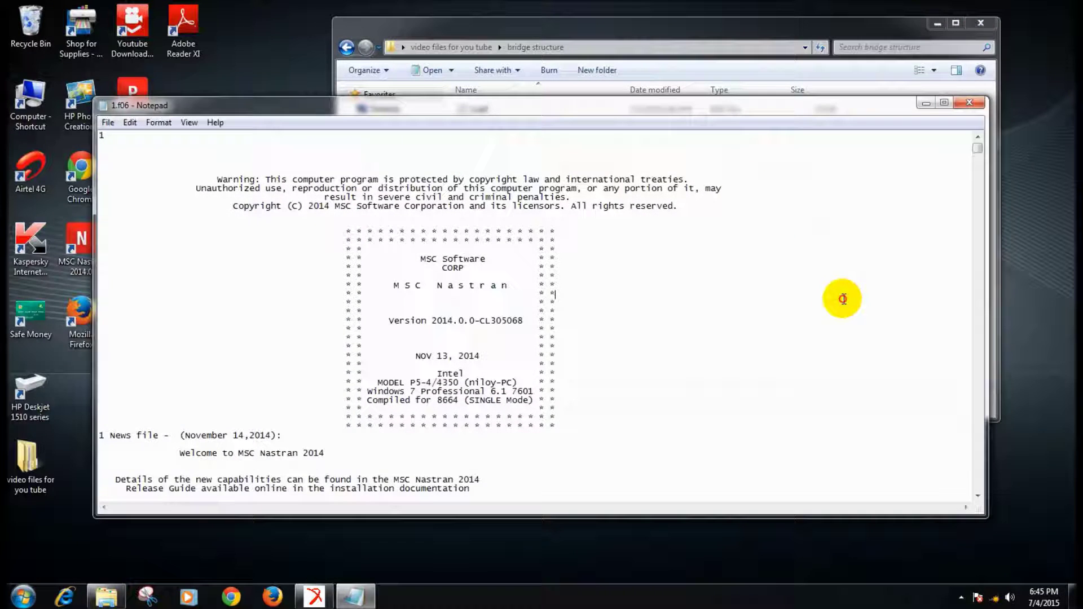
pyautogui.hotkey('ctrl', 'f')
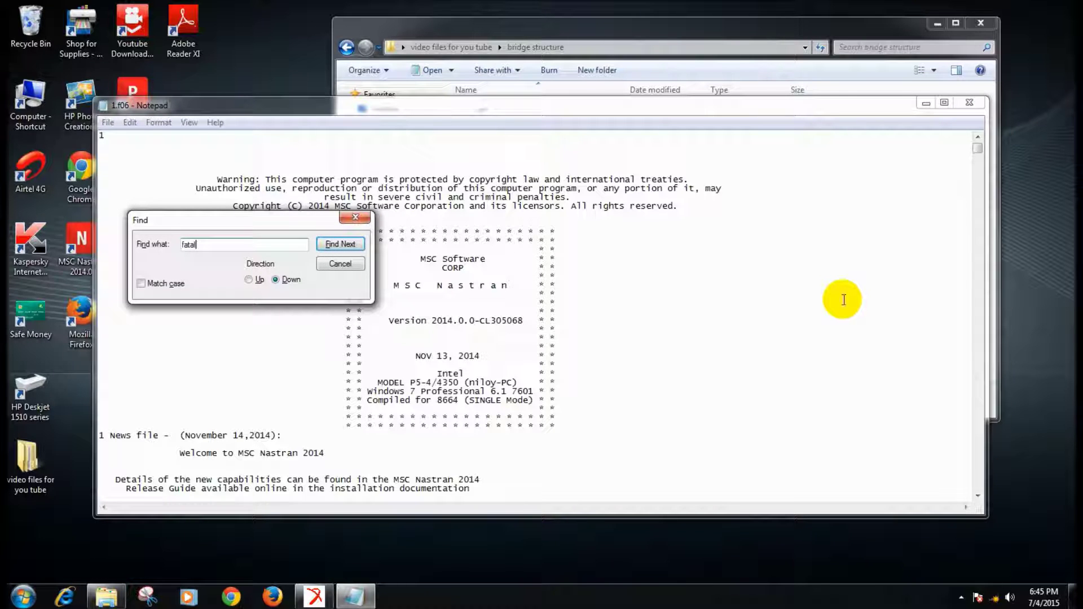
pyautogui.press('Return')
pyautogui.click(588, 349)
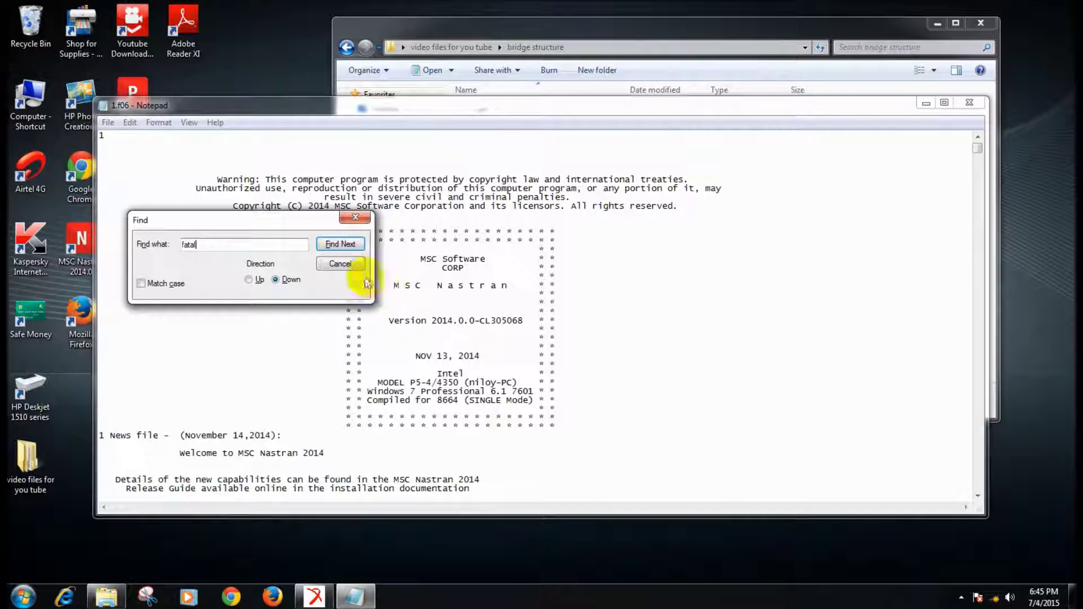
pyautogui.click(341, 264)
pyautogui.click(969, 102)
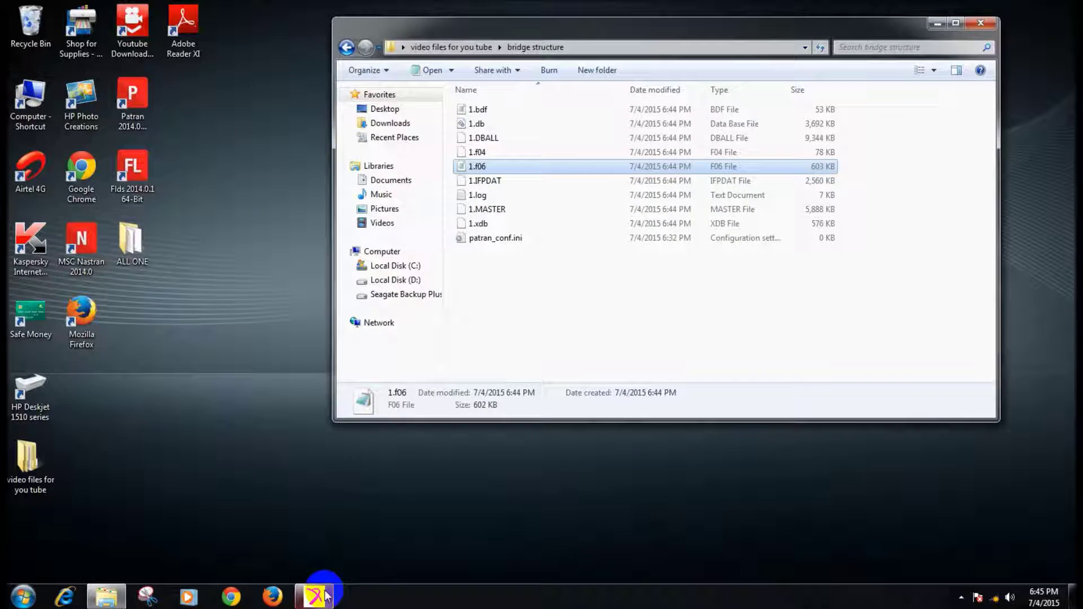
# Switch back to Patran and attach the results file 1.xdb as result entities for job 1
pyautogui.click(326, 595)
pyautogui.click(985, 115)
pyautogui.click(991, 150)
pyautogui.click(983, 465)
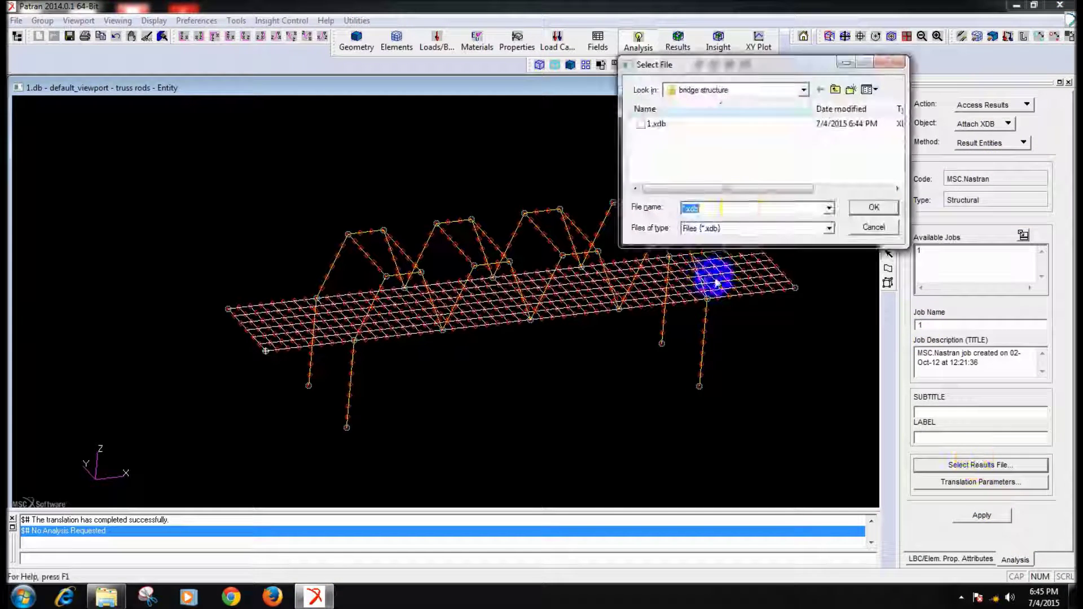
pyautogui.click(665, 125)
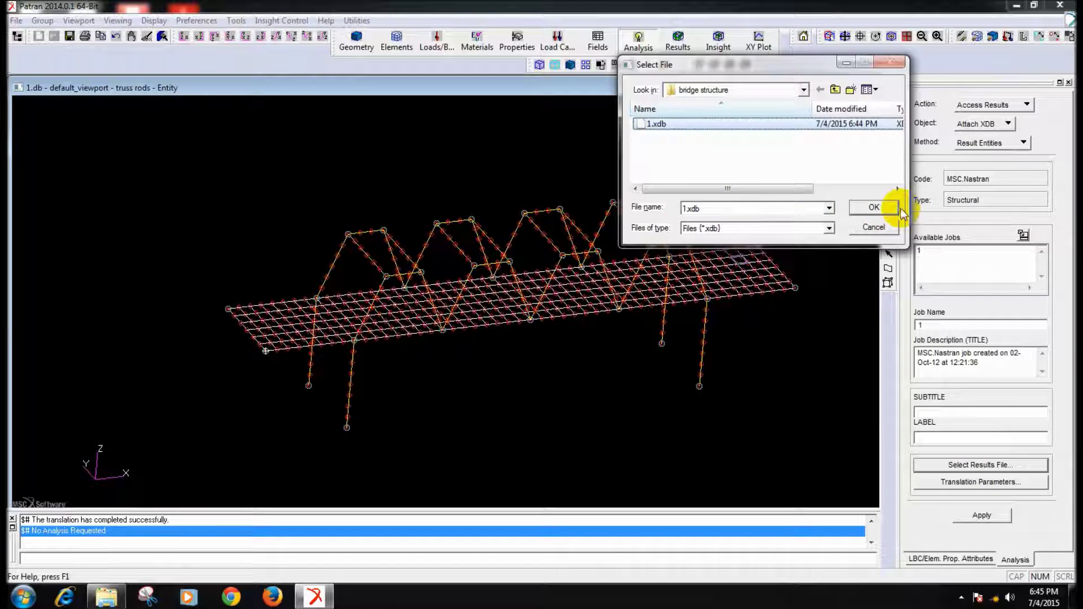
pyautogui.click(880, 207)
pyautogui.click(992, 530)
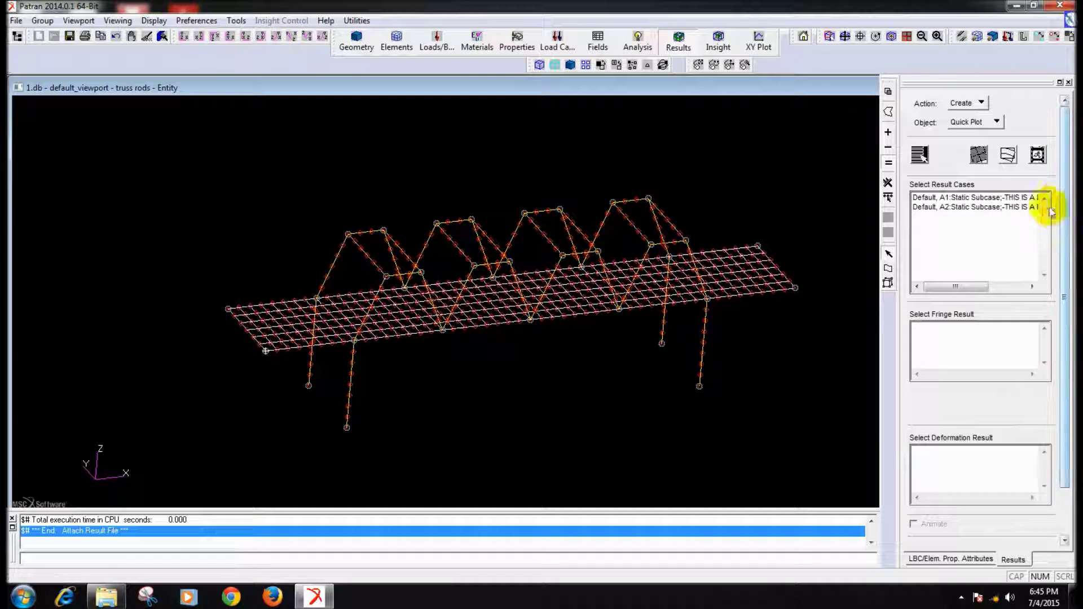
# Plot the A2 static subcase with the maximum von Mises Stress Tensor fringe of both layers and translational displacement deformation
pyautogui.click(984, 208)
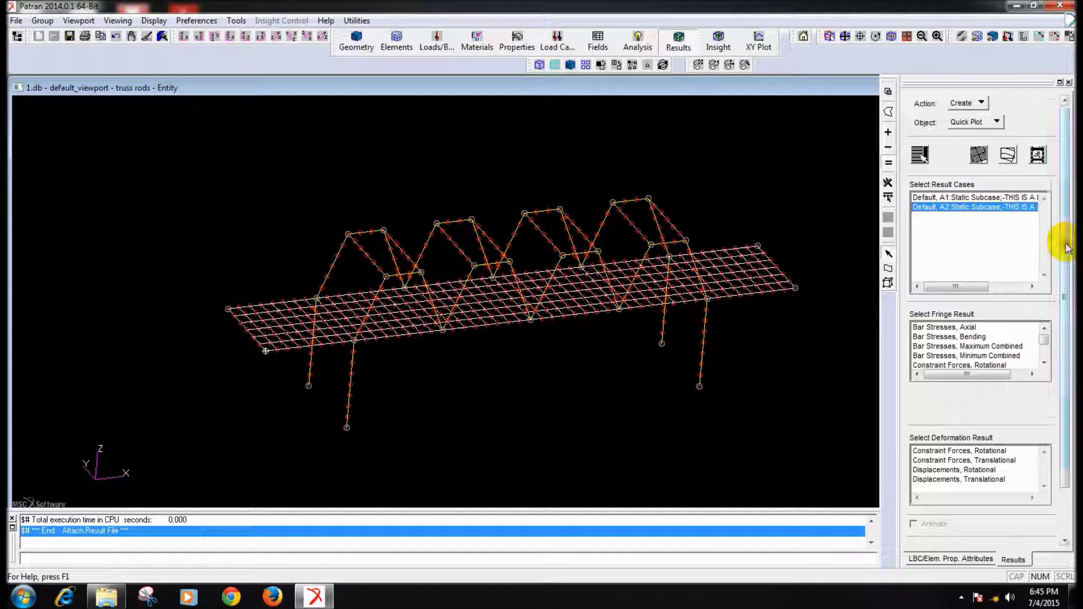
pyautogui.scroll(-2, 1061, 266)
pyautogui.scroll(-5, 1044, 293)
pyautogui.click(950, 301)
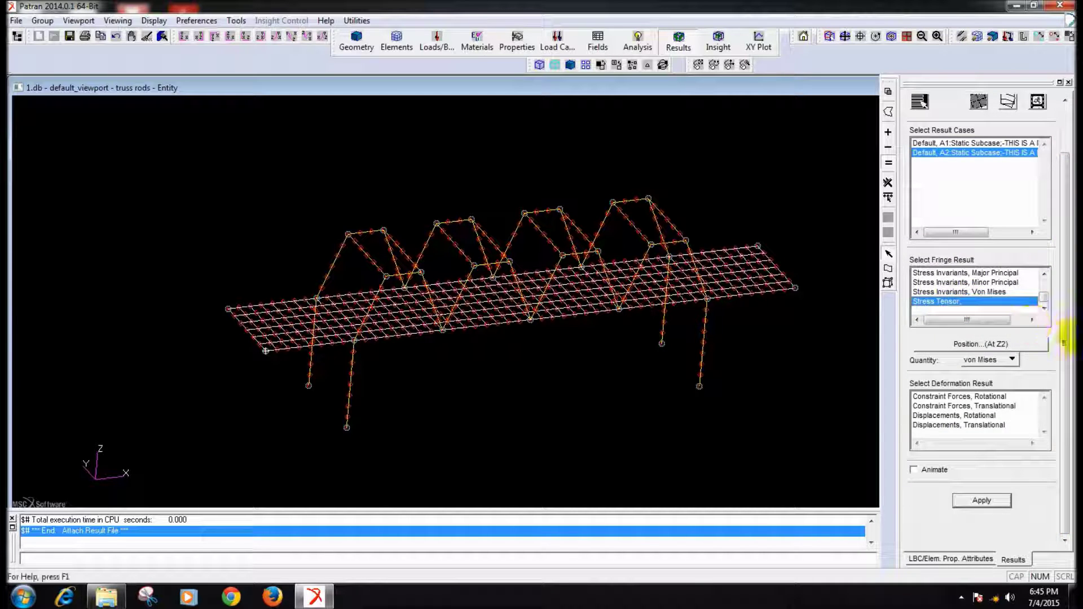
pyautogui.click(1027, 345)
pyautogui.click(934, 142)
pyautogui.click(1009, 475)
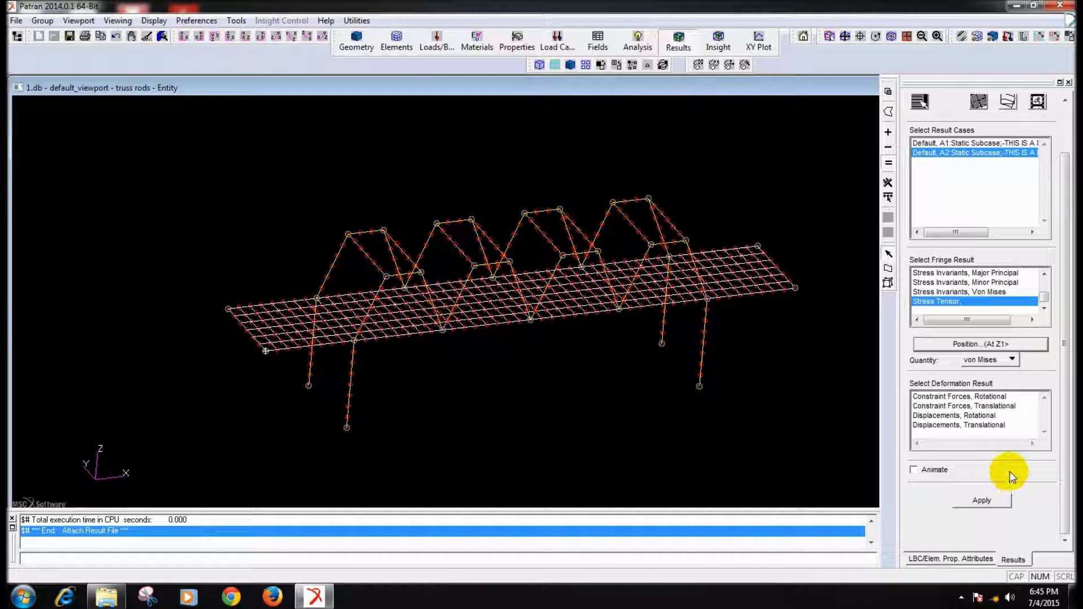
pyautogui.click(985, 499)
# Inspect the deformed stress plot across the whole bridge and clear it from the display
pyautogui.moveTo(737, 442)
pyautogui.mouseDown(button='middle')
pyautogui.moveTo(716, 423)
pyautogui.moveTo(724, 417)
pyautogui.moveTo(730, 431)
pyautogui.mouseUp(button='middle')
pyautogui.scroll(1, 728, 431)
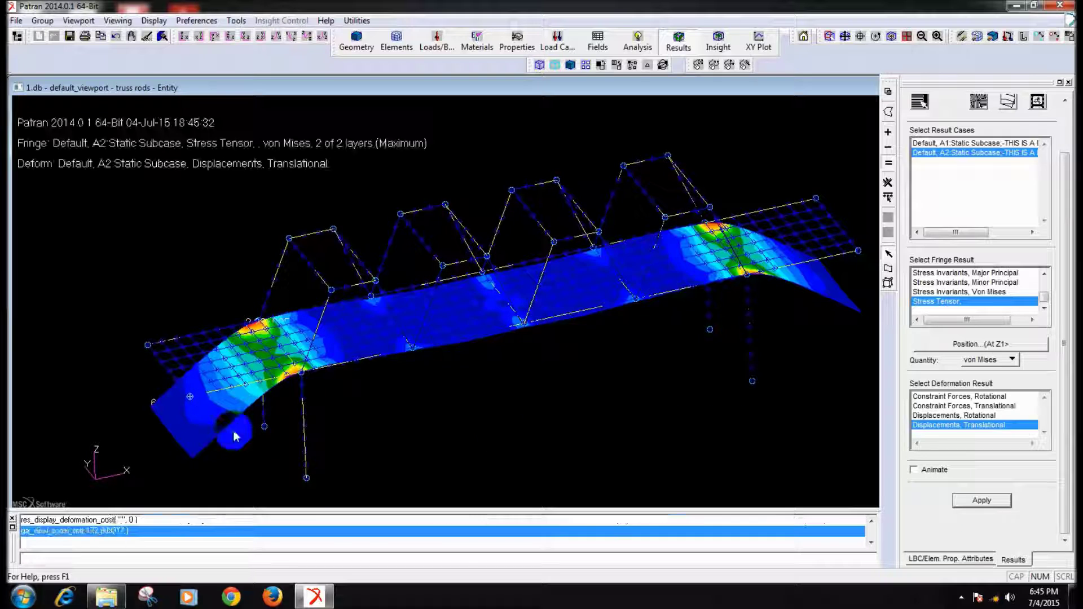
pyautogui.moveTo(134, 316); pyautogui.dragTo(126, 300, button='middle')
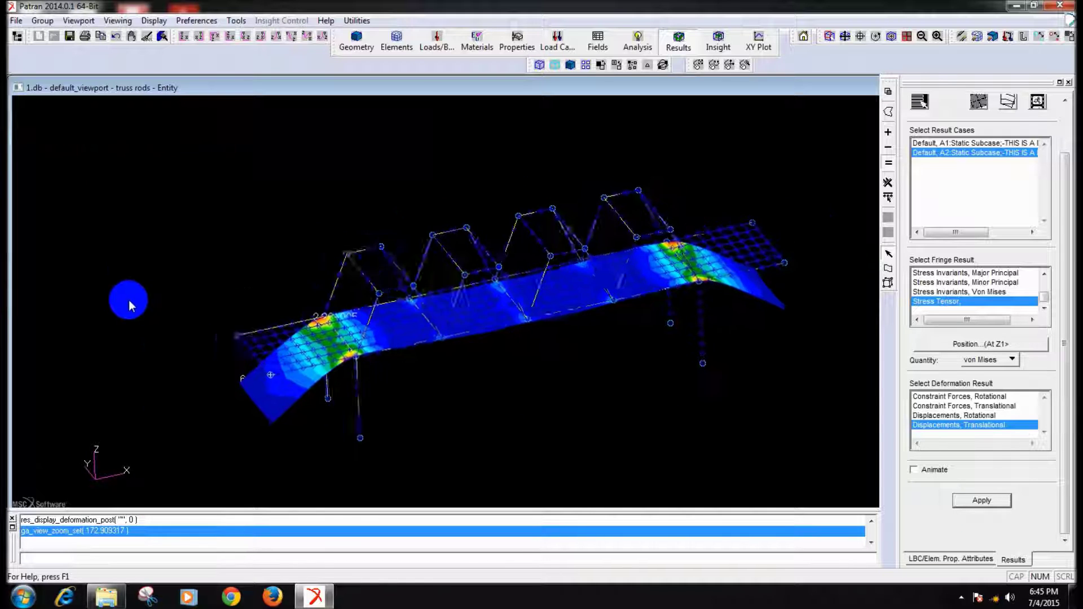
pyautogui.scroll(-1, 561, 430)
pyautogui.moveTo(557, 427)
pyautogui.mouseDown(button='middle')
pyautogui.moveTo(551, 444)
pyautogui.moveTo(543, 425)
pyautogui.moveTo(550, 442)
pyautogui.moveTo(551, 431)
pyautogui.moveTo(571, 432)
pyautogui.moveTo(567, 414)
pyautogui.moveTo(576, 422)
pyautogui.moveTo(561, 423)
pyautogui.moveTo(575, 432)
pyautogui.moveTo(556, 420)
pyautogui.moveTo(566, 436)
pyautogui.mouseUp(button='middle')
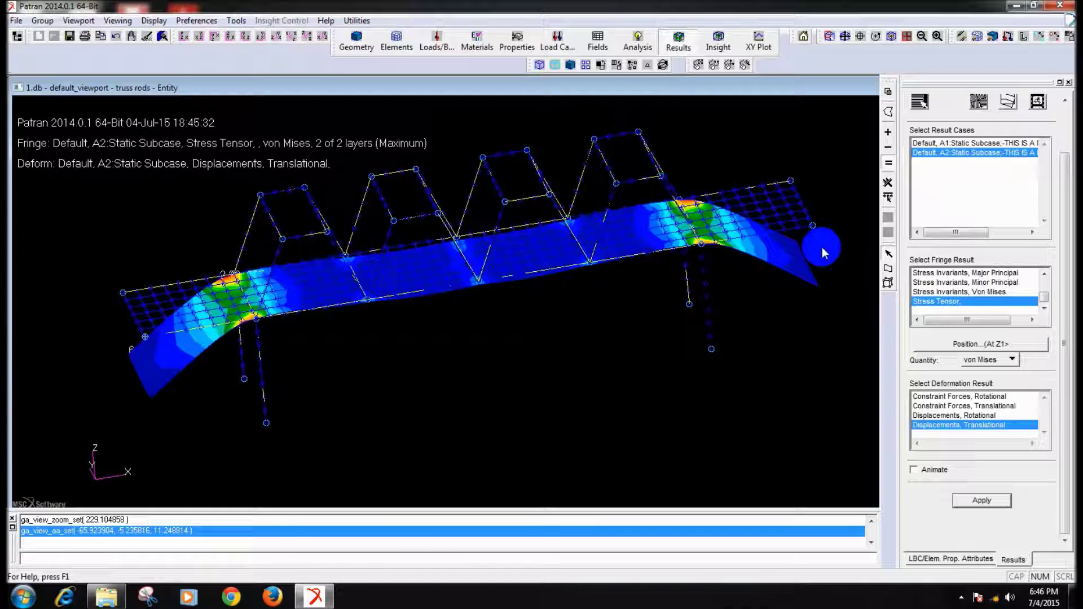
pyautogui.click(146, 36)
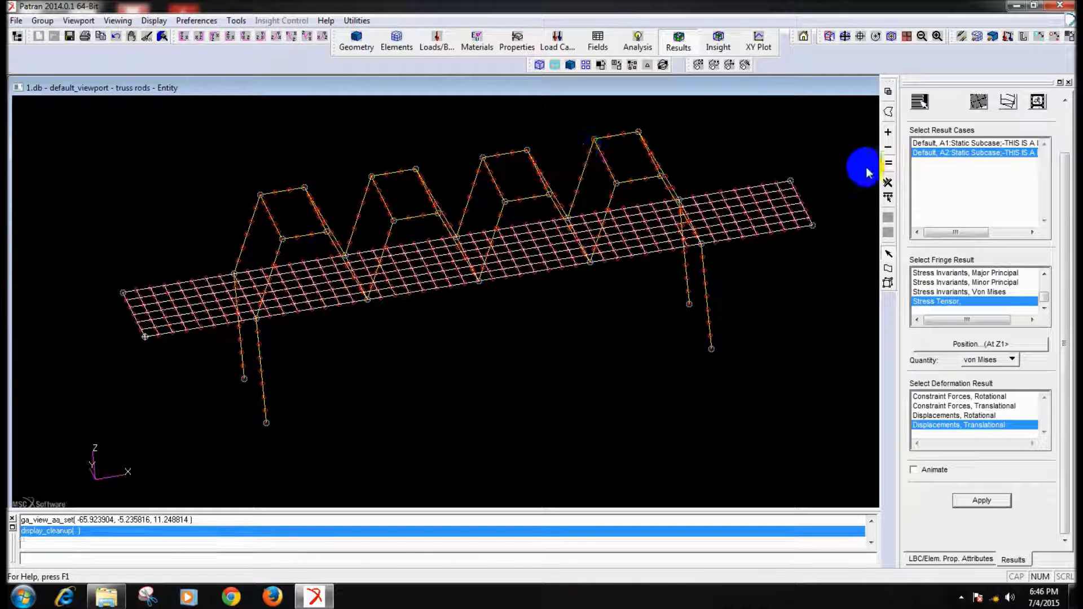
# Select the nodal displacement set 123 for modification and review its input data
pyautogui.scroll(2, 1059, 415)
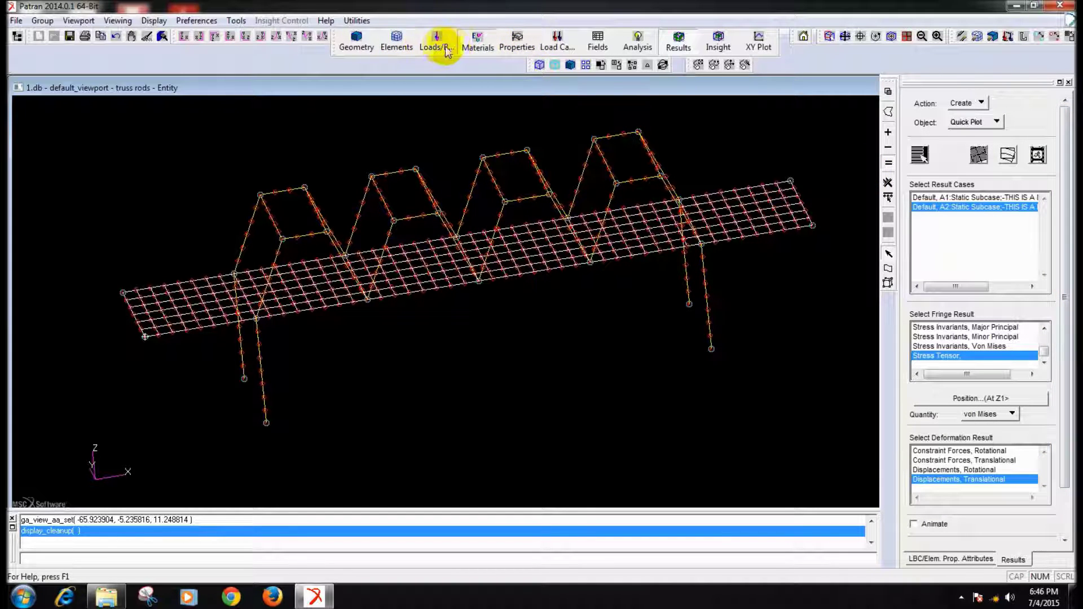
pyautogui.click(439, 50)
pyautogui.scroll(3, 1058, 169)
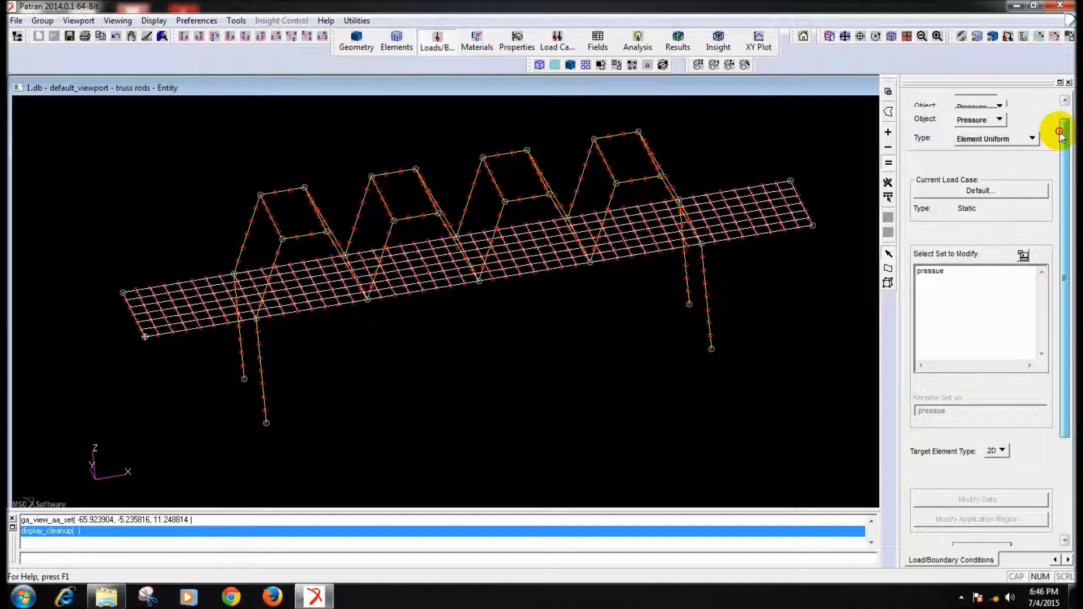
pyautogui.click(979, 125)
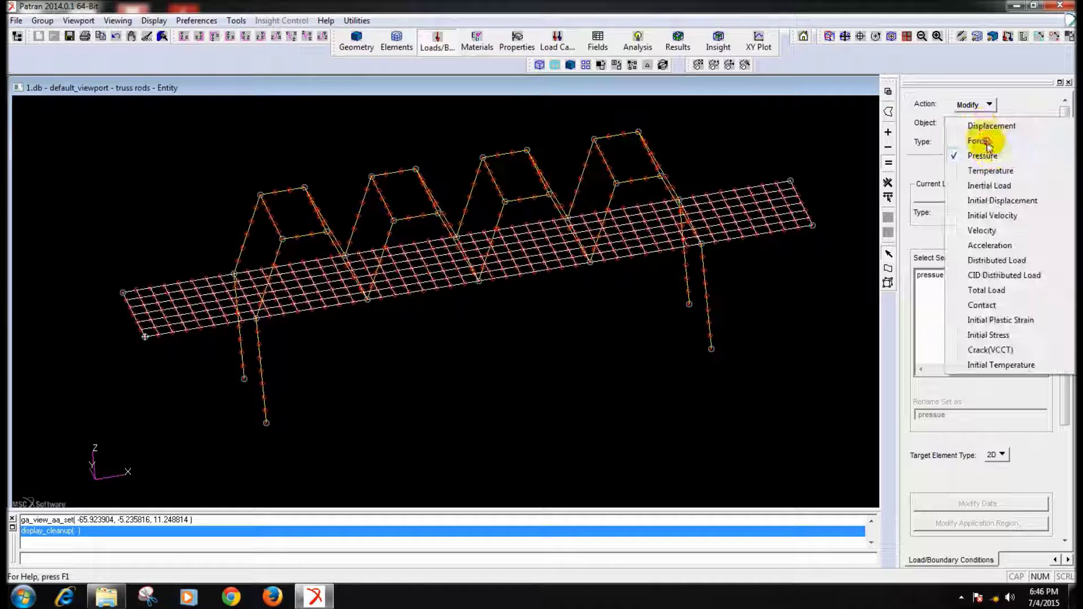
pyautogui.click(1016, 124)
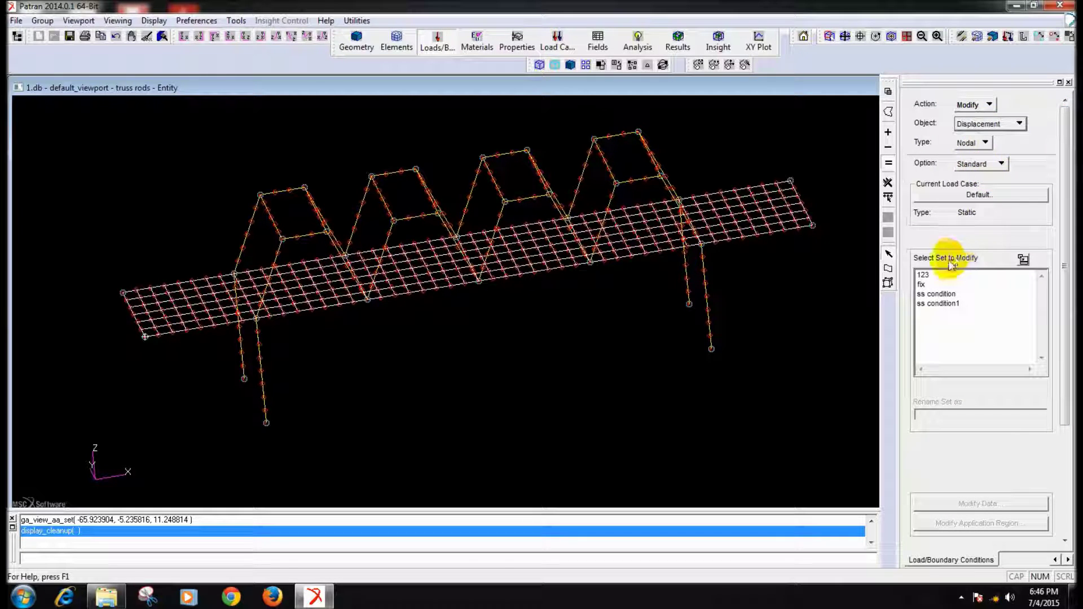
pyautogui.click(924, 275)
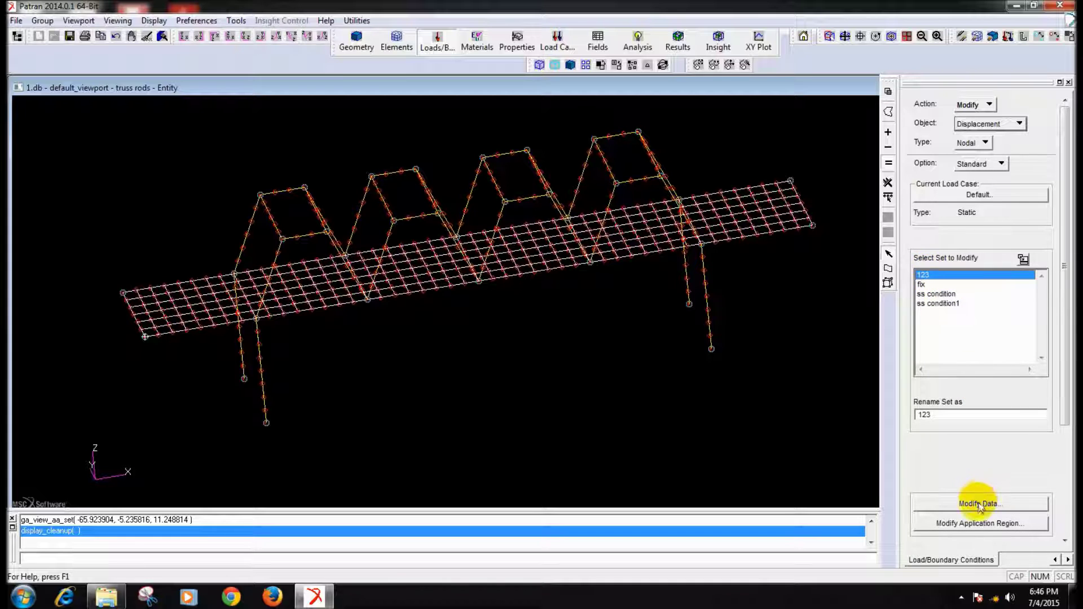
pyautogui.click(979, 506)
pyautogui.click(804, 431)
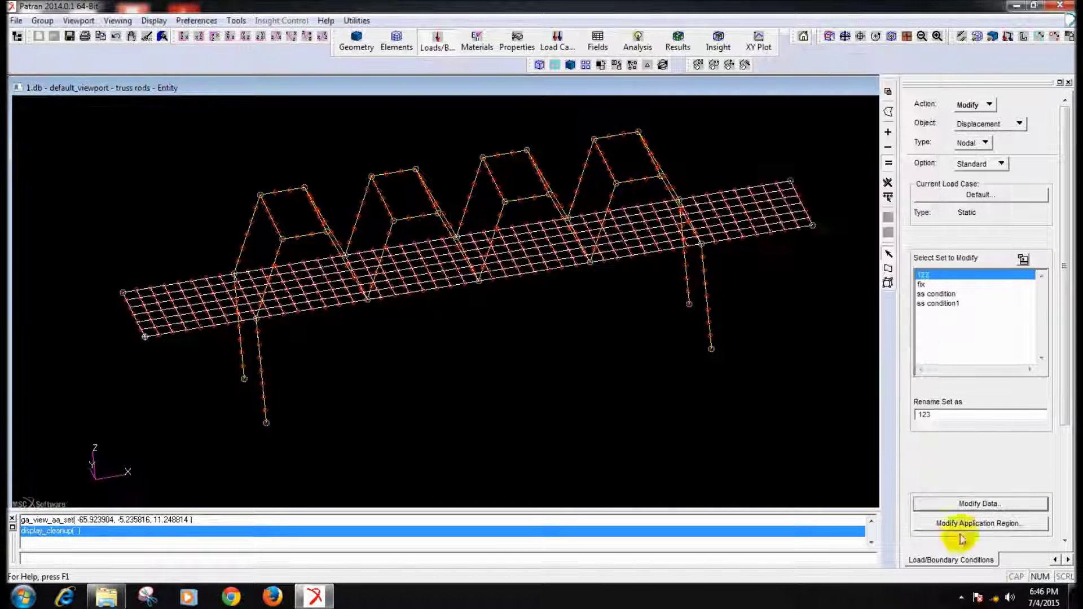
# Add the nodes along the deck's +X end edge, Node 560:614:9, to the application region of set 123
pyautogui.click(991, 525)
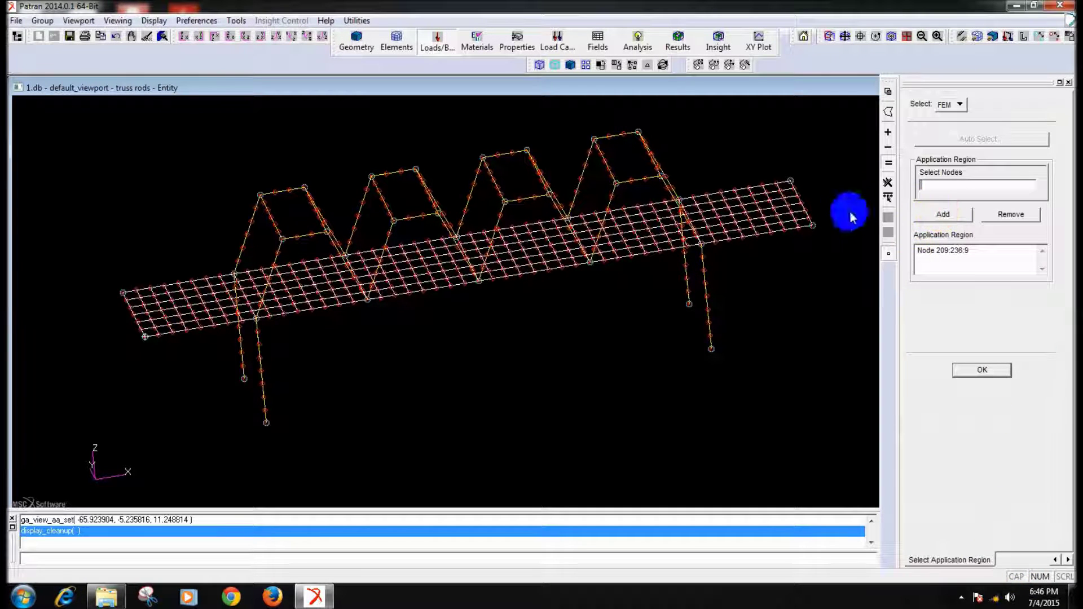
pyautogui.click(791, 180)
pyautogui.moveTo(796, 317); pyautogui.dragTo(643, 295, button='middle')
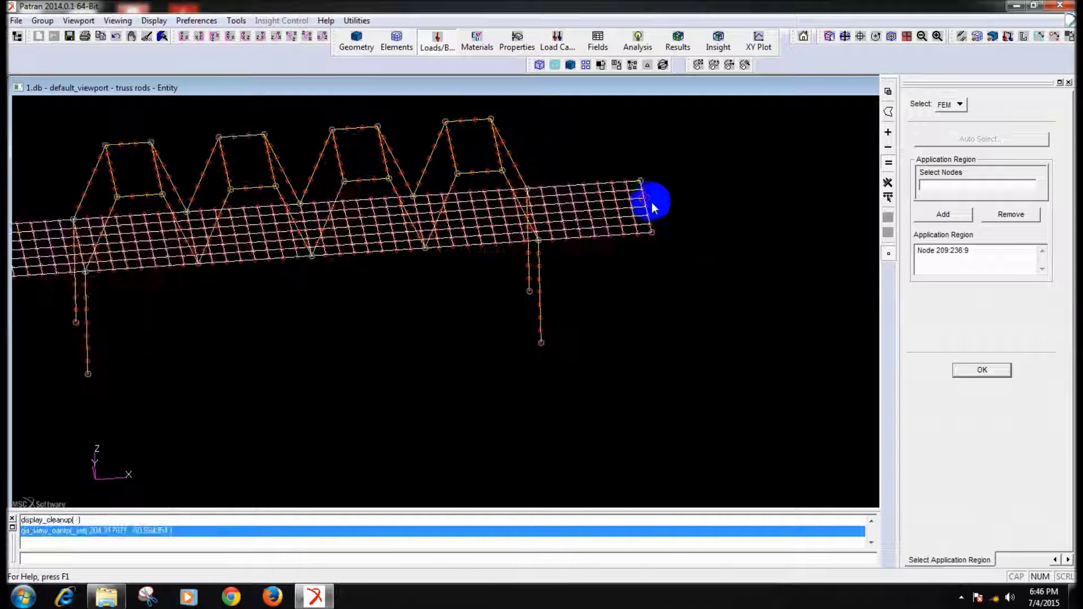
pyautogui.moveTo(637, 174); pyautogui.dragTo(649, 236)
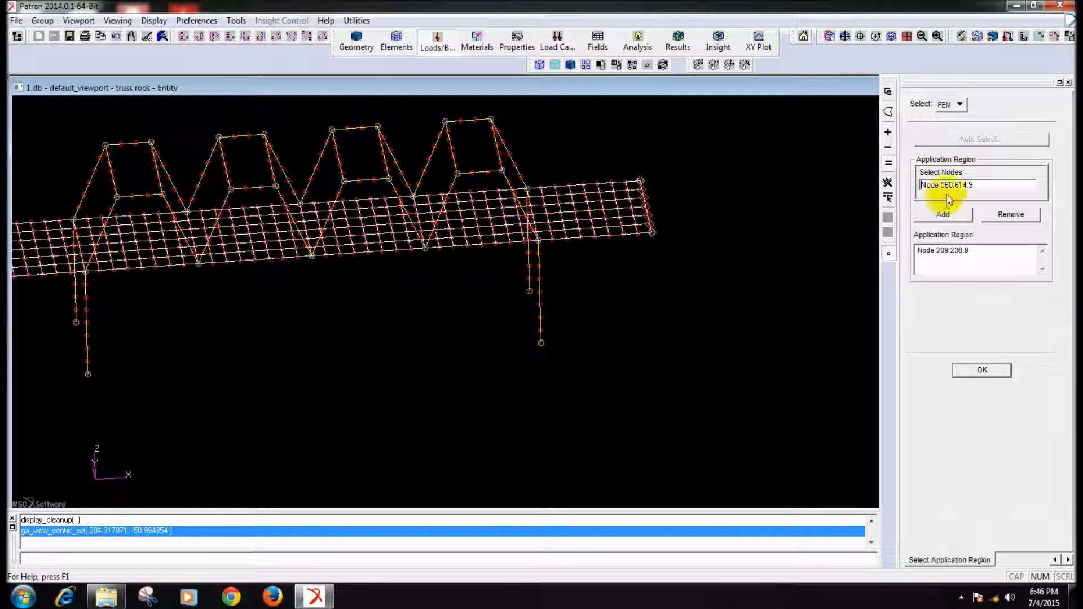
pyautogui.click(943, 215)
# Add the nodes along the deck's opposite end edge, Node 489:543:9, to the region and apply the modified set 123
pyautogui.keyDown('ctrl'); pyautogui.moveTo(731, 382); pyautogui.dragTo(702, 415, button='middle'); pyautogui.keyUp('ctrl')
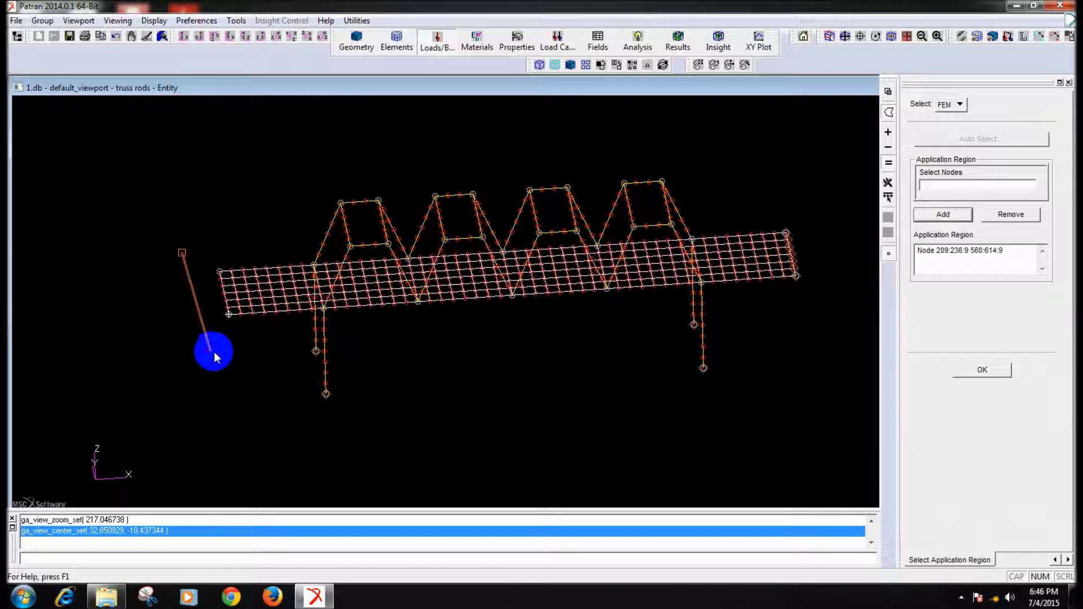
pyautogui.moveTo(227, 288); pyautogui.dragTo(228, 259)
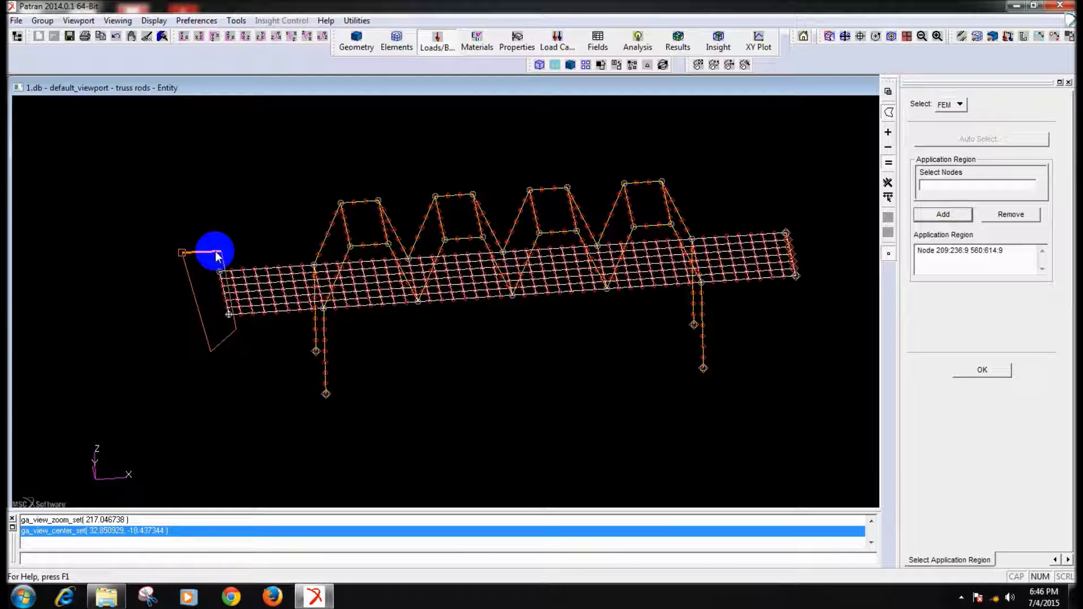
pyautogui.click(182, 253)
pyautogui.click(963, 214)
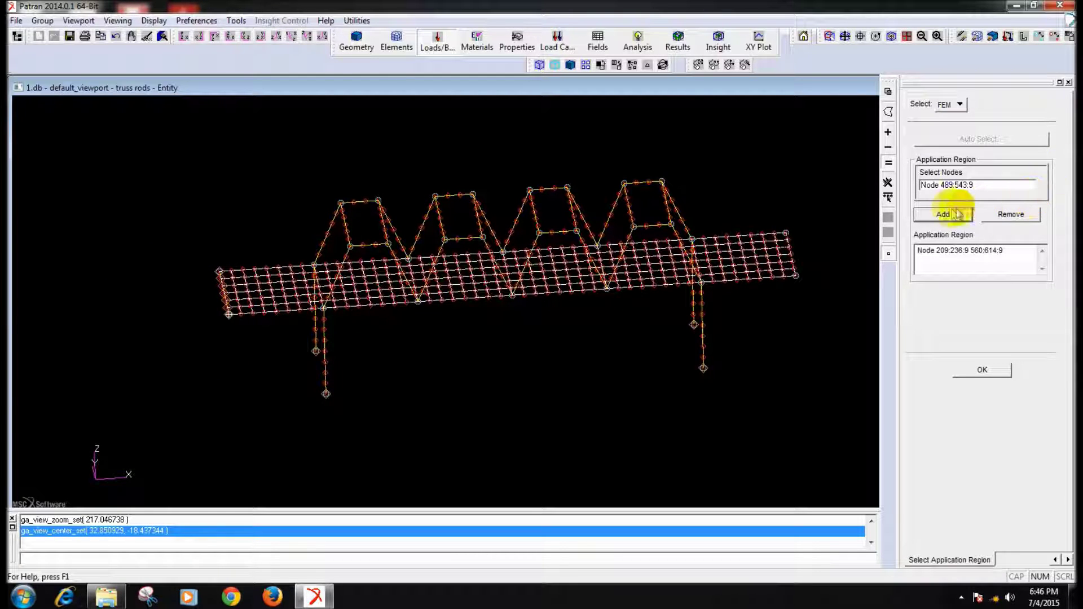
pyautogui.click(982, 370)
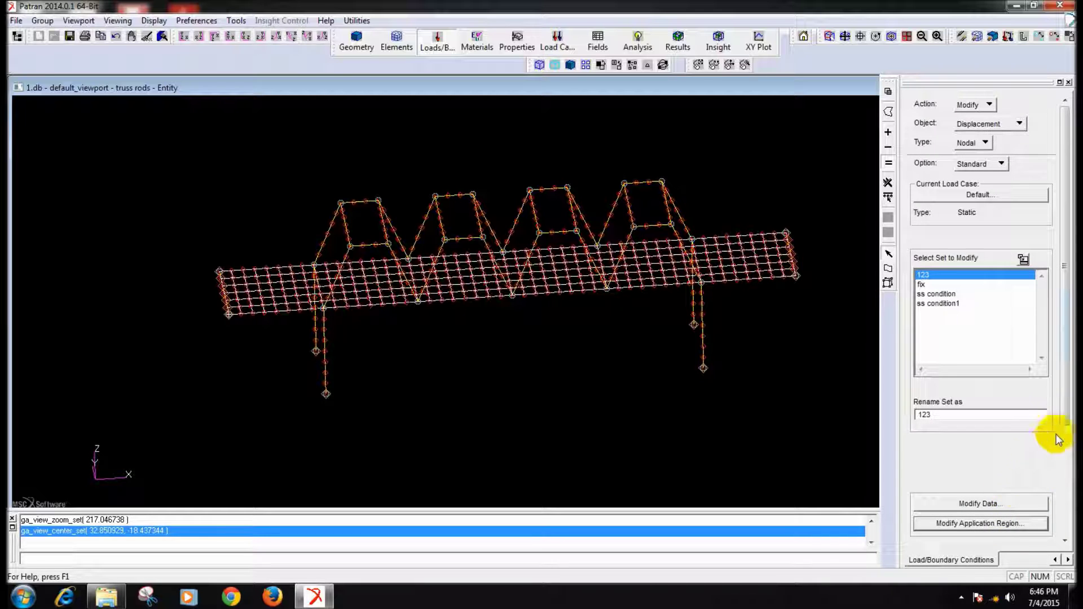
pyautogui.scroll(-3, 1056, 435)
pyautogui.click(979, 450)
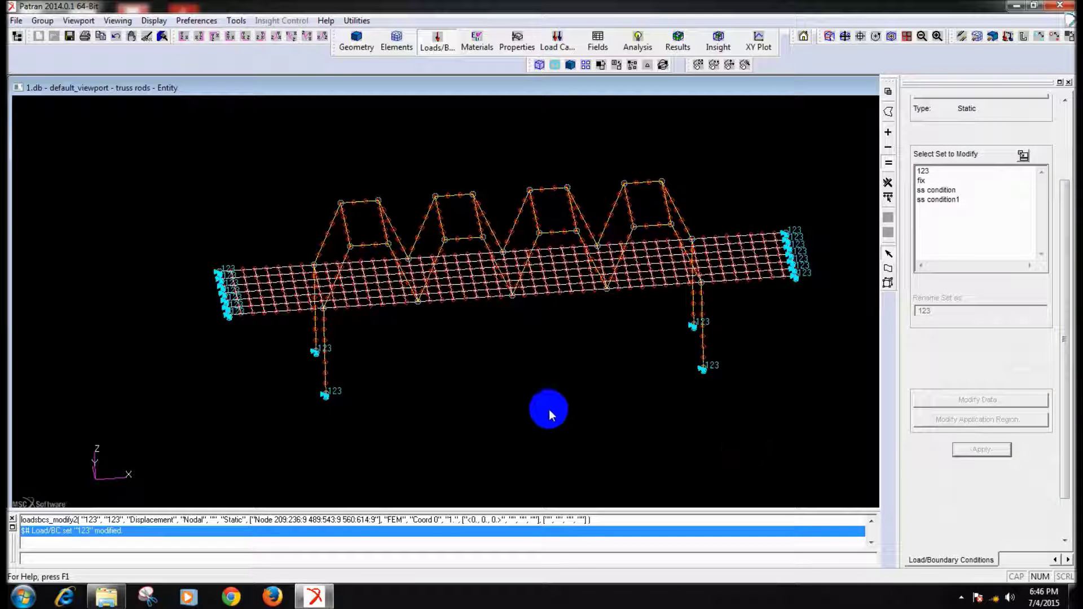
# Generate the MSC Nastran analysis deck for the entire model under job 1, overwriting the existing job
pyautogui.moveTo(550, 414); pyautogui.dragTo(556, 411, button='middle')
pyautogui.click(638, 40)
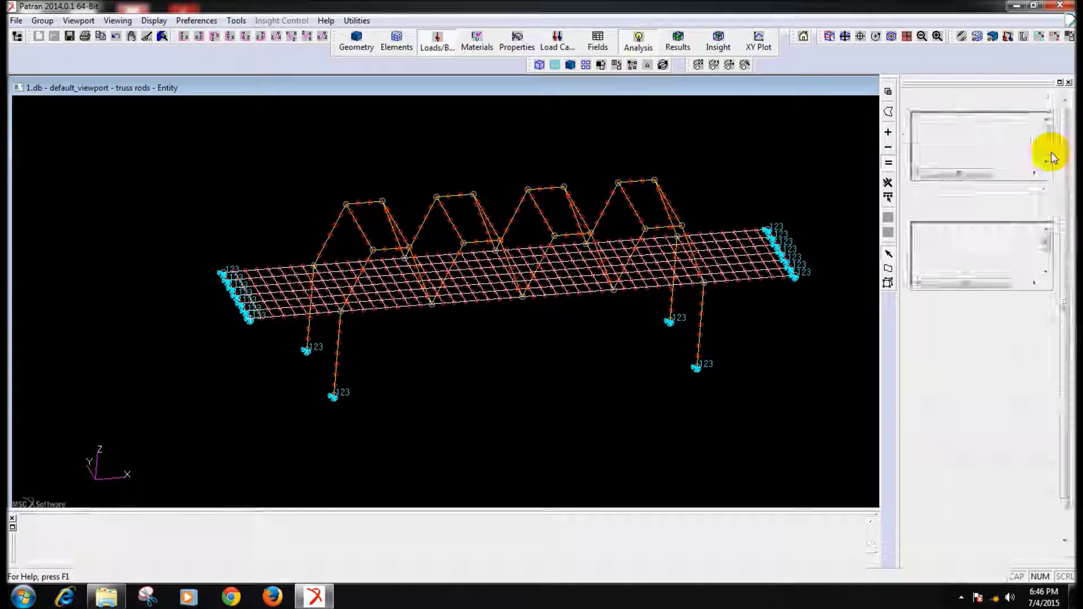
pyautogui.click(1004, 107)
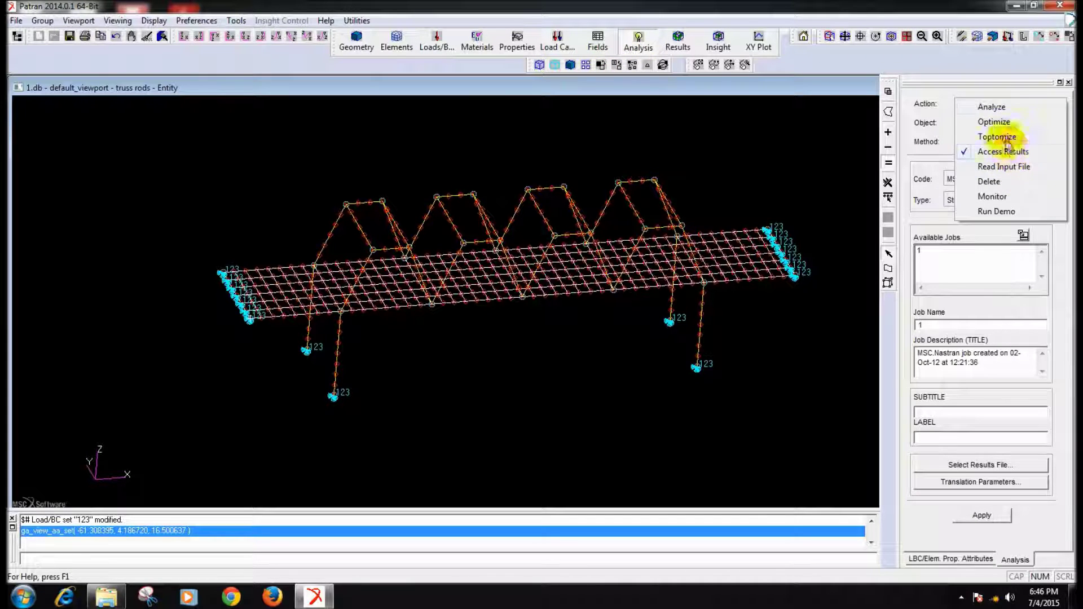
pyautogui.click(996, 106)
pyautogui.scroll(-2, 1047, 266)
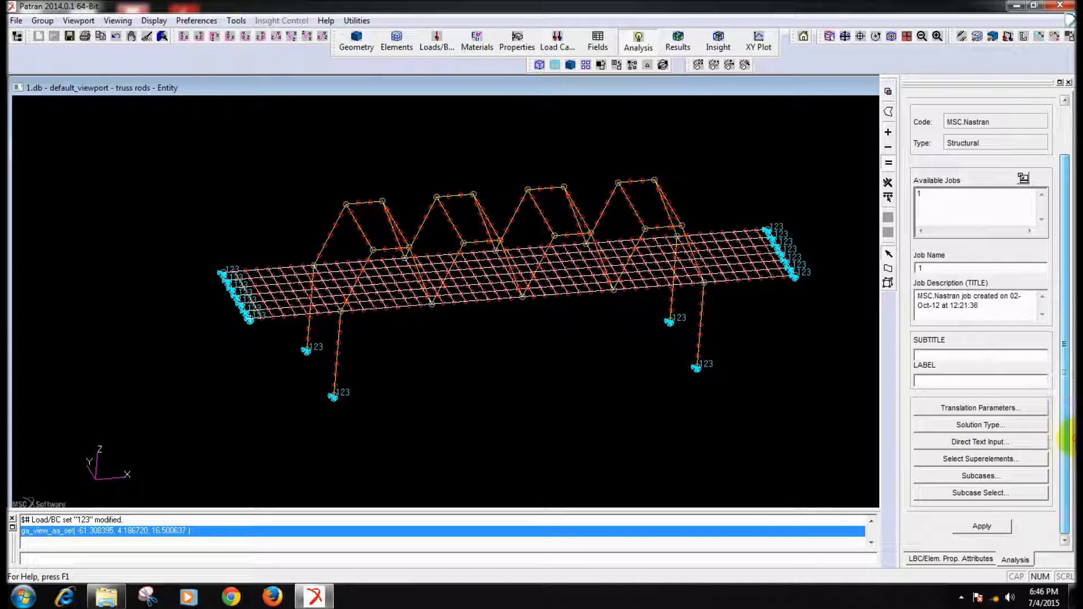
pyautogui.click(982, 527)
pyautogui.click(461, 347)
pyautogui.click(459, 347)
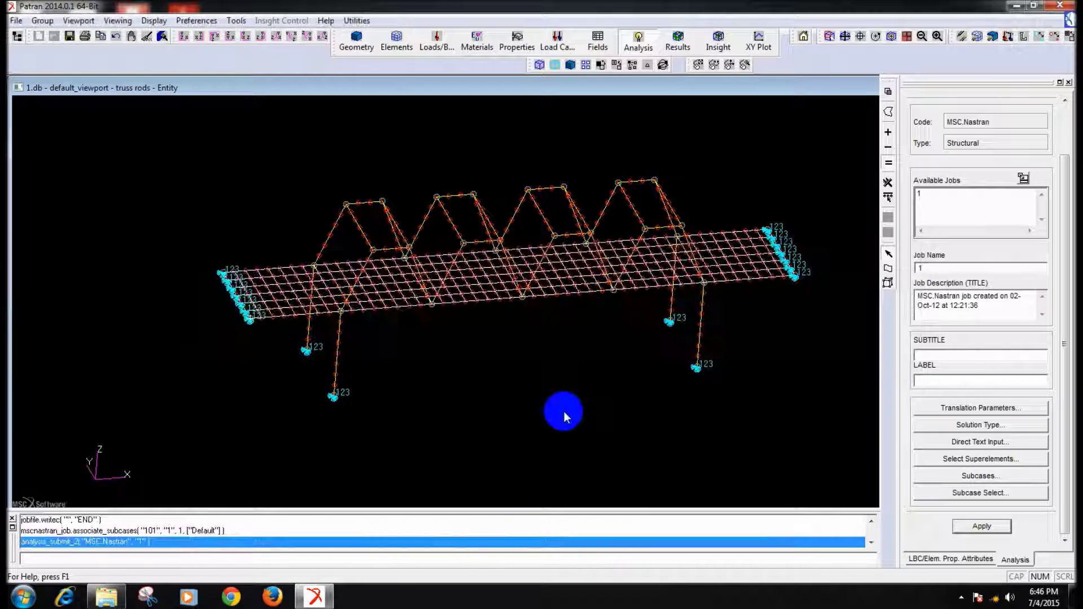
pyautogui.click(1016, 8)
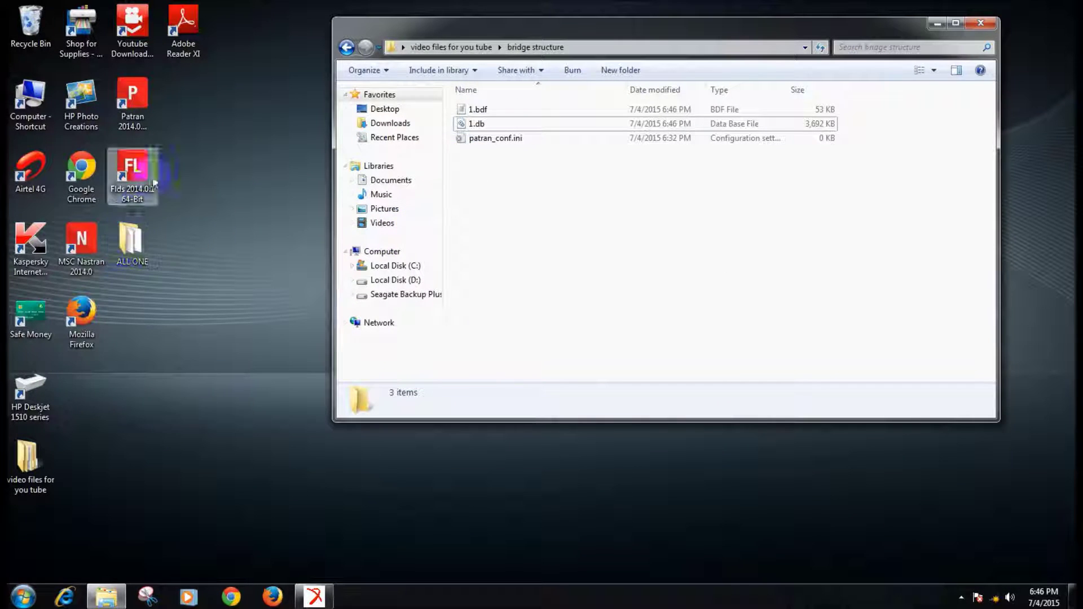
pyautogui.doubleClick(81, 242)
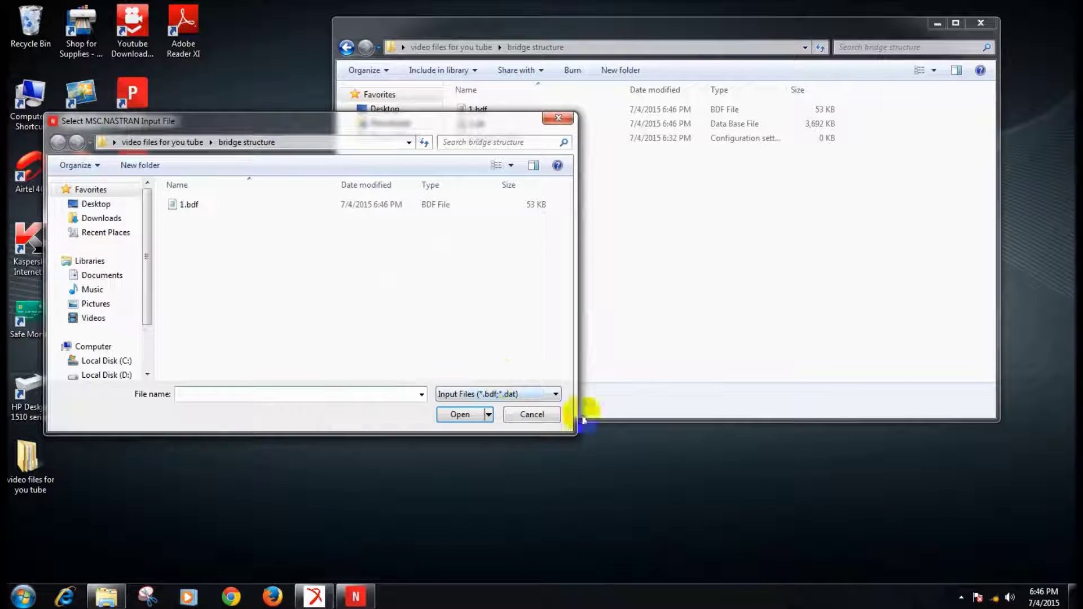
pyautogui.click(544, 424)
pyautogui.click(326, 603)
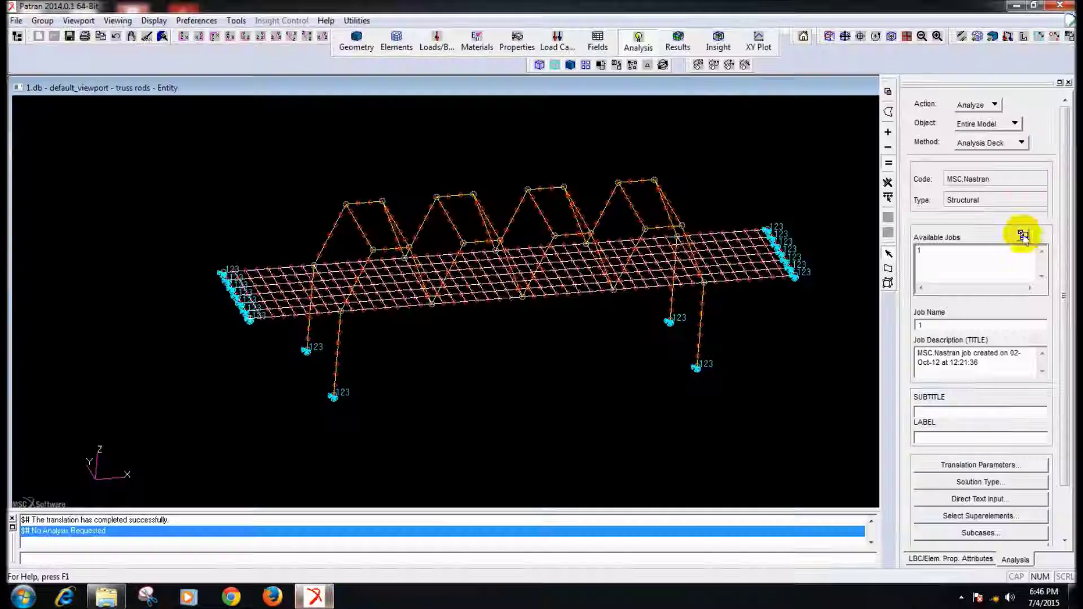
# Delete the existing analysis job 1 together with its 1.bdf file
pyautogui.click(985, 105)
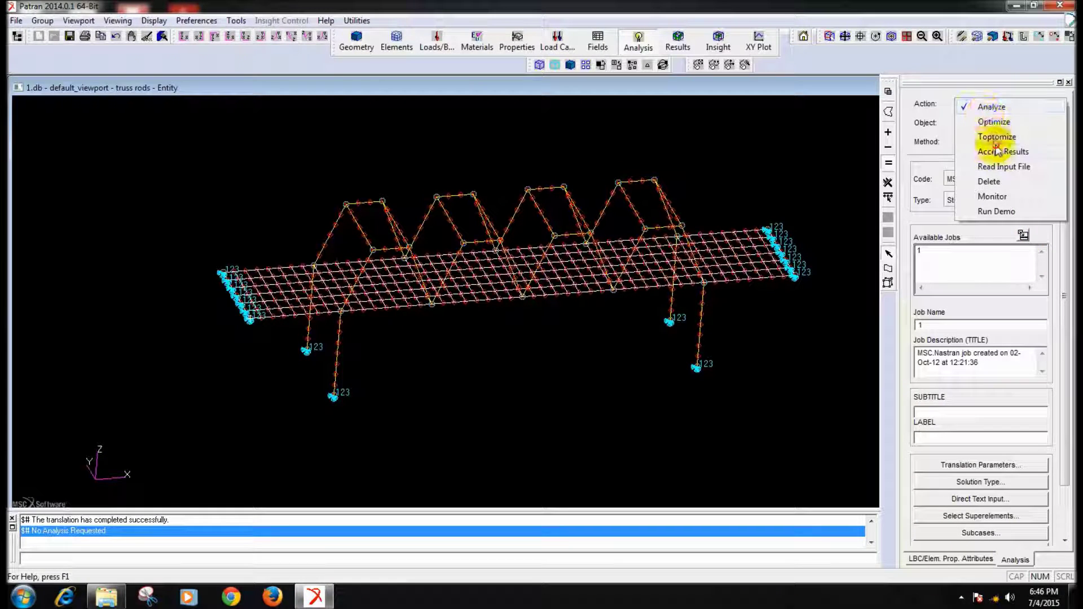
pyautogui.click(999, 182)
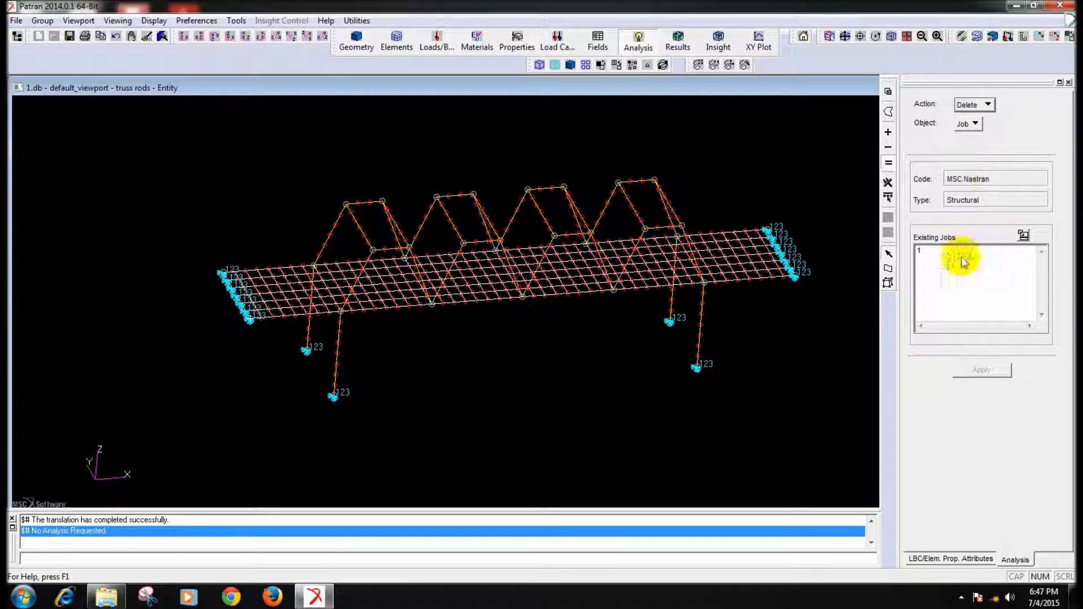
pyautogui.click(927, 252)
pyautogui.click(976, 372)
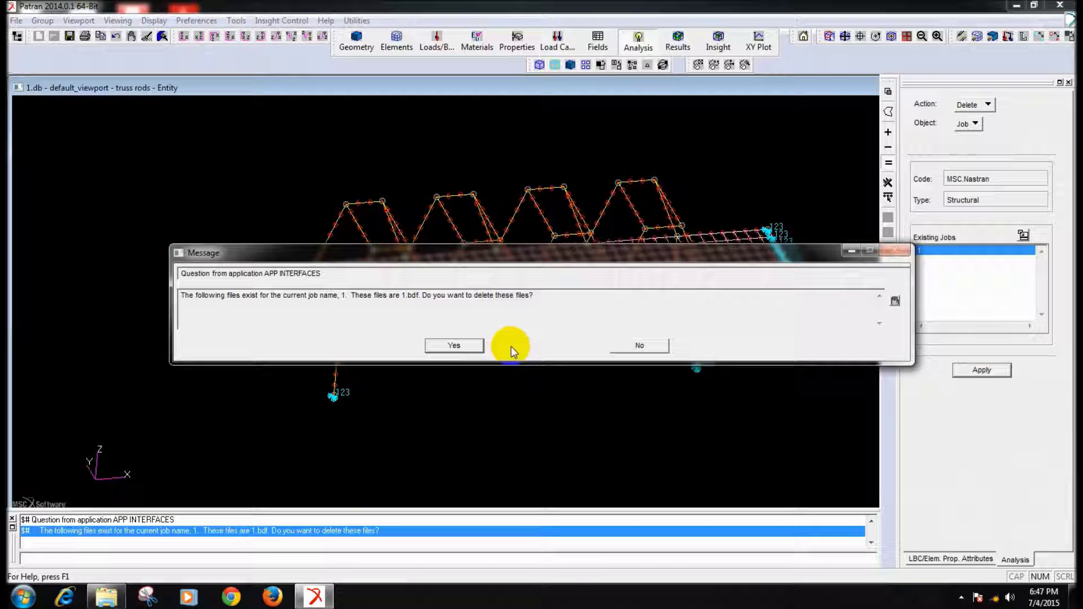
pyautogui.click(474, 350)
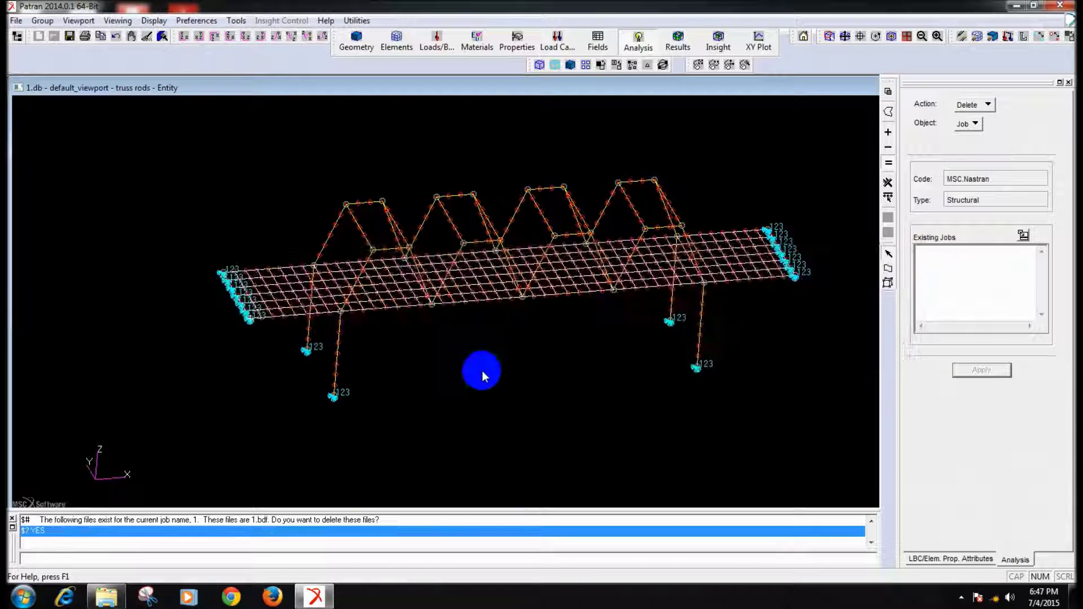
# Create a fresh analysis deck for the entire model under job name 1
pyautogui.click(977, 105)
pyautogui.click(987, 109)
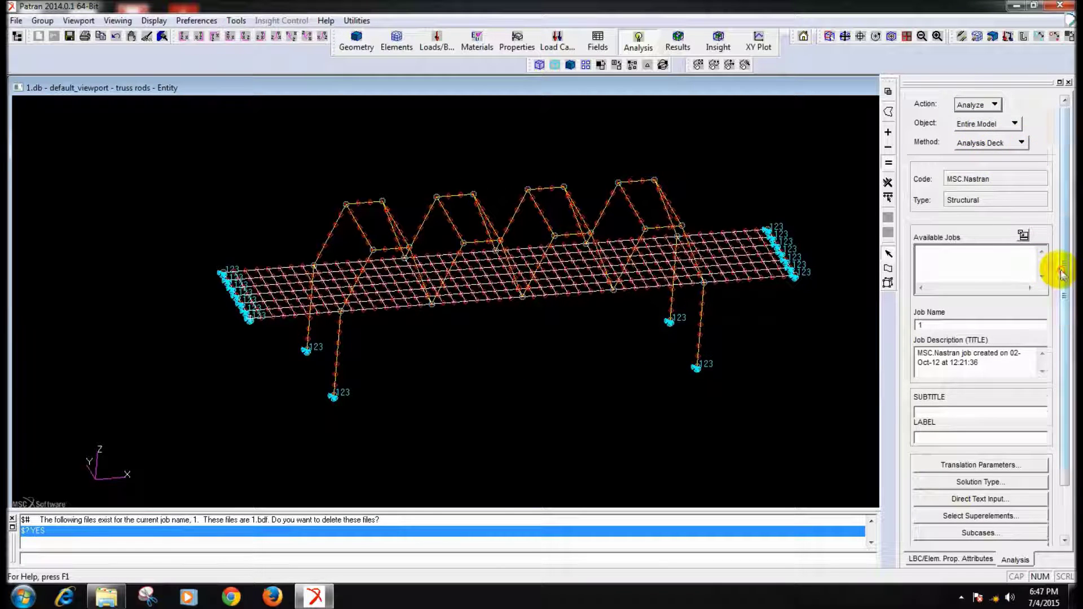
pyautogui.scroll(-5, 1062, 275)
pyautogui.click(979, 523)
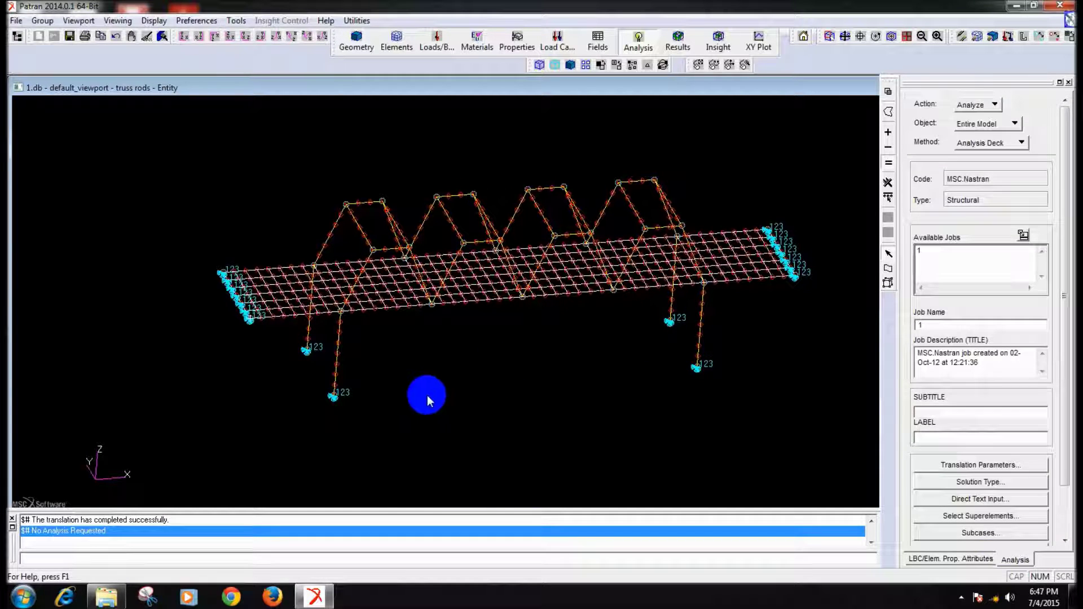
# Switch to MSC Nastran and run the input file 1.bdf from the bridge structure folder
pyautogui.click(1031, 6)
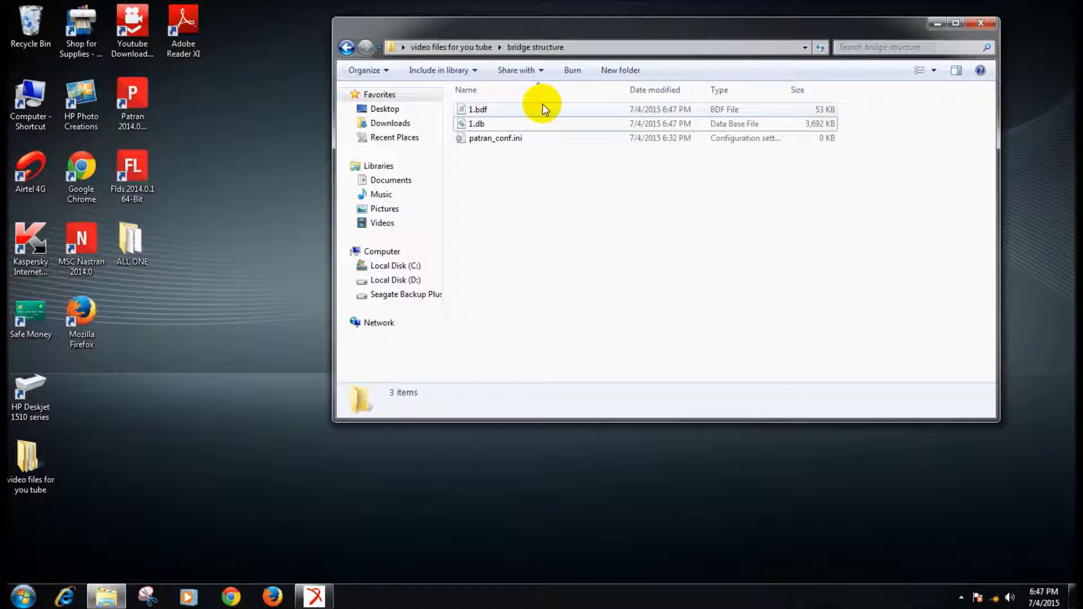
pyautogui.doubleClick(81, 241)
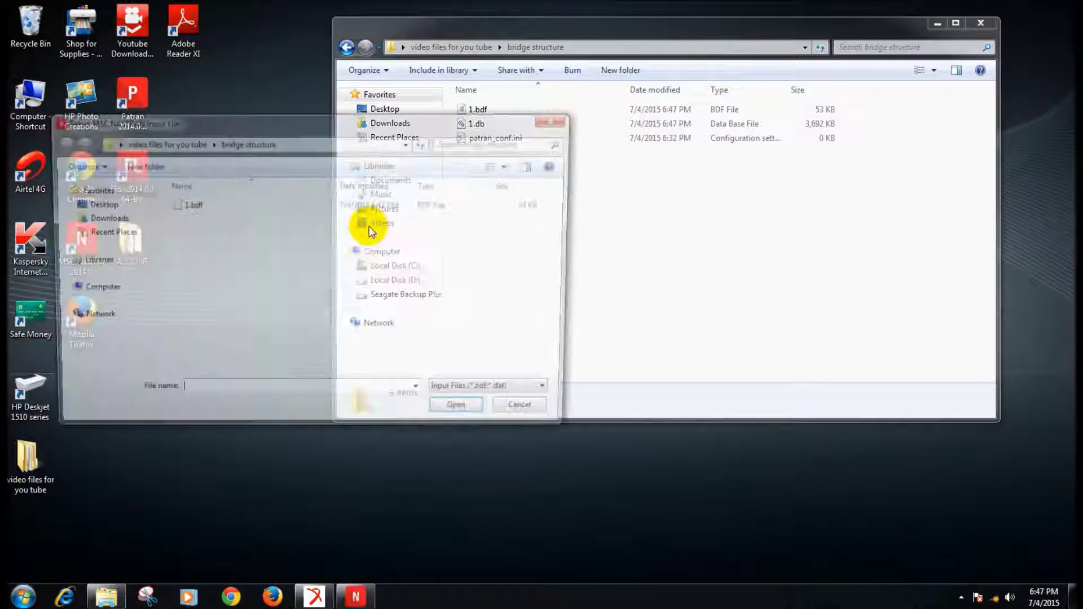
pyautogui.doubleClick(187, 205)
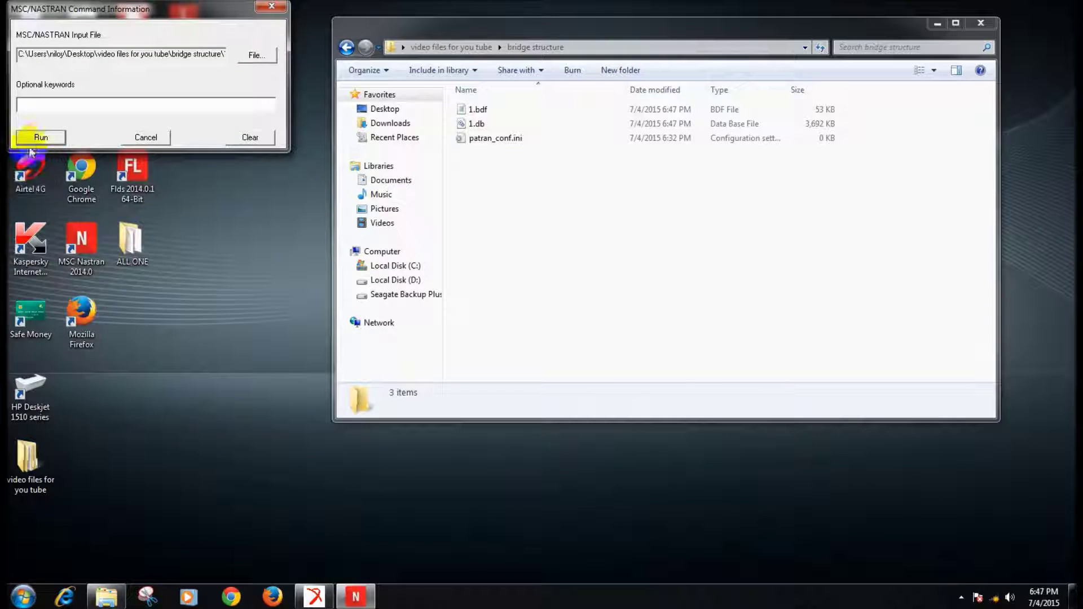
pyautogui.click(33, 140)
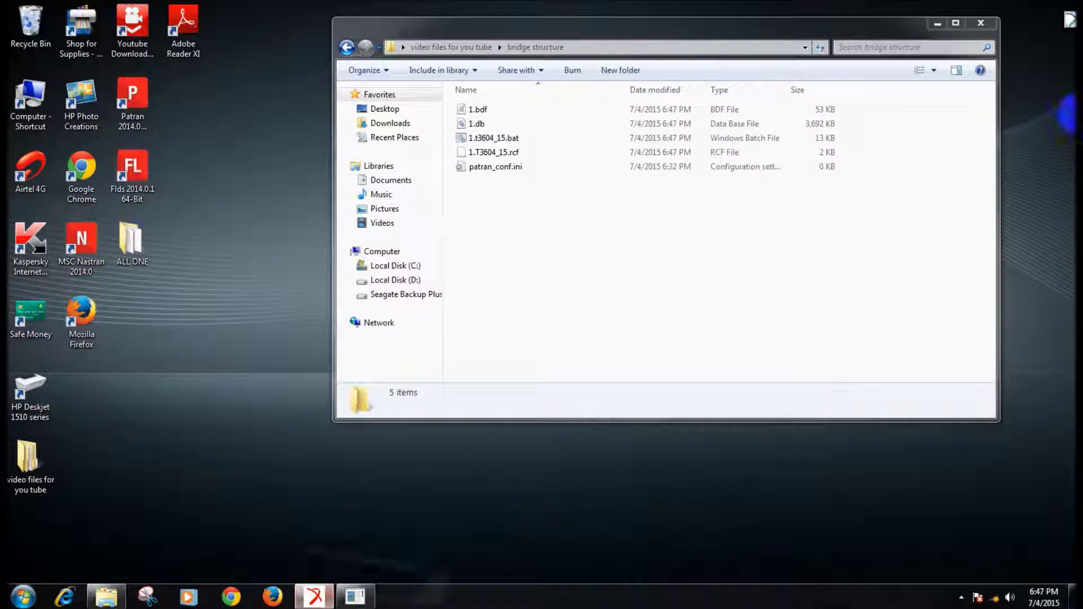
# Return to Patran and attach the results file 1.xdb as result entities
pyautogui.click(307, 600)
pyautogui.click(988, 106)
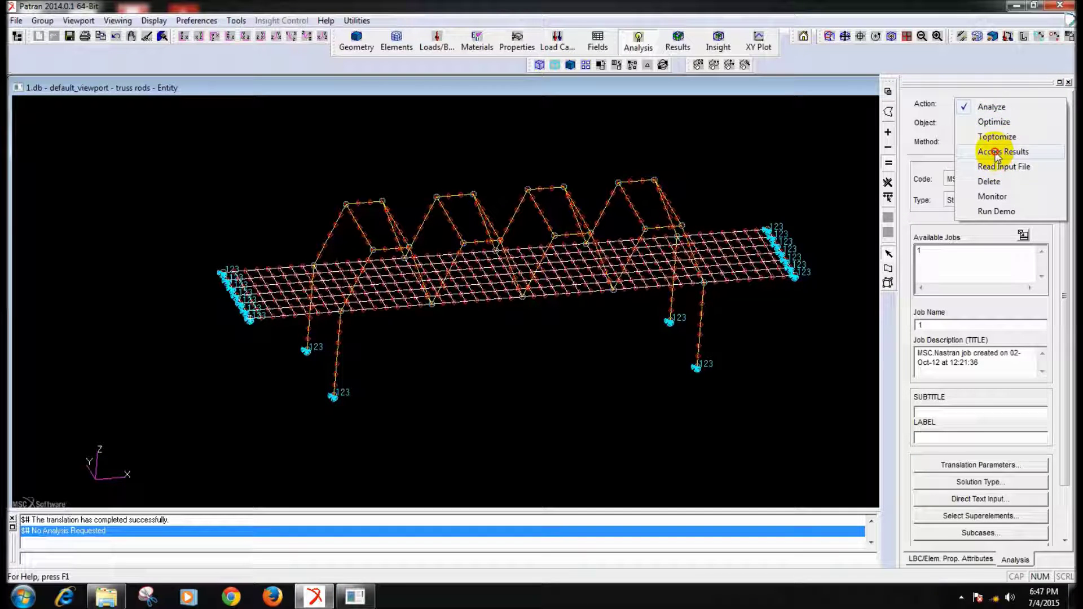
pyautogui.click(996, 152)
pyautogui.click(979, 465)
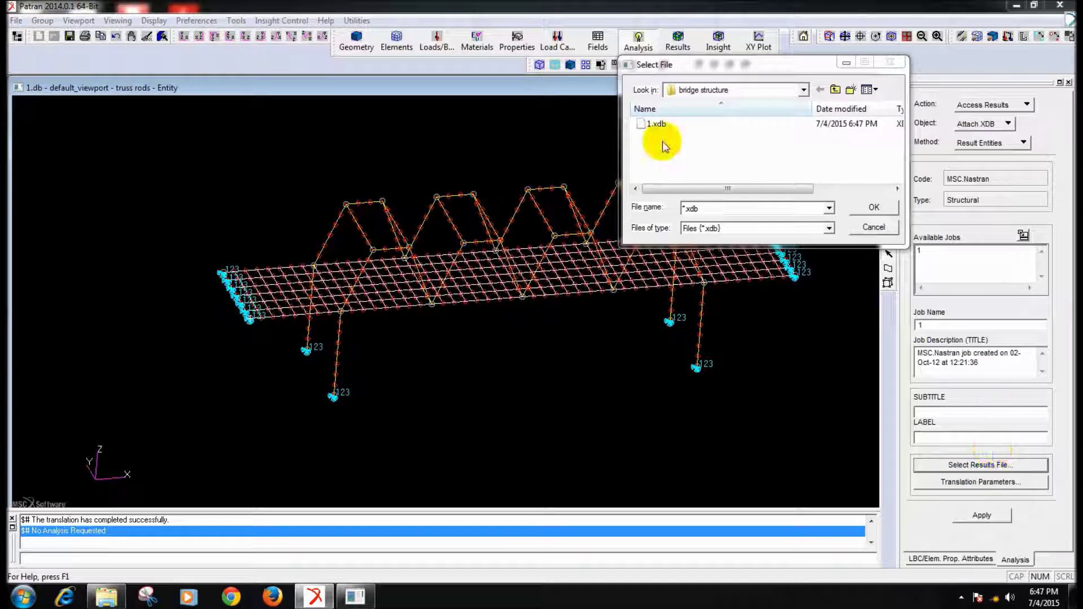
pyautogui.click(656, 125)
pyautogui.click(879, 207)
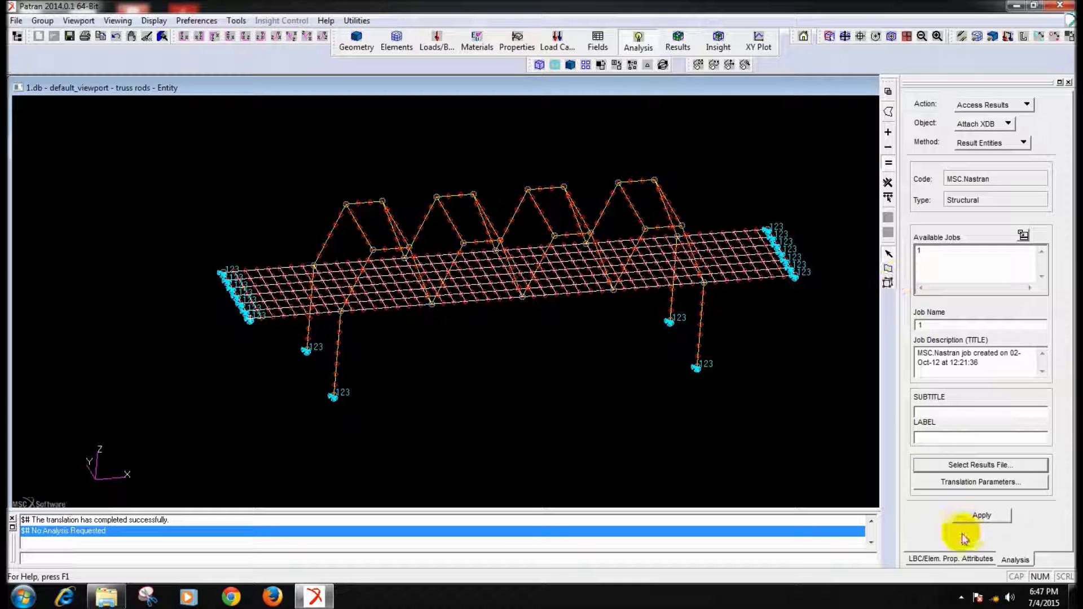
pyautogui.click(974, 523)
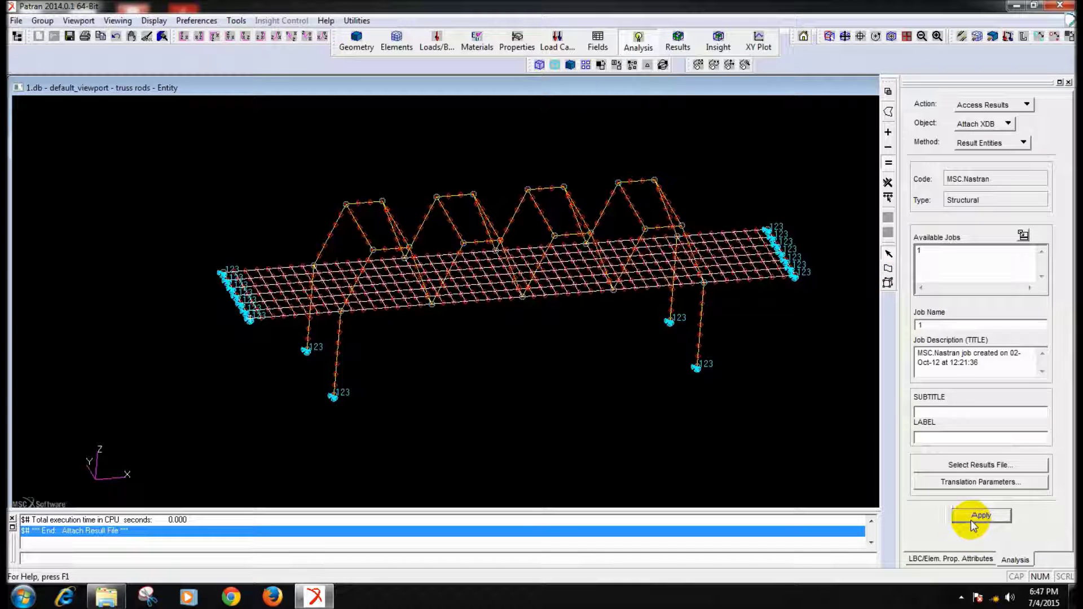
# Delete the default fringe and deformation plots from the results
pyautogui.click(679, 38)
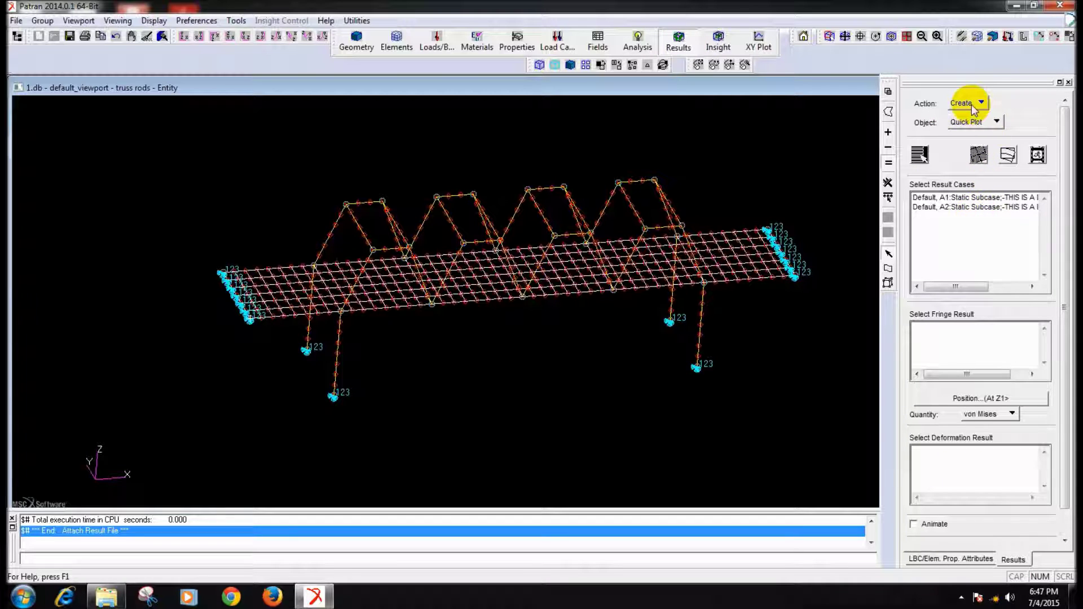
pyautogui.click(966, 102)
pyautogui.click(982, 164)
pyautogui.moveTo(963, 156); pyautogui.dragTo(972, 172)
pyautogui.click(982, 347)
# Delete both static subcase result cases, A1 and A2, and detach their external results files
pyautogui.click(965, 122)
pyautogui.click(980, 139)
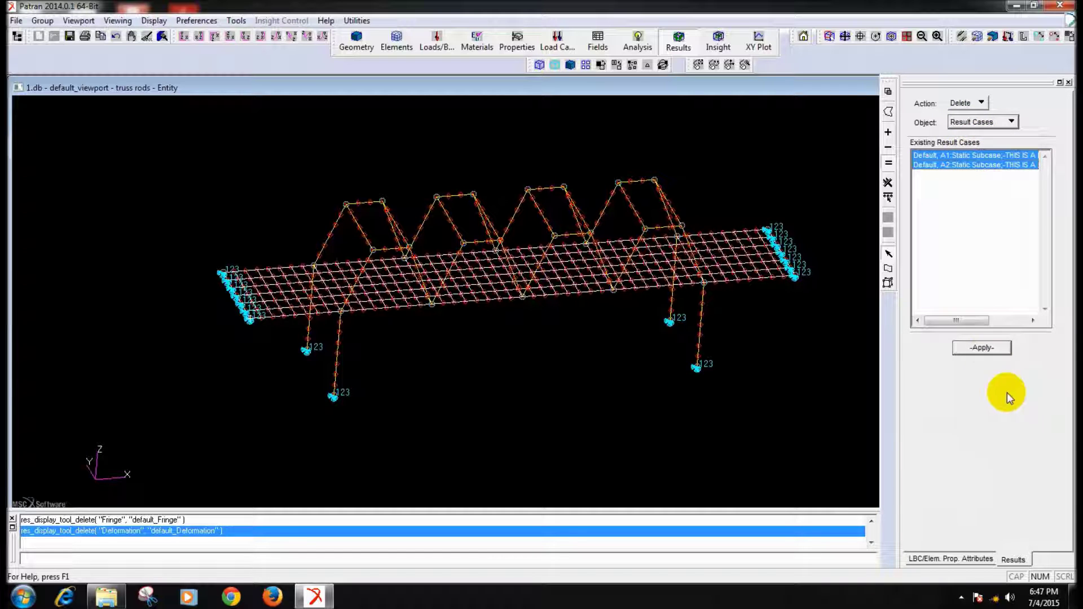
pyautogui.click(982, 347)
pyautogui.click(453, 346)
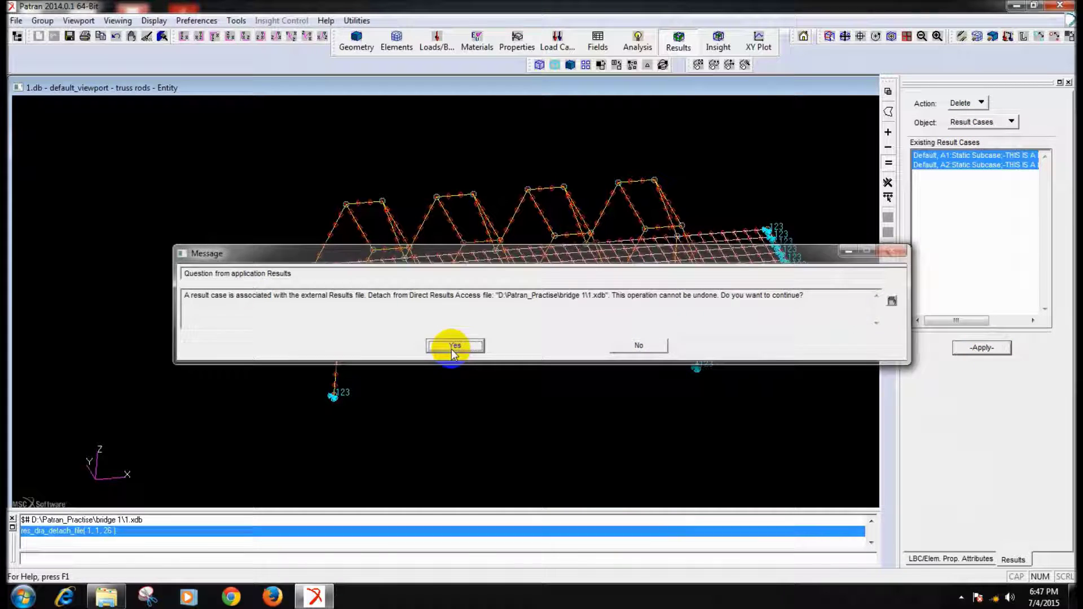
pyautogui.click(455, 346)
pyautogui.click(966, 103)
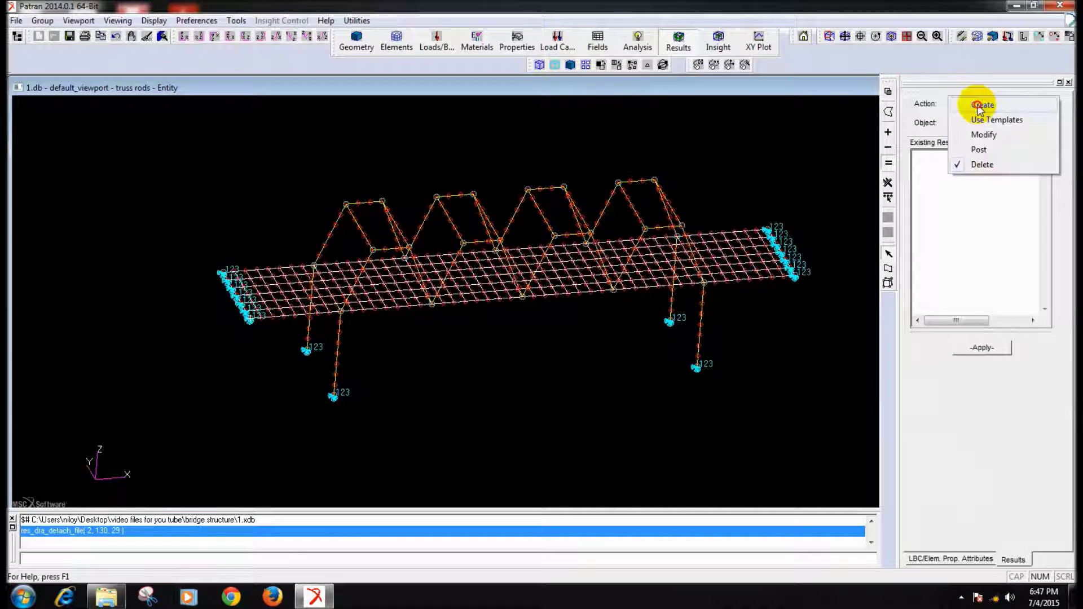
pyautogui.click(982, 105)
# Access the new Nastran results by attaching 1.xdb from the bridge structure folder again
pyautogui.click(639, 45)
pyautogui.click(984, 103)
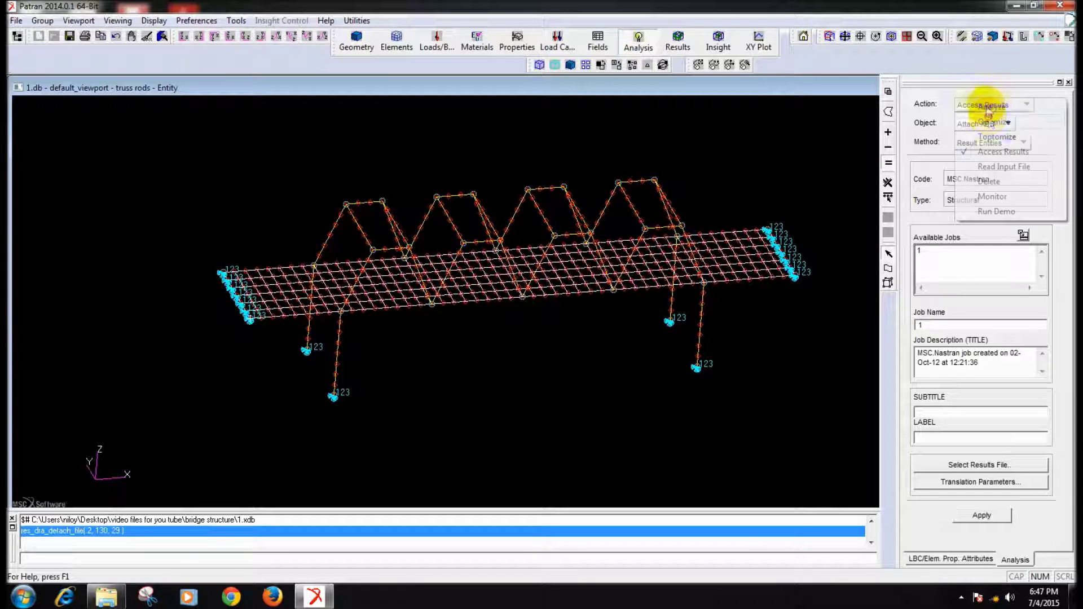
pyautogui.click(1002, 153)
pyautogui.click(982, 465)
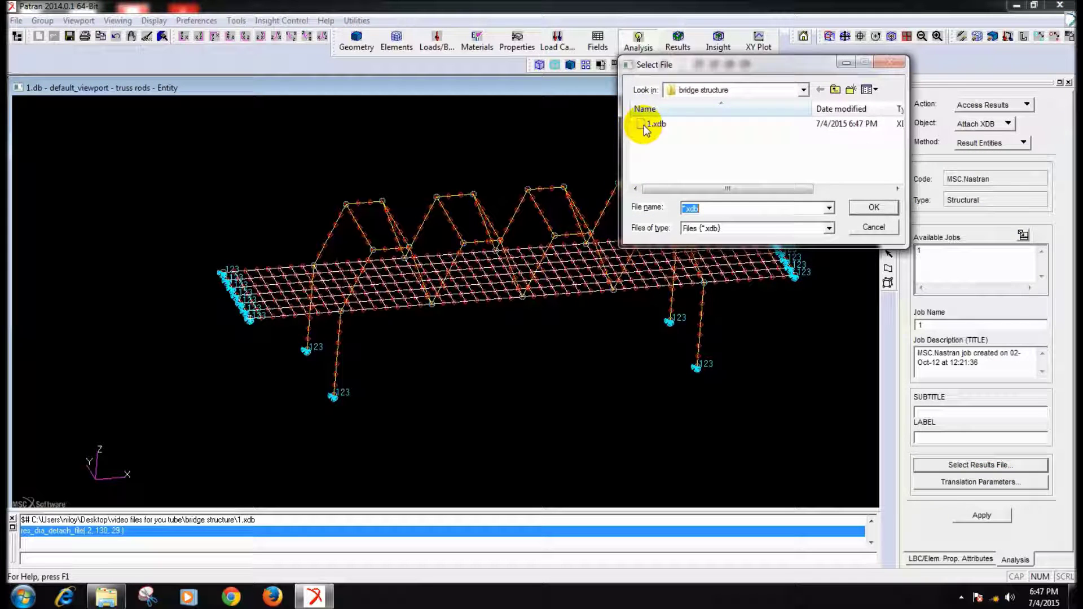
pyautogui.click(818, 123)
pyautogui.click(874, 208)
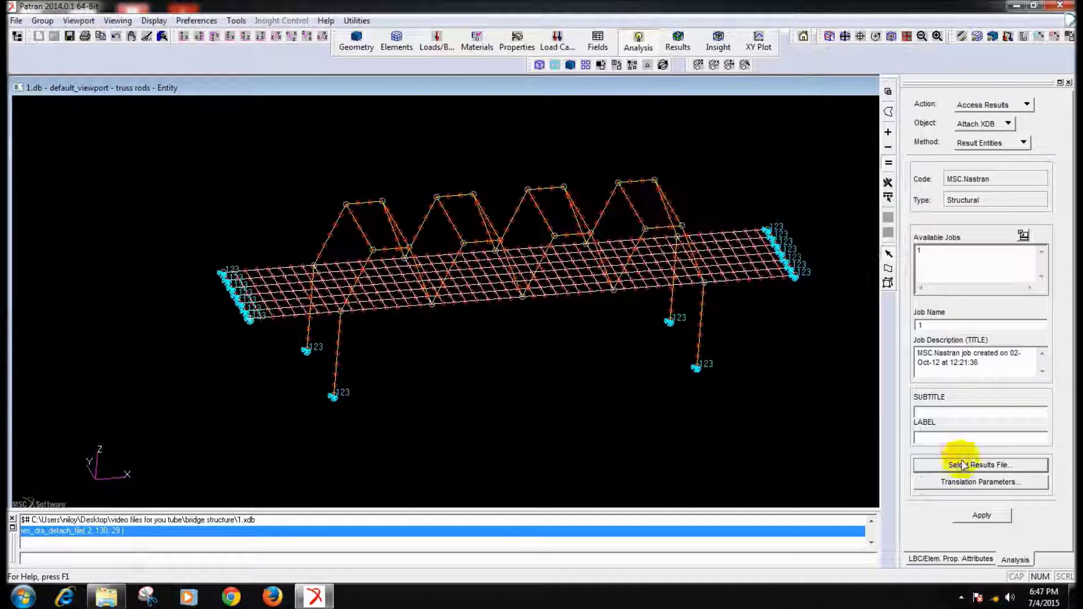
pyautogui.click(982, 516)
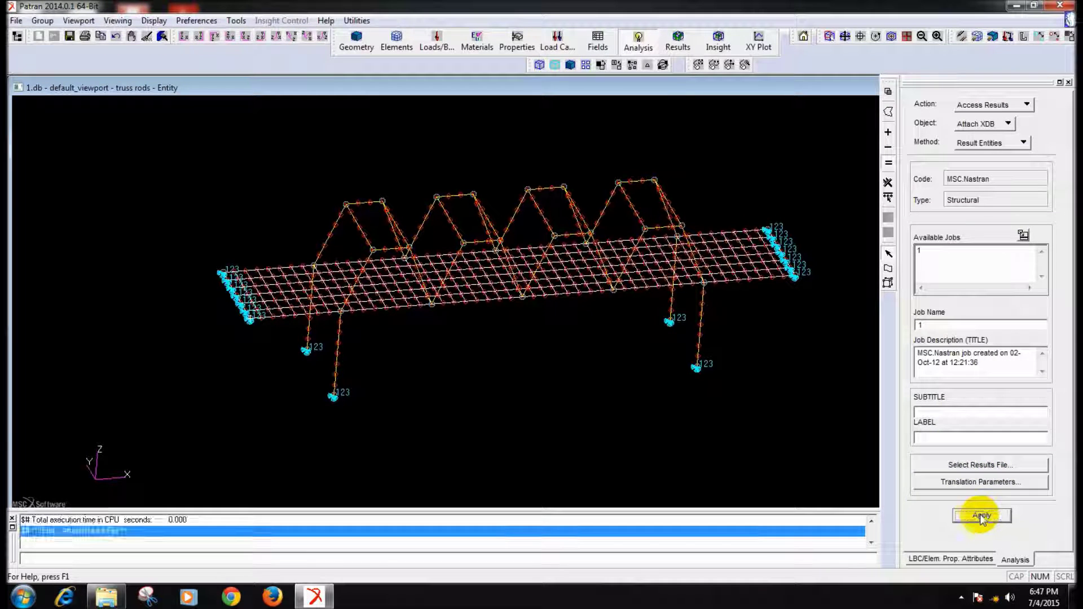
# Plot the von Mises Stress Tensor fringe, maximum of At Z1 and At Z2, with Displacements, Translational as deformation
pyautogui.click(680, 44)
pyautogui.moveTo(1044, 341); pyautogui.dragTo(1065, 455)
pyautogui.click(970, 356)
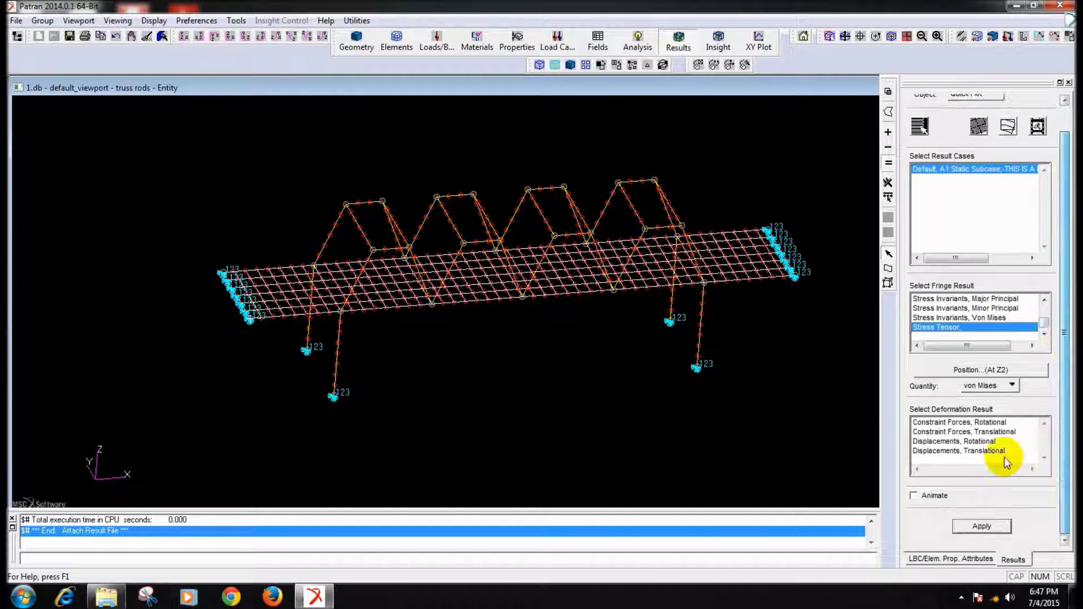
pyautogui.click(954, 452)
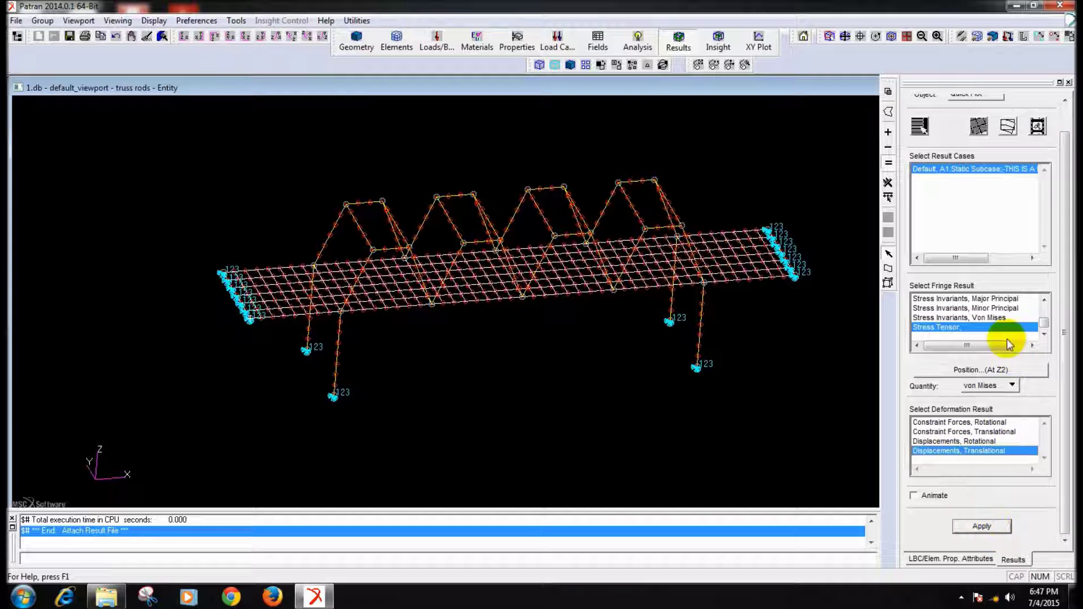
pyautogui.click(1008, 371)
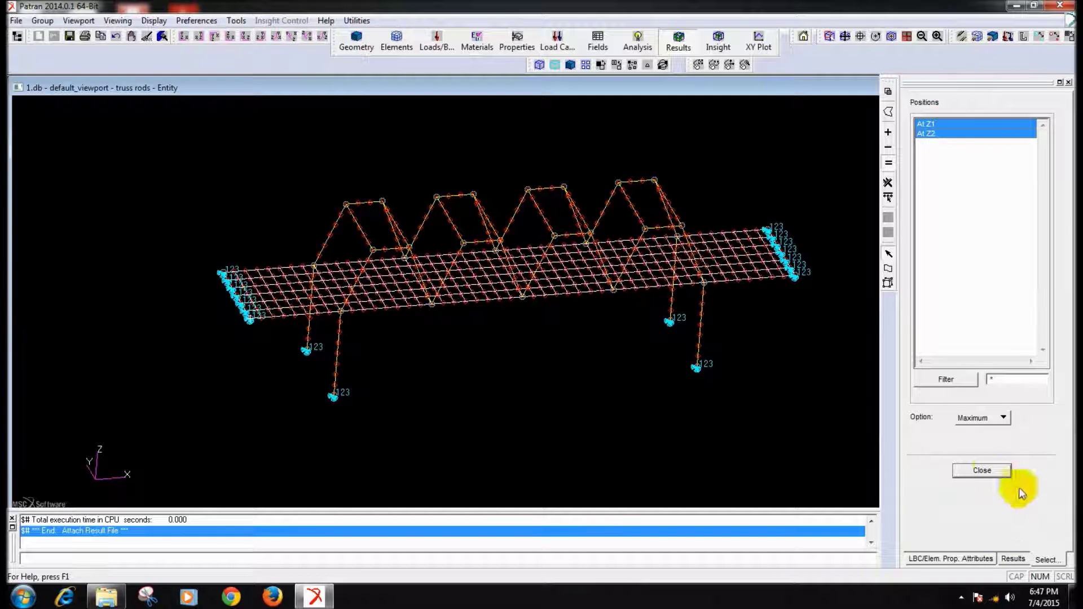
pyautogui.click(1001, 475)
pyautogui.click(982, 526)
# Switch the viewport background to white and inspect the deformed stress plot of the bridge
pyautogui.moveTo(573, 410)
pyautogui.mouseDown(button='middle')
pyautogui.moveTo(559, 395)
pyautogui.moveTo(571, 399)
pyautogui.mouseUp(button='middle')
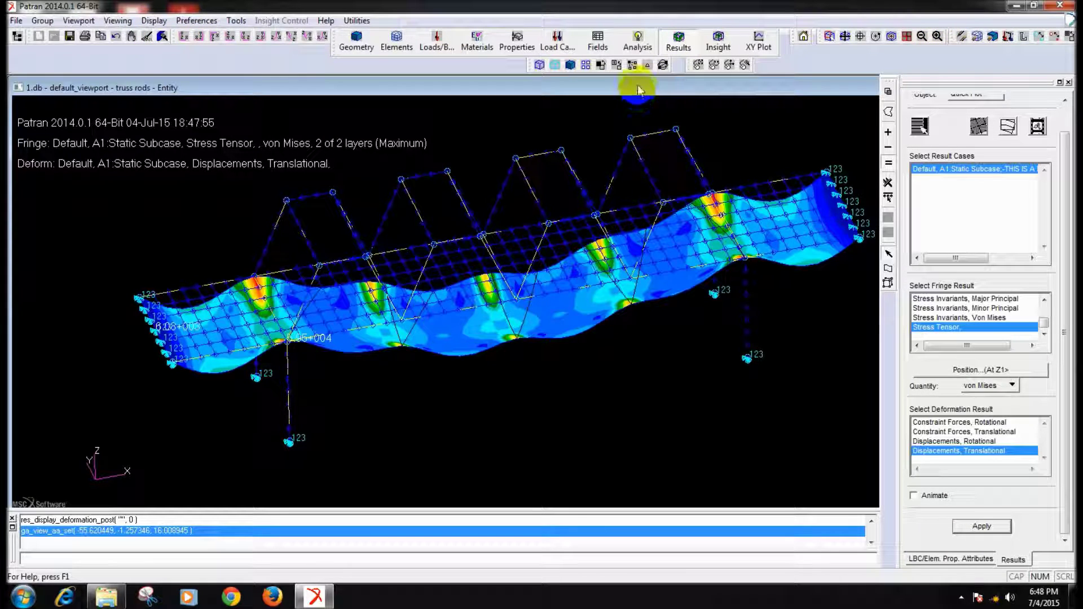
pyautogui.click(601, 66)
pyautogui.moveTo(697, 440); pyautogui.dragTo(694, 418, button='middle')
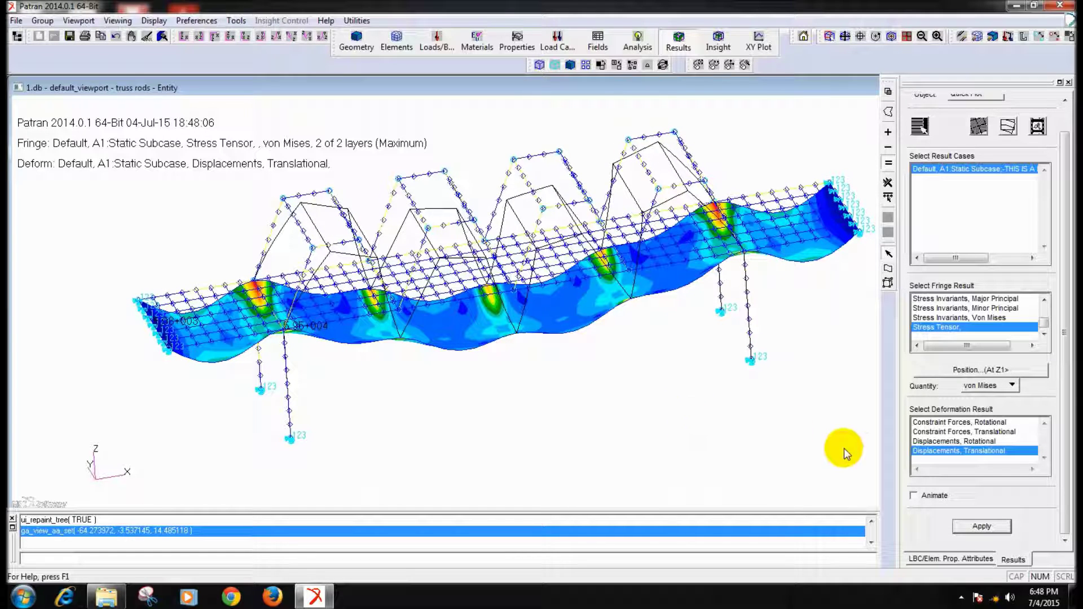
# Plot the Principal Stress Direction, Zero Shear Angle fringe with Displacements, Translational as the deformation and inspect the deformed bridge
pyautogui.moveTo(1042, 326); pyautogui.dragTo(1042, 319)
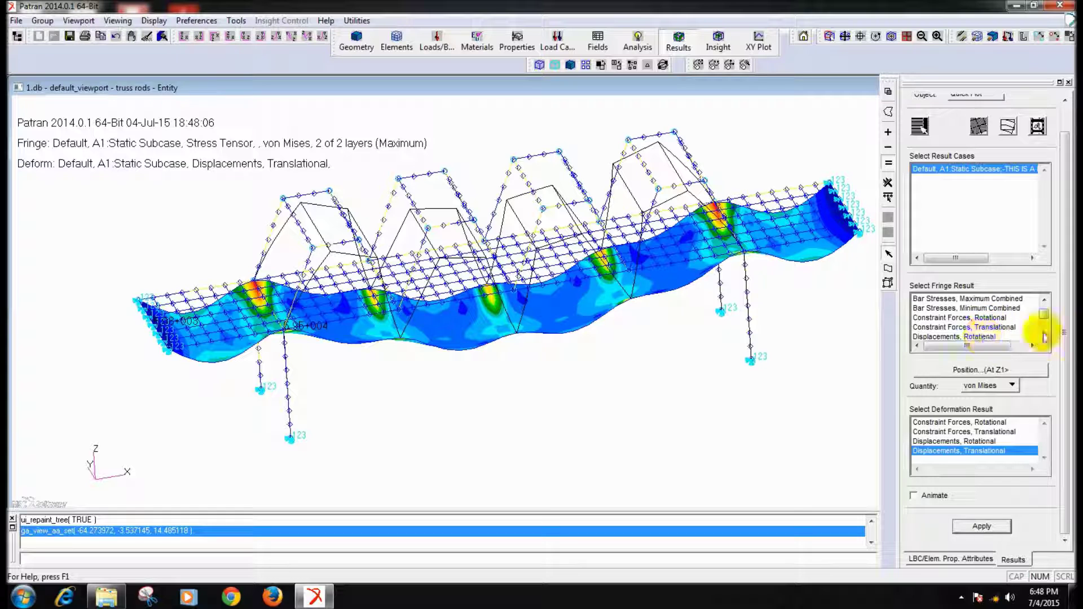
pyautogui.scroll(-2, 1044, 335)
pyautogui.click(1038, 337)
pyautogui.scroll(-1, 1045, 335)
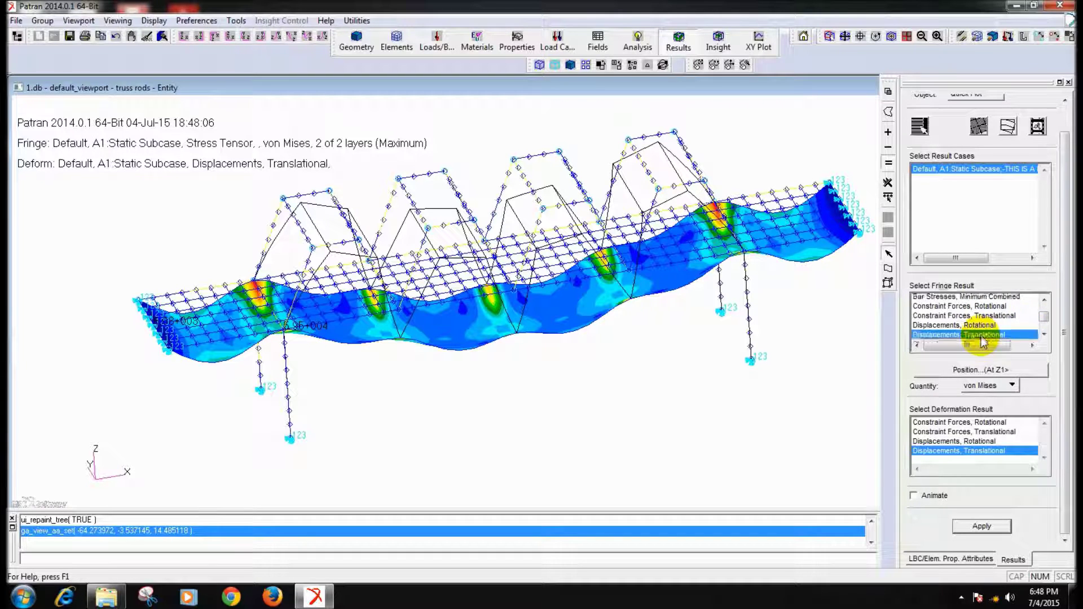
pyautogui.click(982, 527)
pyautogui.moveTo(663, 411)
pyautogui.mouseDown(button='middle')
pyautogui.moveTo(659, 353)
pyautogui.moveTo(670, 445)
pyautogui.moveTo(653, 392)
pyautogui.moveTo(665, 406)
pyautogui.mouseUp(button='middle')
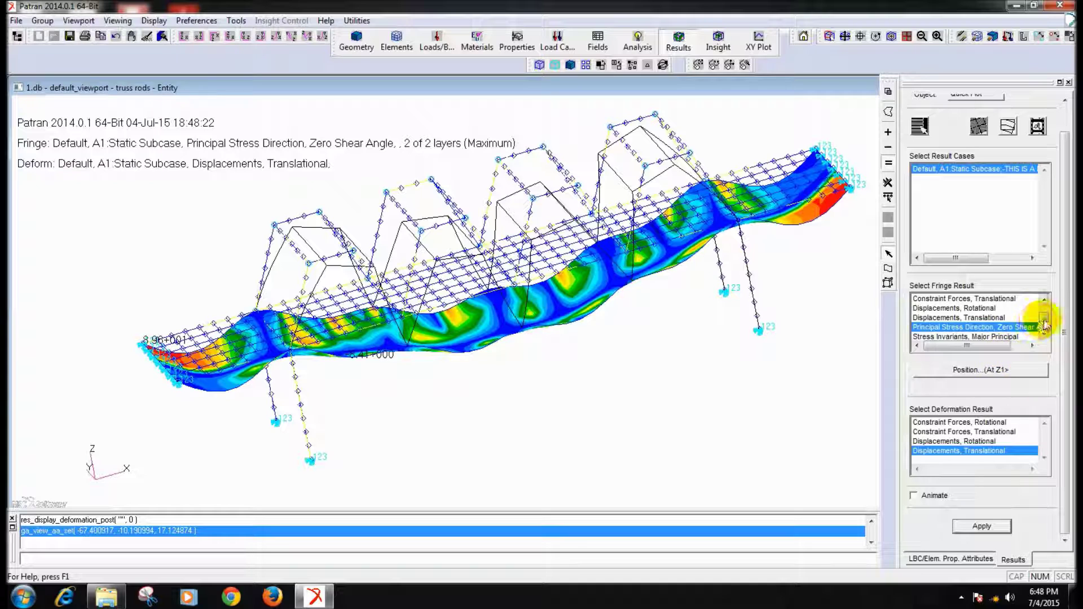
# Reset the display and plot the von Mises Stress Tensor fringe with Displacements, Translational as the deformation
pyautogui.scroll(-4, 1044, 325)
pyautogui.click(937, 327)
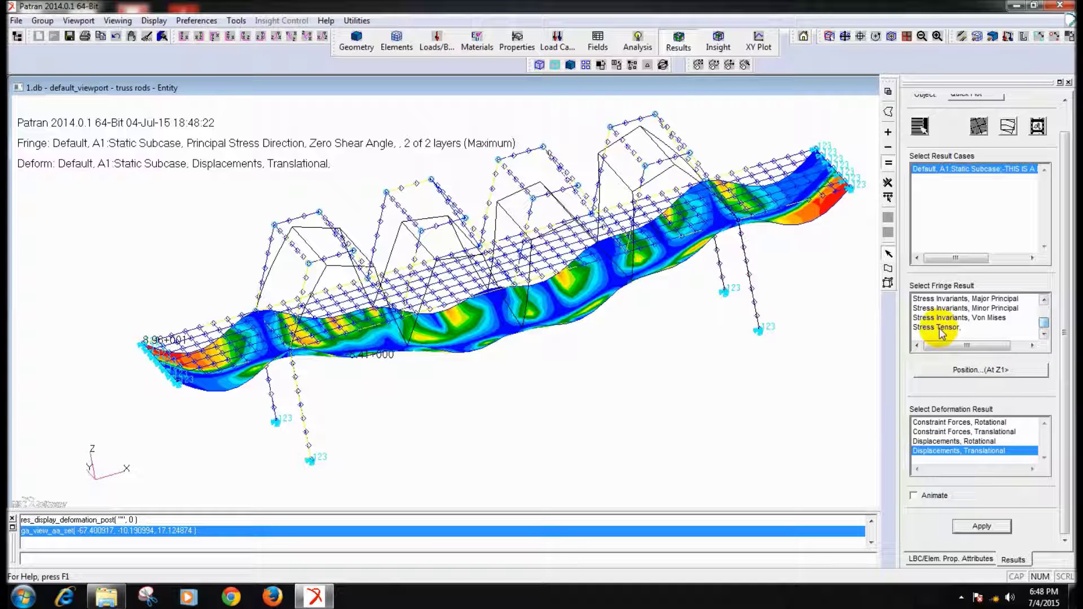
pyautogui.click(982, 526)
pyautogui.click(147, 36)
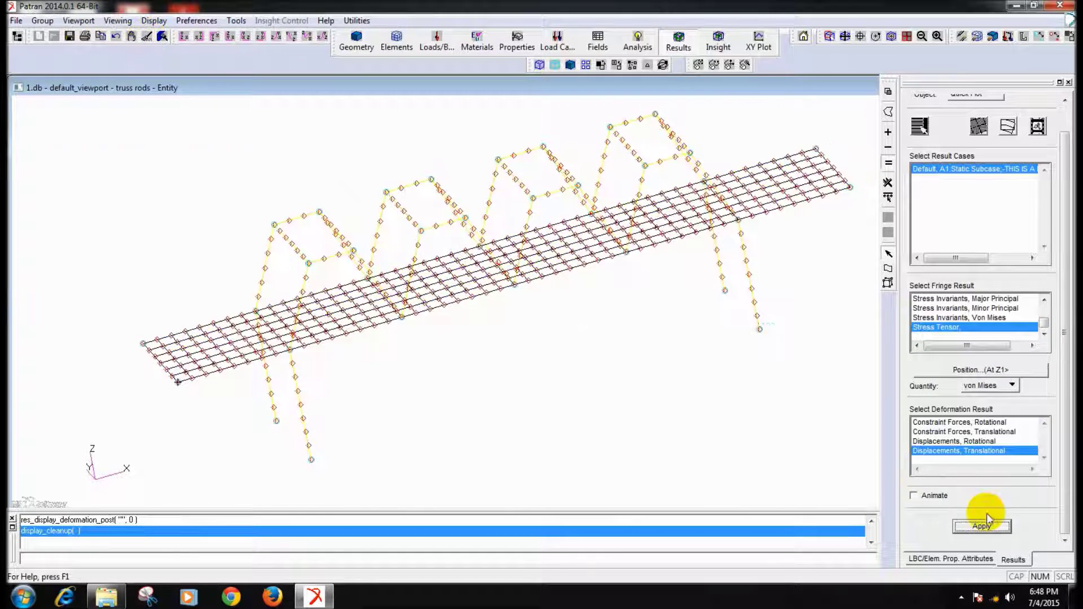
pyautogui.click(984, 527)
pyautogui.moveTo(621, 409)
pyautogui.mouseDown(button='middle')
pyautogui.moveTo(619, 393)
pyautogui.moveTo(608, 398)
pyautogui.moveTo(628, 402)
pyautogui.mouseUp(button='middle')
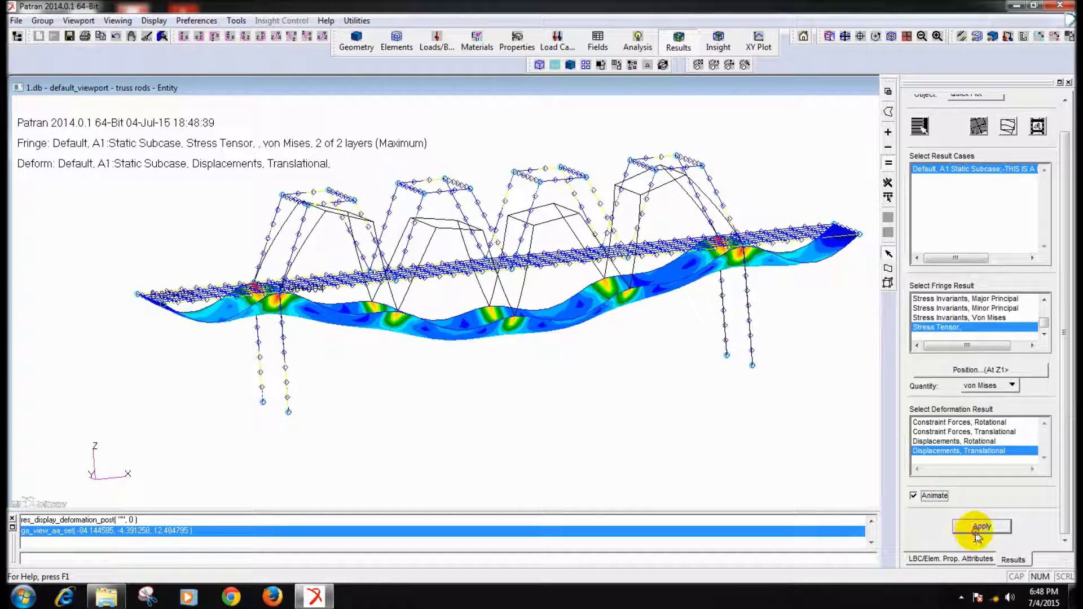
# Animate the von Mises stress plot to review the deck motion, and turn animation off and clear the plot
pyautogui.click(978, 533)
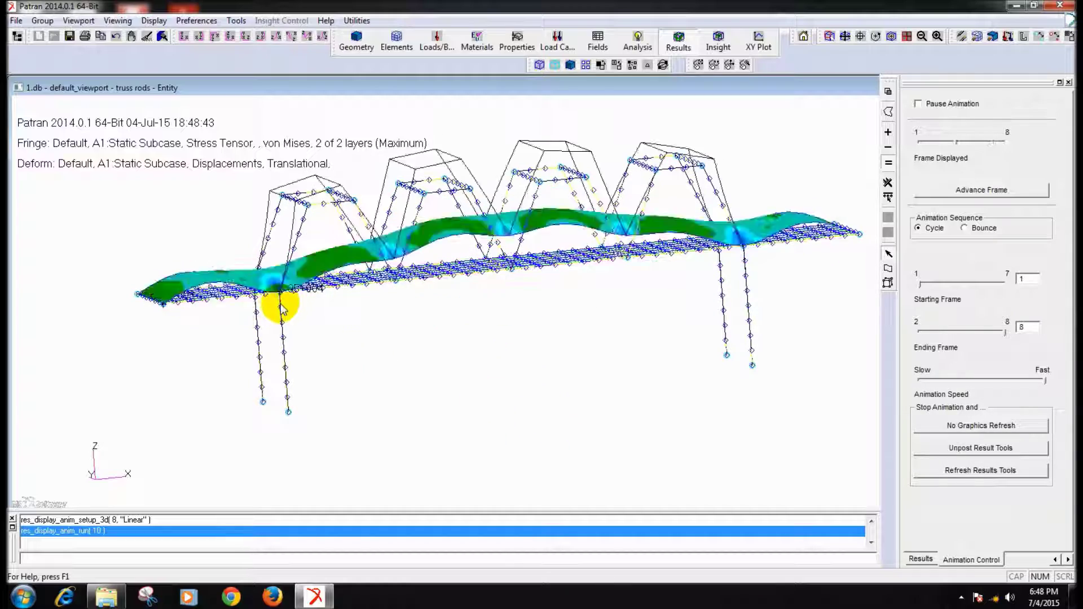
pyautogui.moveTo(530, 368); pyautogui.dragTo(612, 400, button='middle')
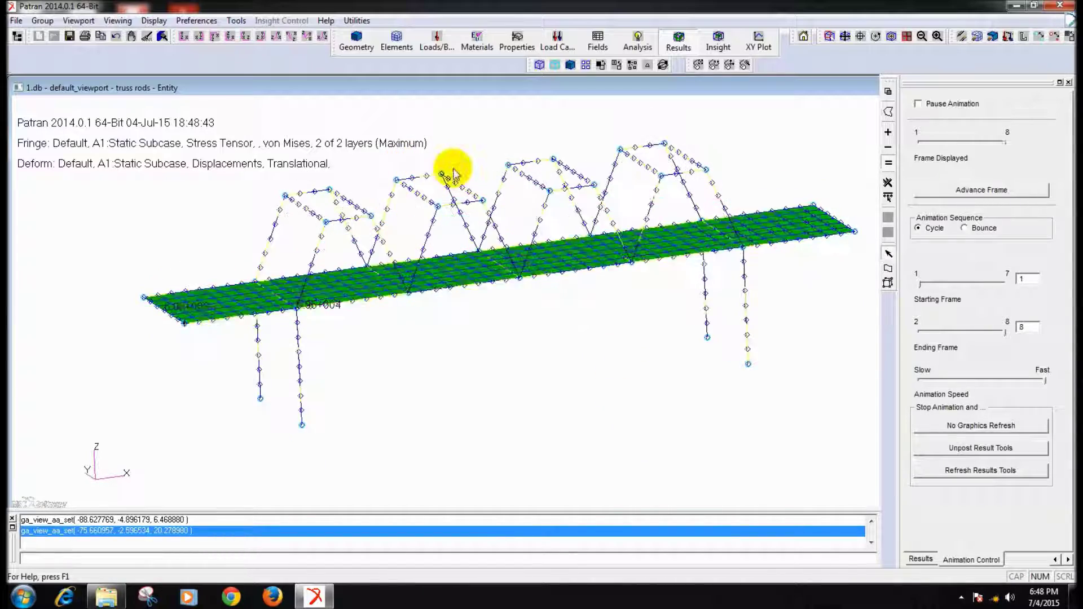
pyautogui.click(923, 559)
pyautogui.click(911, 495)
pyautogui.click(146, 36)
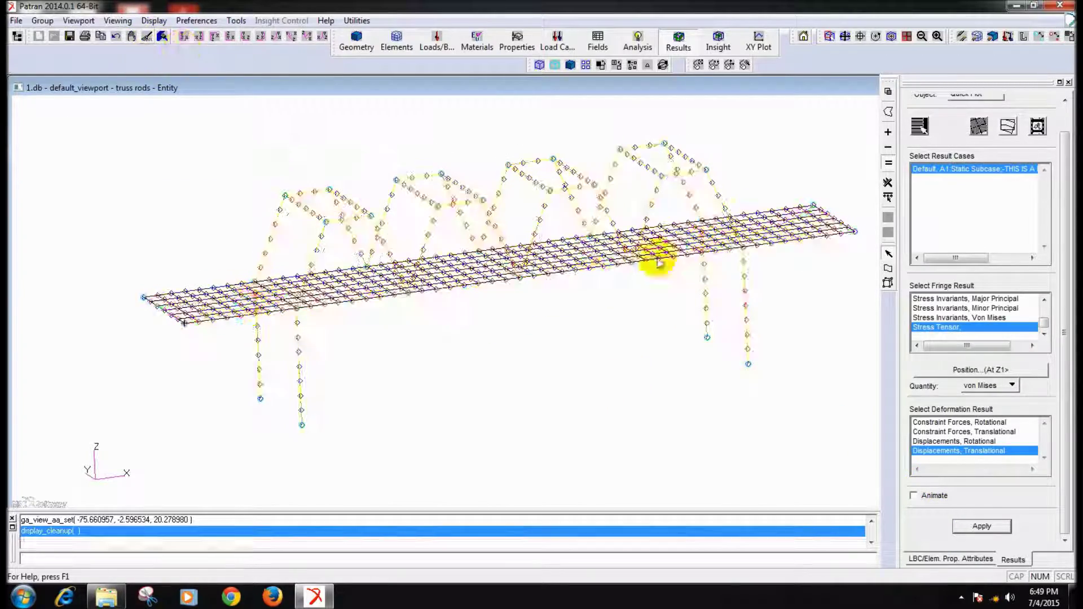
# Plot the Displacements, Translational fringe as Magnitude with Displacements, Translational as the deformation
pyautogui.moveTo(1047, 332); pyautogui.dragTo(1044, 321)
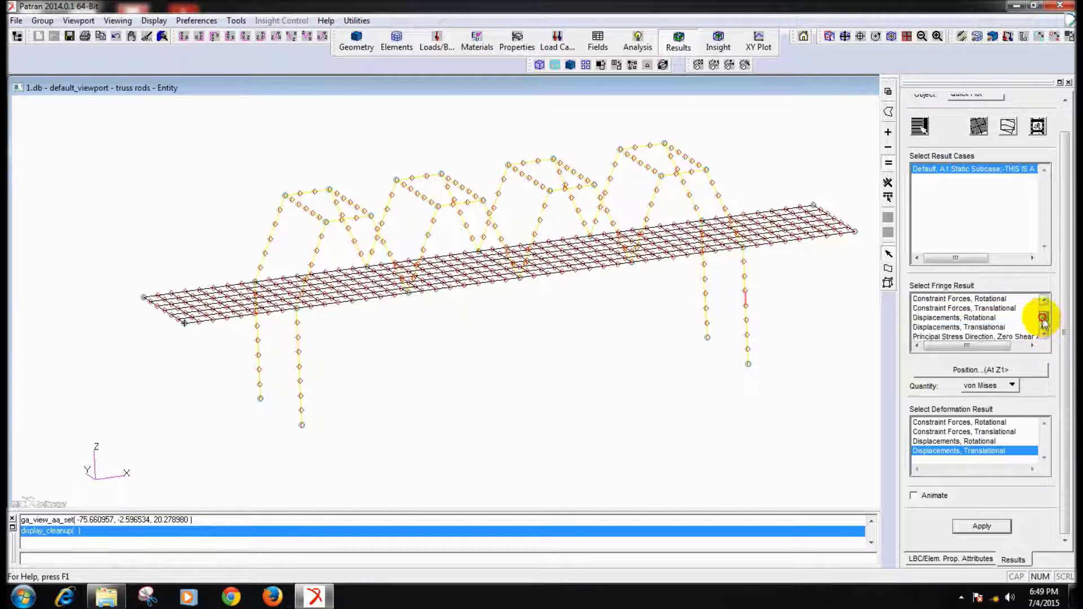
pyautogui.click(982, 327)
pyautogui.click(982, 526)
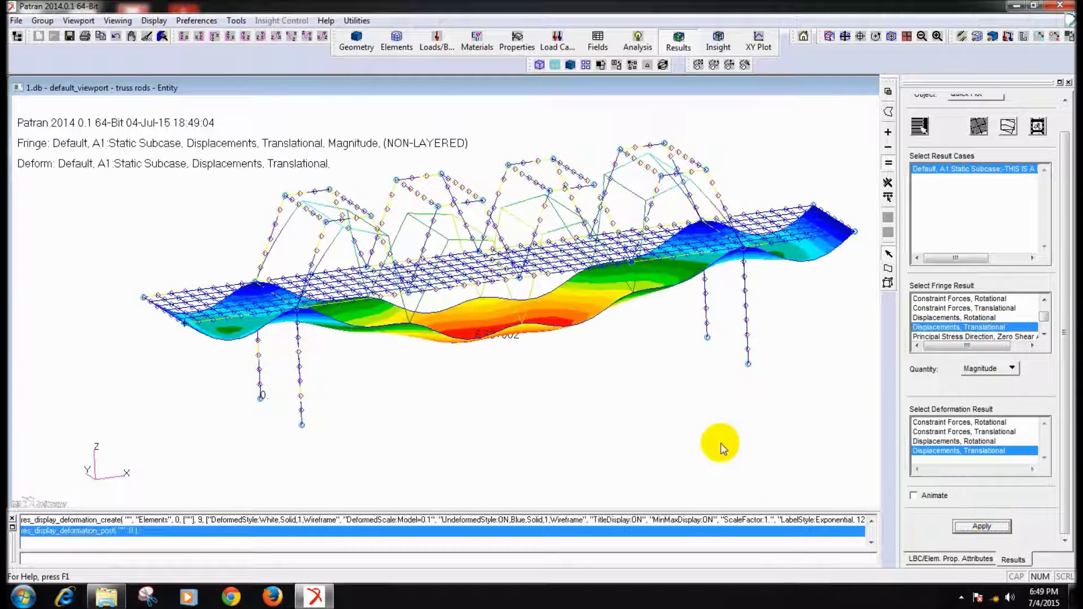
# Fit the viewport so the colour legend shows, and examine the displacement magnitude distribution along the bridge deck
pyautogui.click(829, 84)
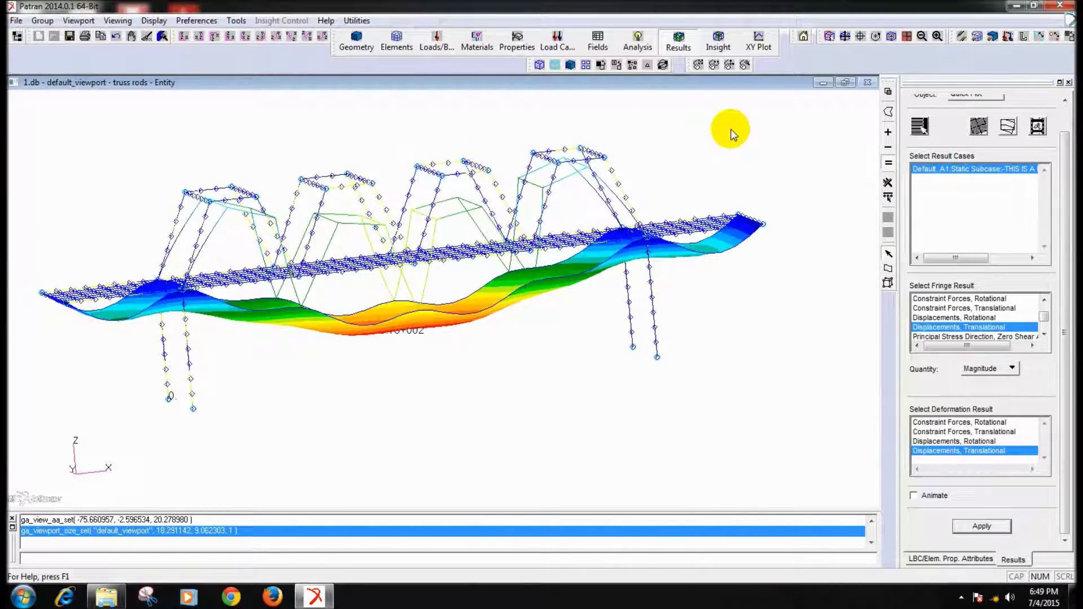
pyautogui.moveTo(734, 136); pyautogui.dragTo(684, 209, button='middle')
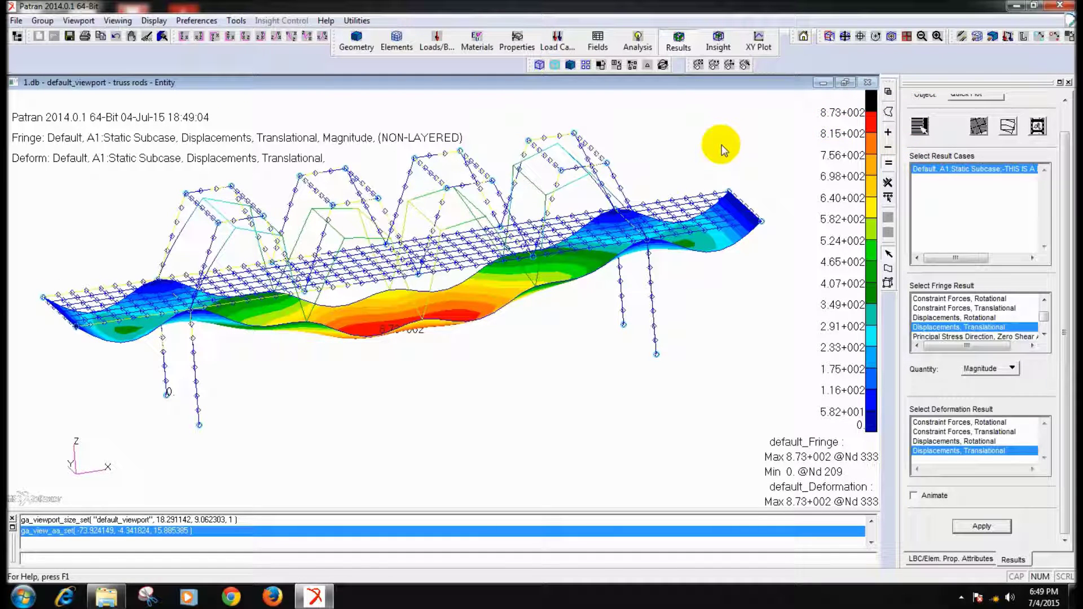
pyautogui.moveTo(567, 333); pyautogui.dragTo(442, 326, button='middle')
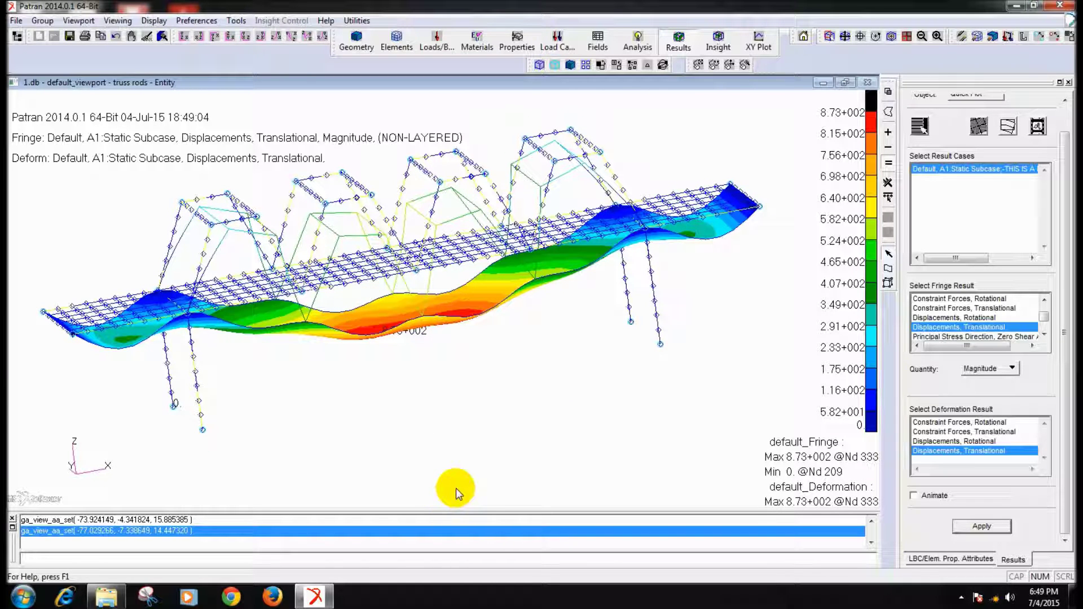
pyautogui.moveTo(466, 466); pyautogui.dragTo(473, 296, button='middle')
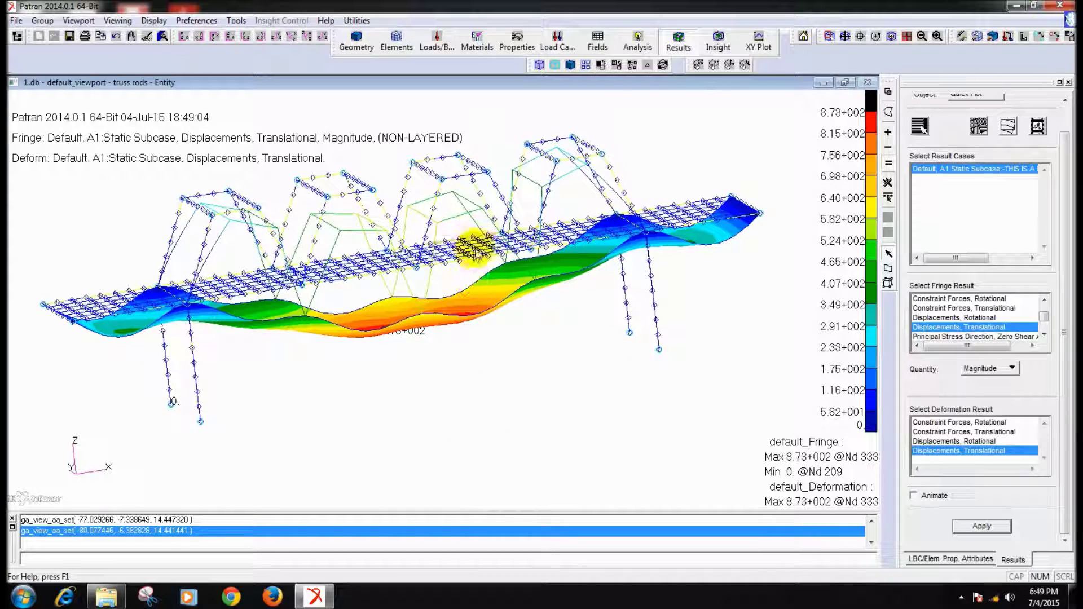
pyautogui.moveTo(536, 412); pyautogui.dragTo(414, 199, button='middle')
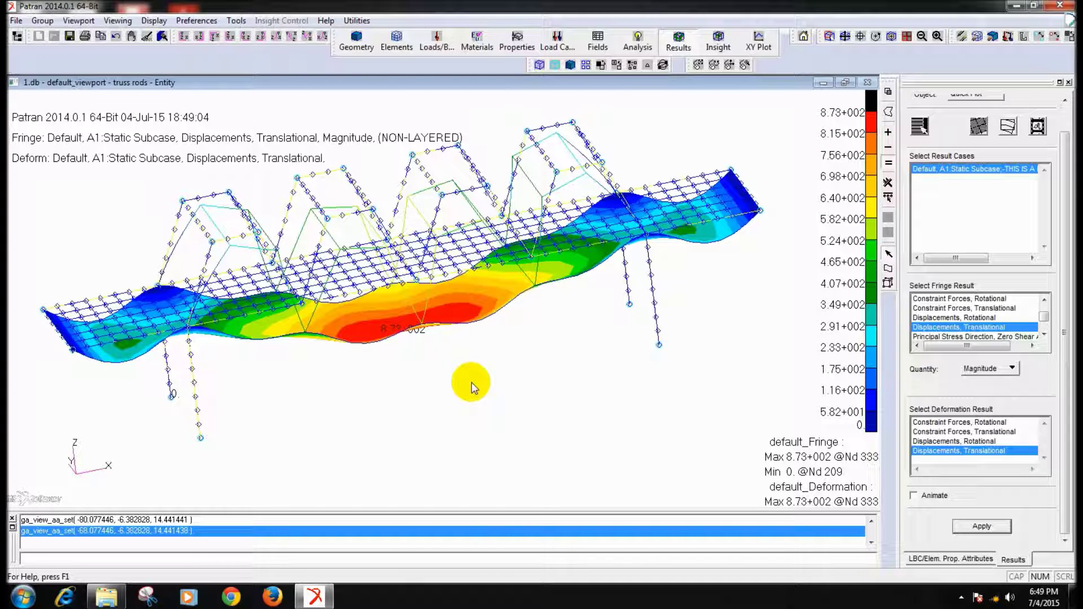
pyautogui.moveTo(496, 398)
pyautogui.mouseDown(button='middle')
pyautogui.moveTo(508, 405)
pyautogui.moveTo(494, 377)
pyautogui.moveTo(501, 395)
pyautogui.mouseUp(button='middle')
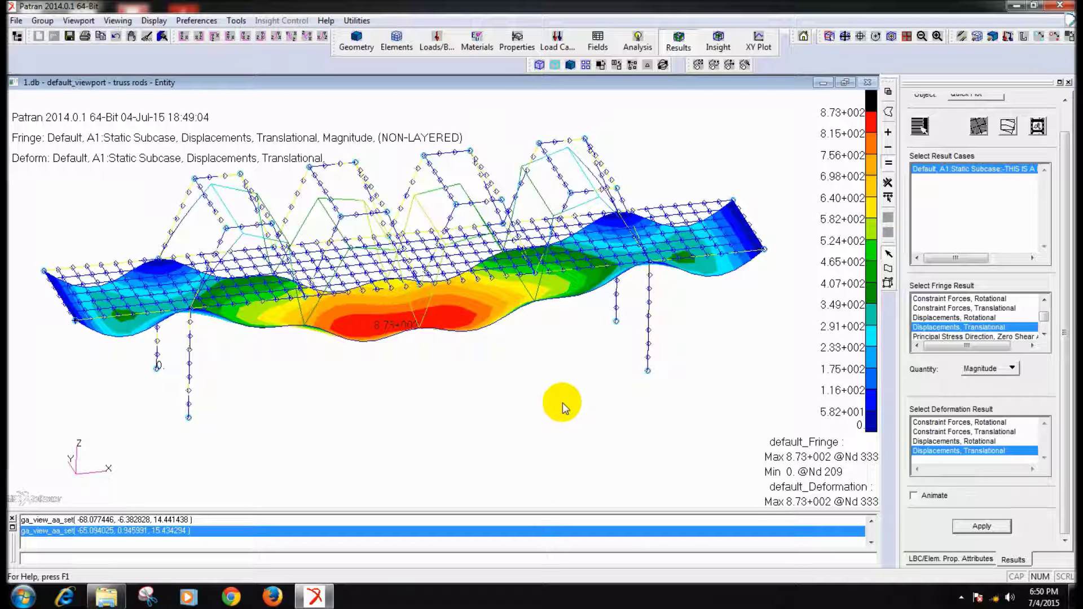
# Clear the displacement plot from the bridge model and switch the viewport background back to black
pyautogui.click(147, 38)
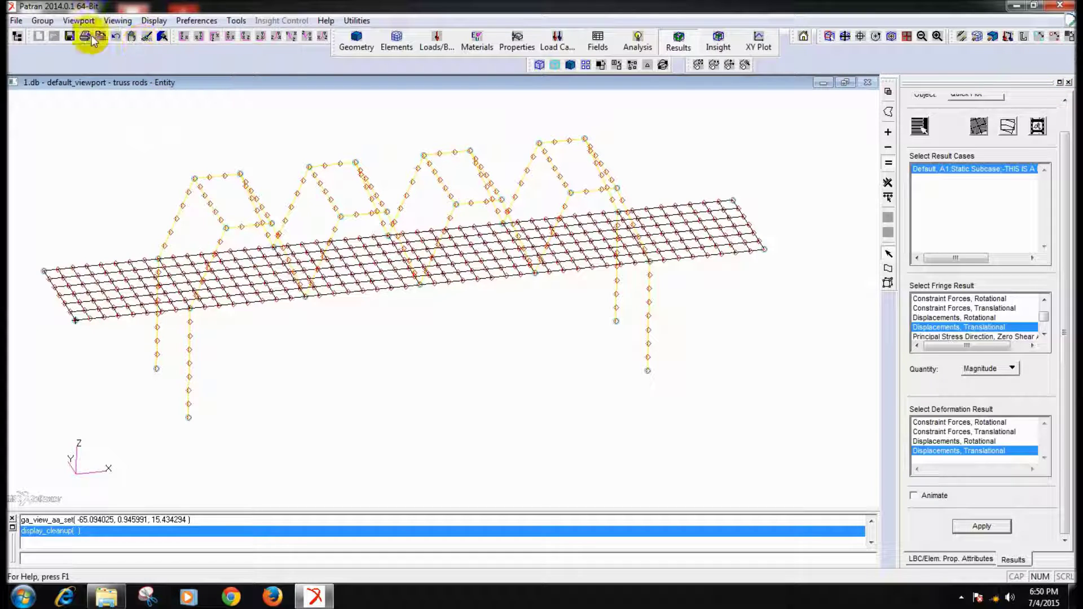
pyautogui.click(601, 65)
pyautogui.moveTo(687, 154); pyautogui.dragTo(693, 160, button='middle')
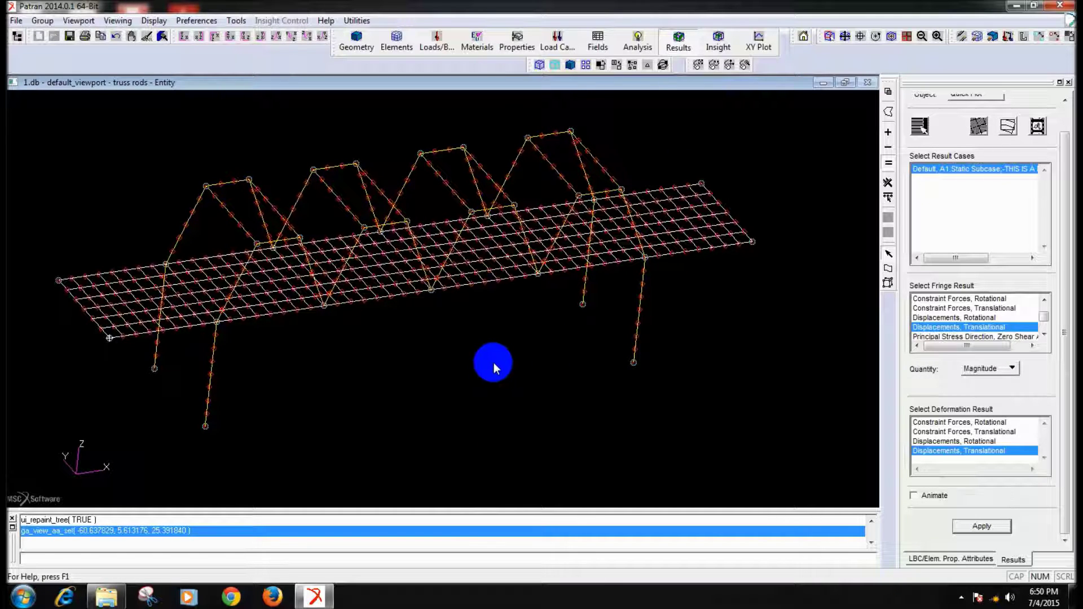
# Save the bridge model database
pyautogui.click(68, 37)
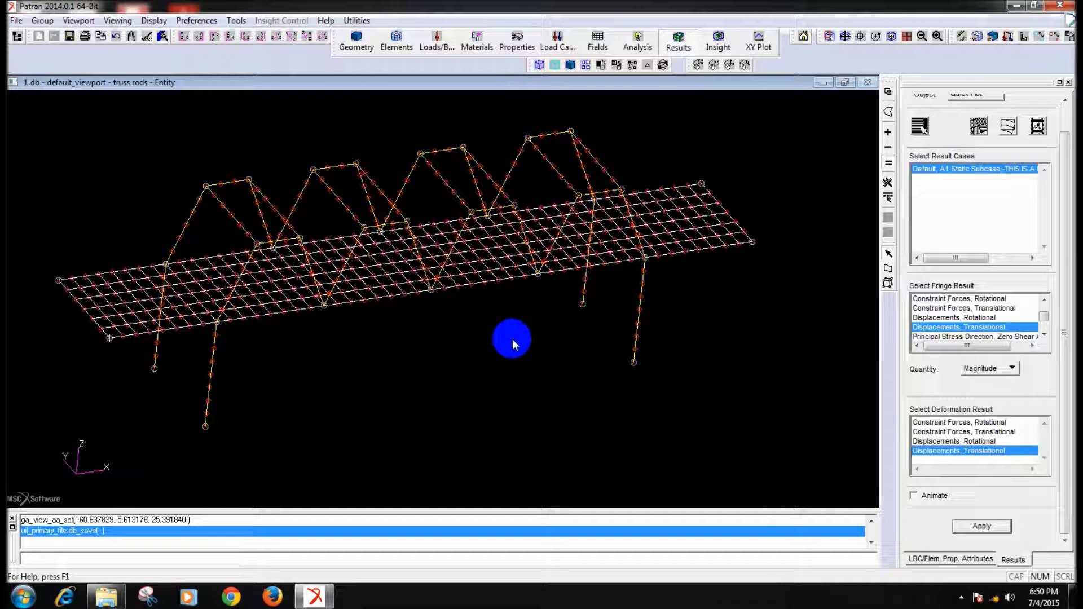
pyautogui.click(961, 597)
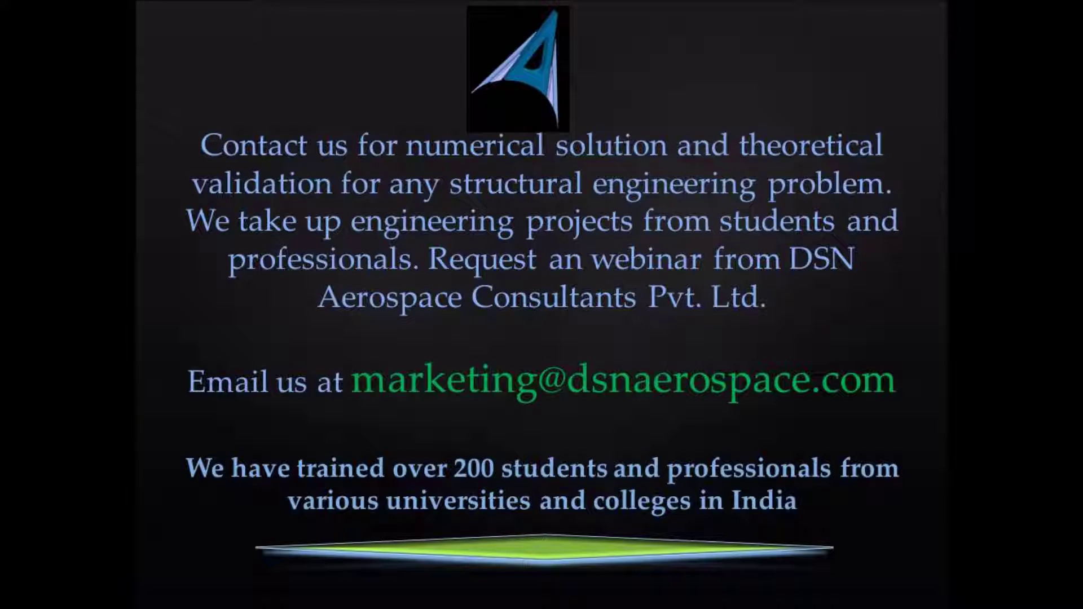